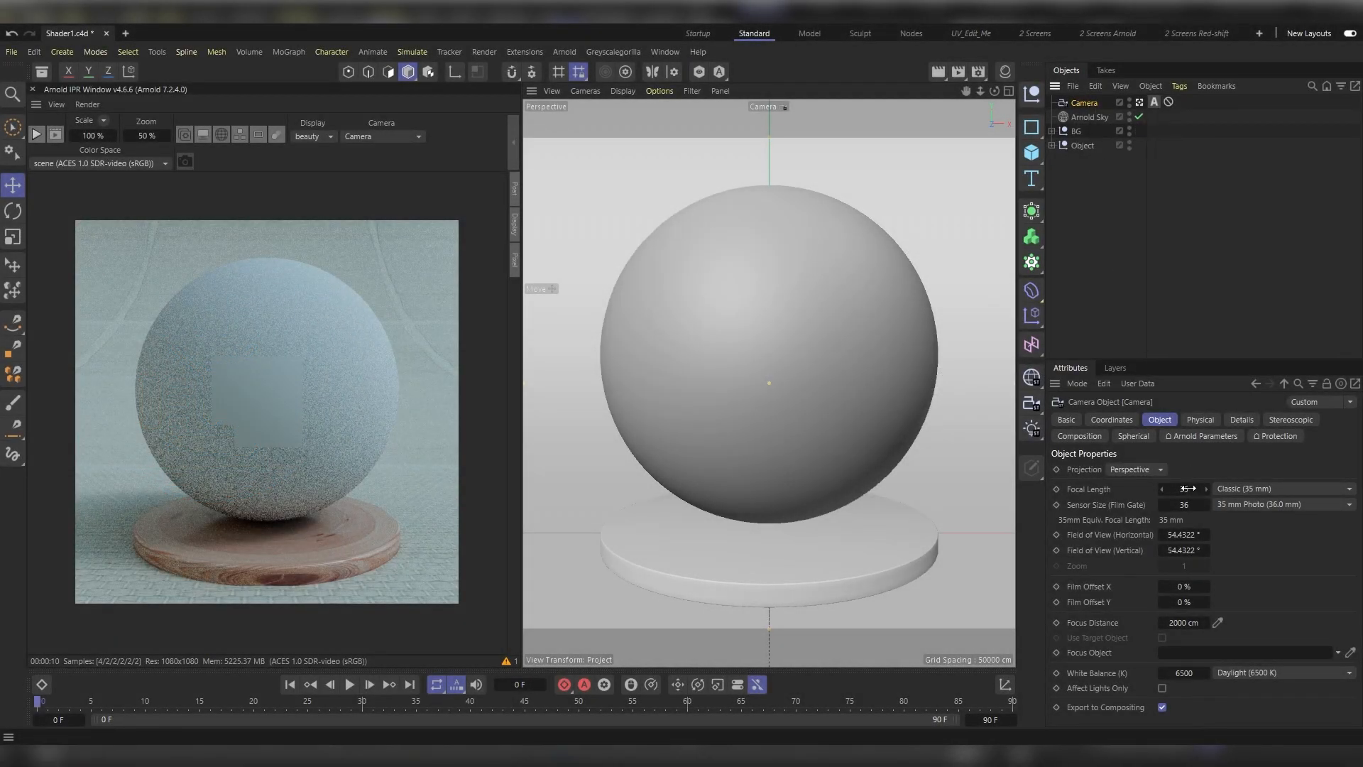
- Show the Arnold Sky's settings and expand the BG and Object groups to view the scene's contents
left_click(1090, 116)
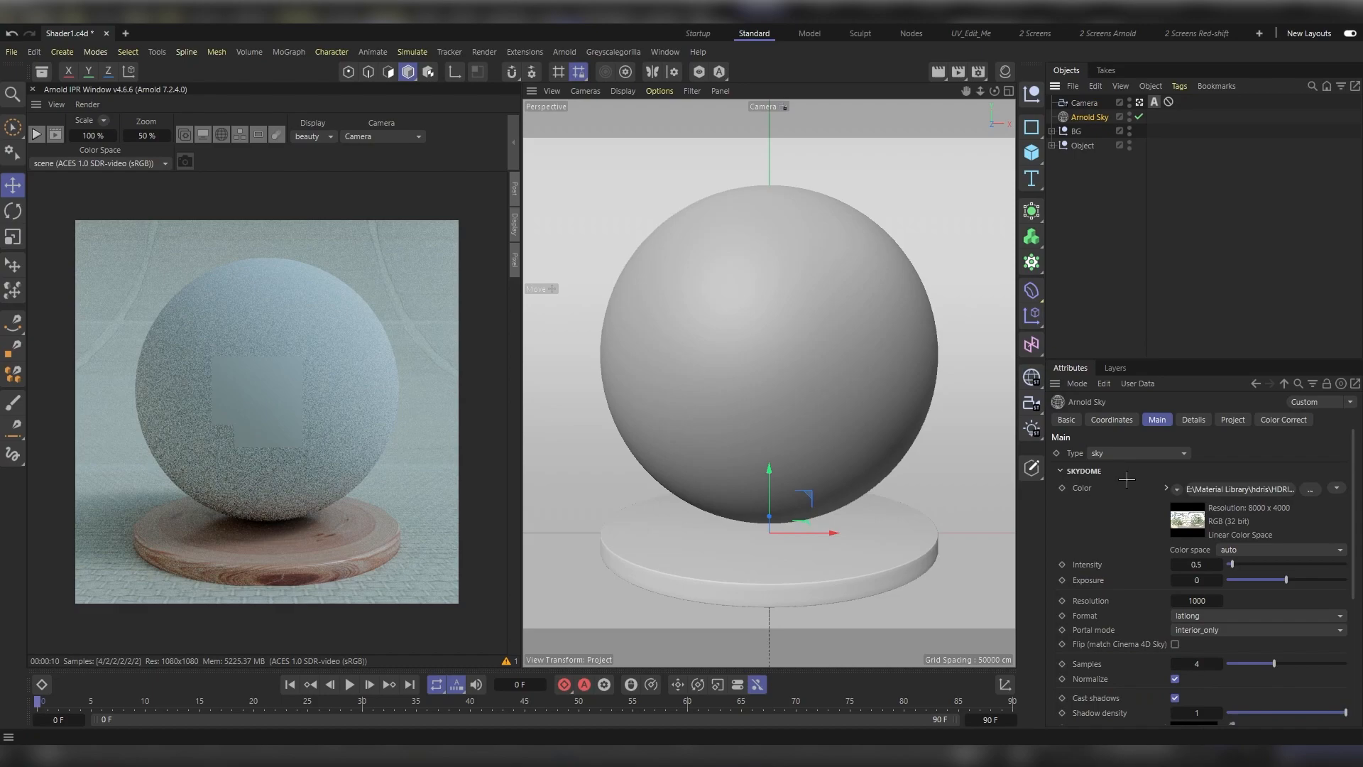
left_click(1052, 130)
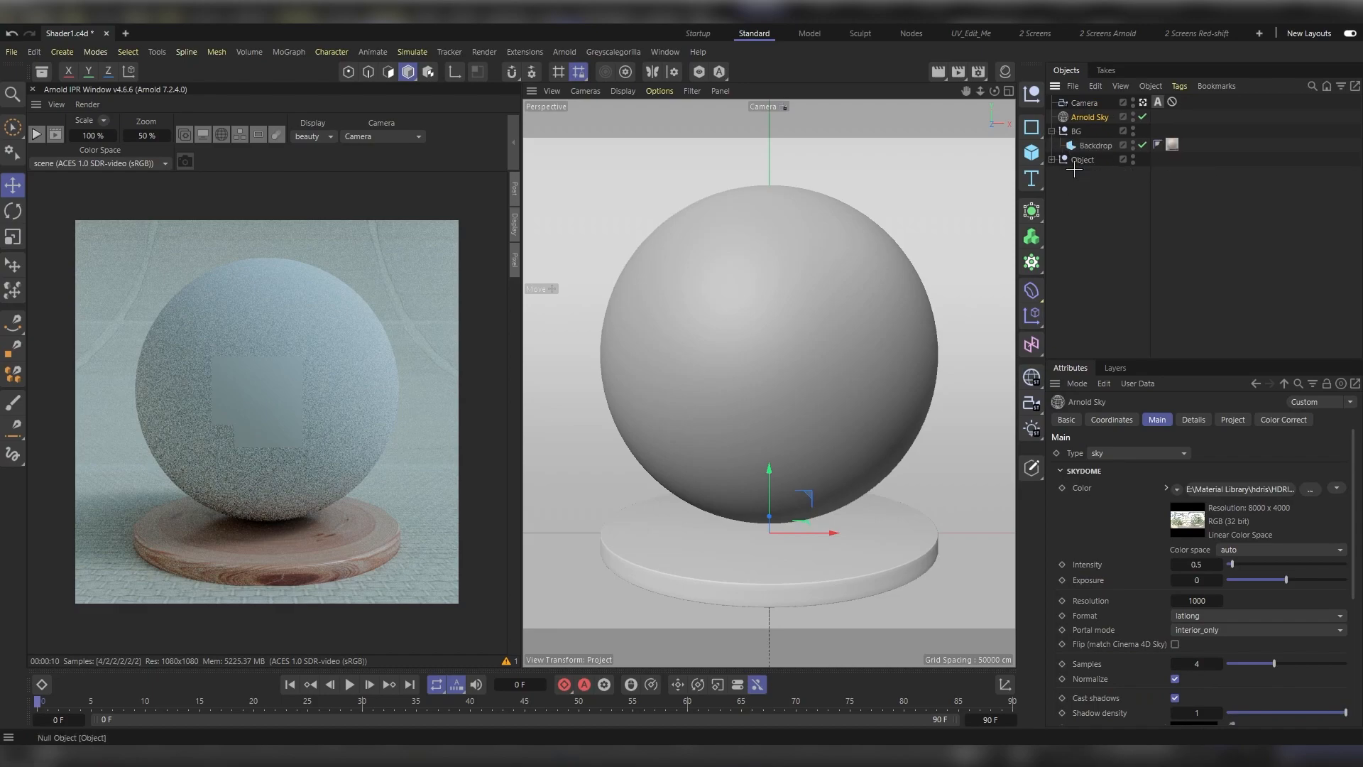
left_click(1053, 159)
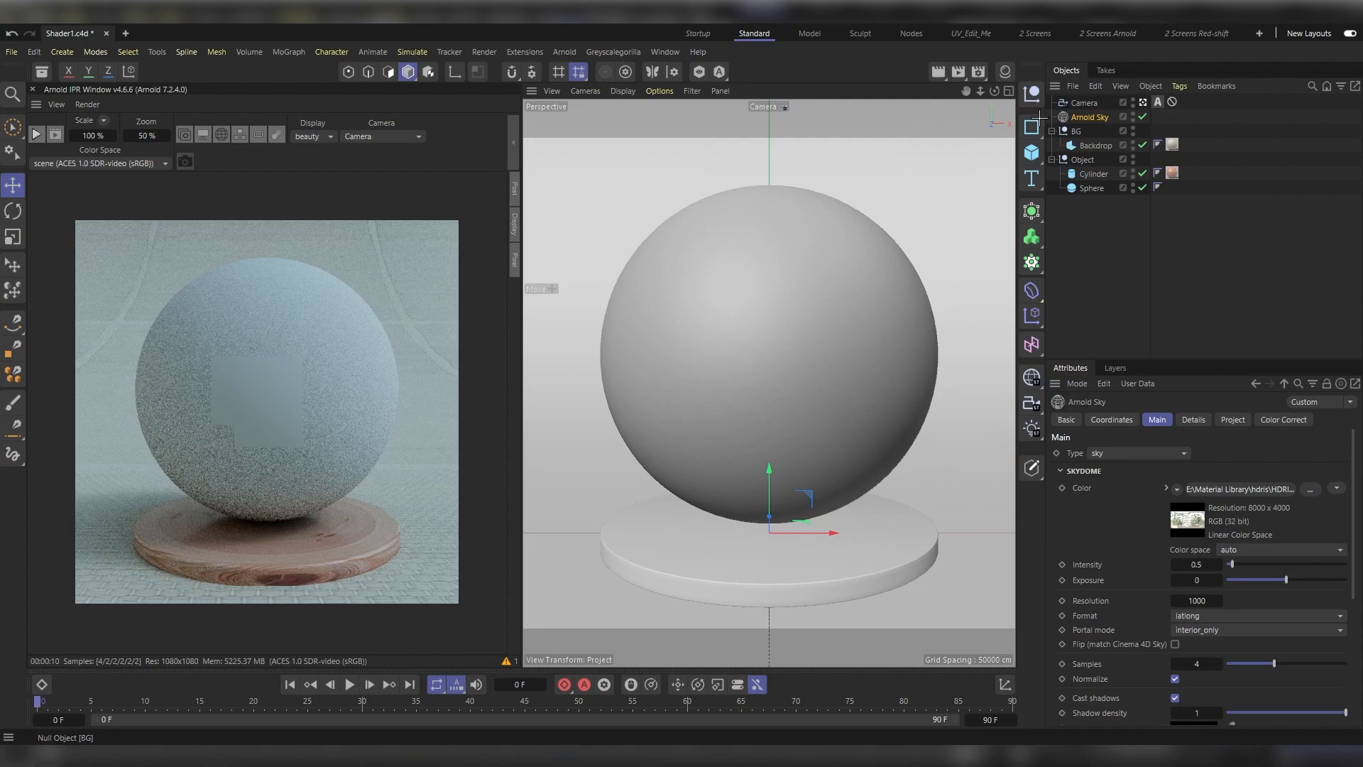
- Show the scene's materials in a widened material manager and create an Arnold standard_surface material
left_click(1004, 71)
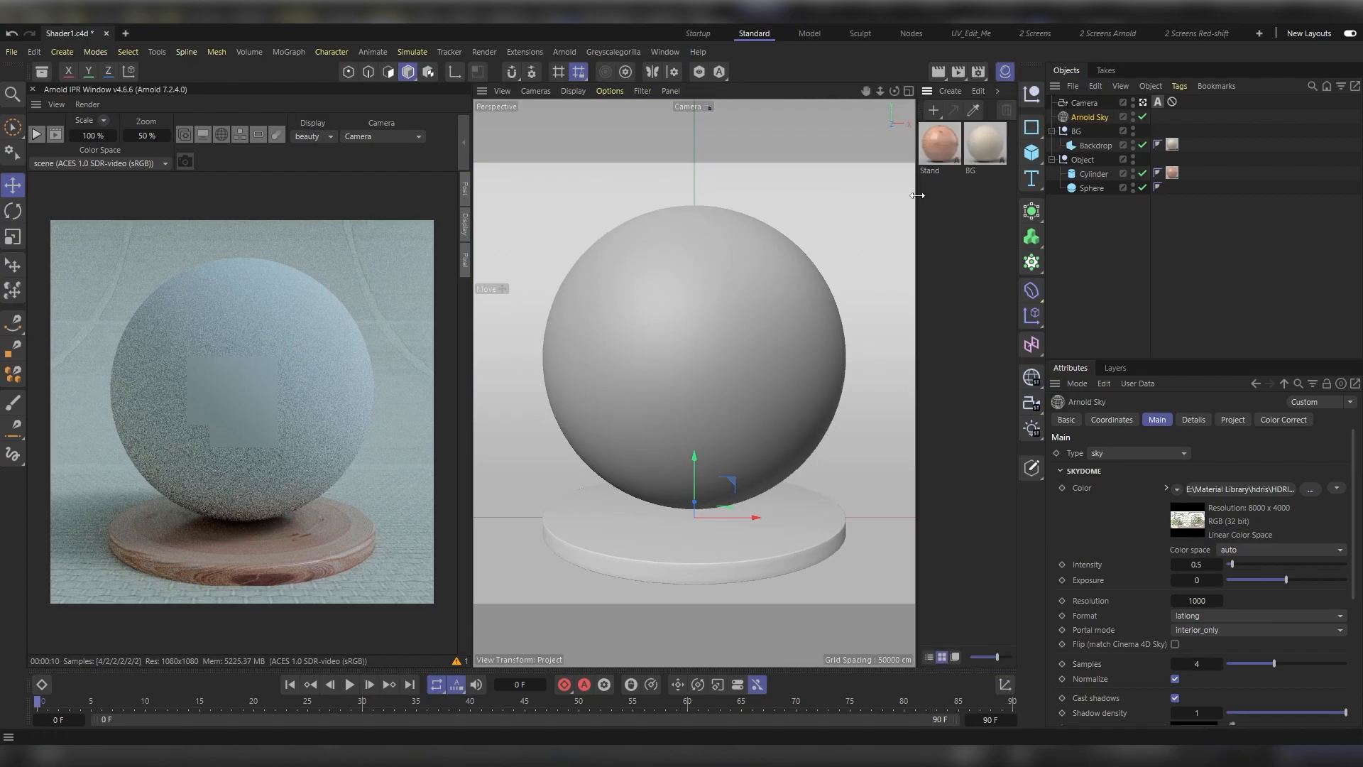
left_click_drag(916, 196, 862, 200)
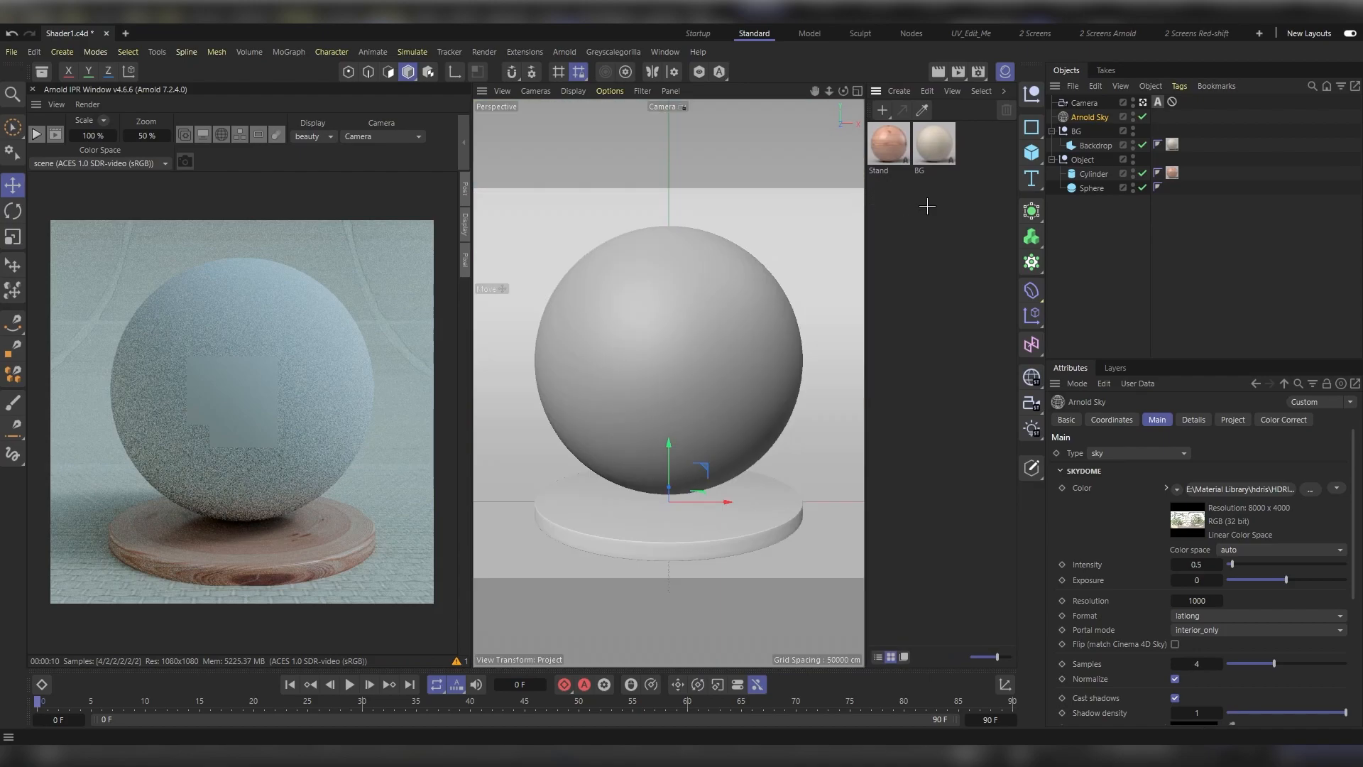
left_click(896, 91)
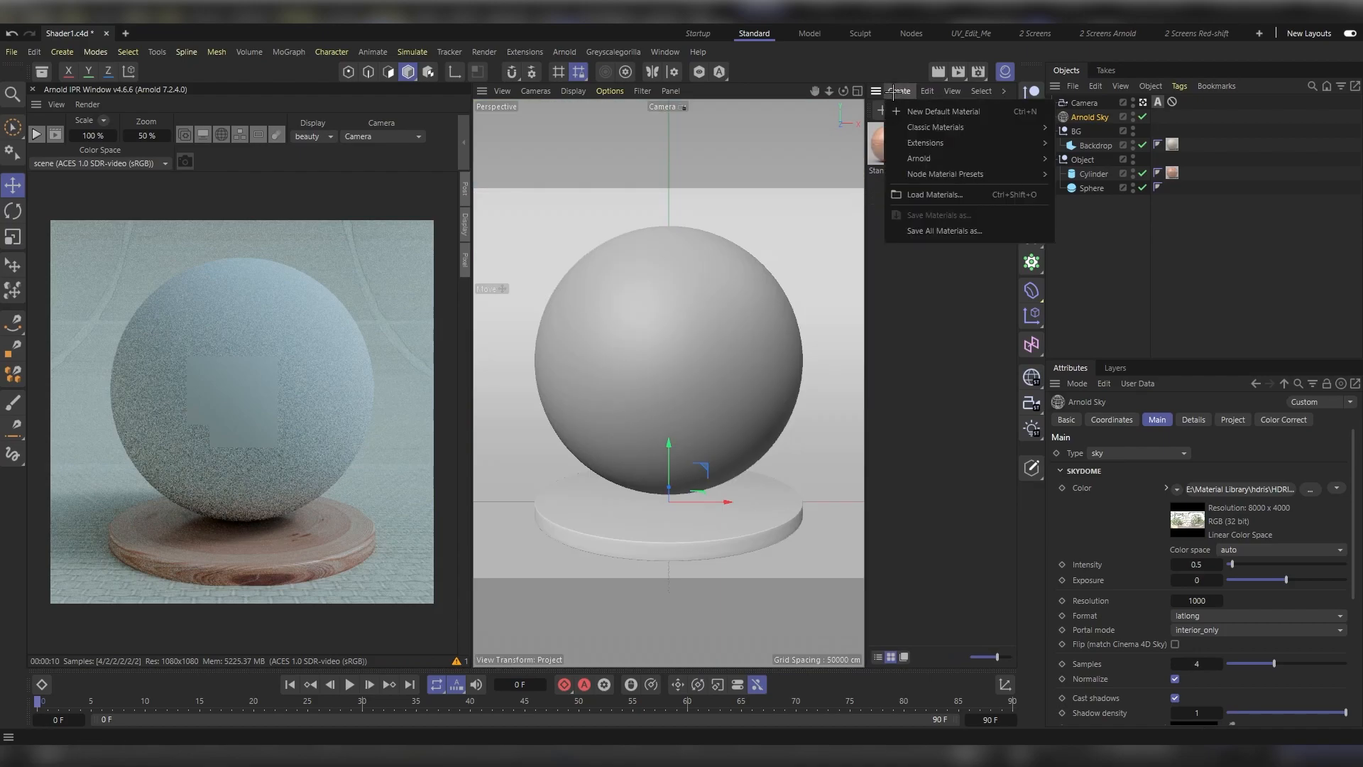
mouse_move(944, 158)
mouse_move(1099, 176)
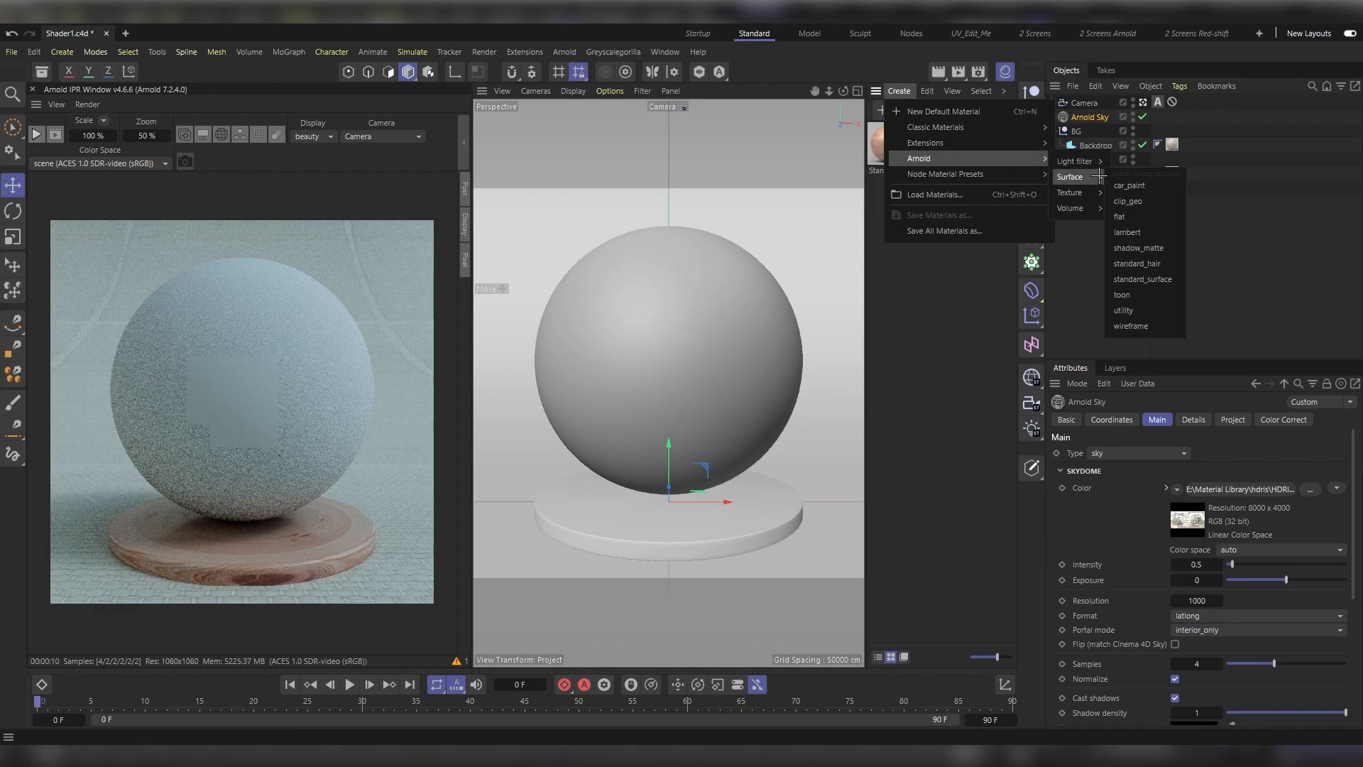
left_click(1168, 278)
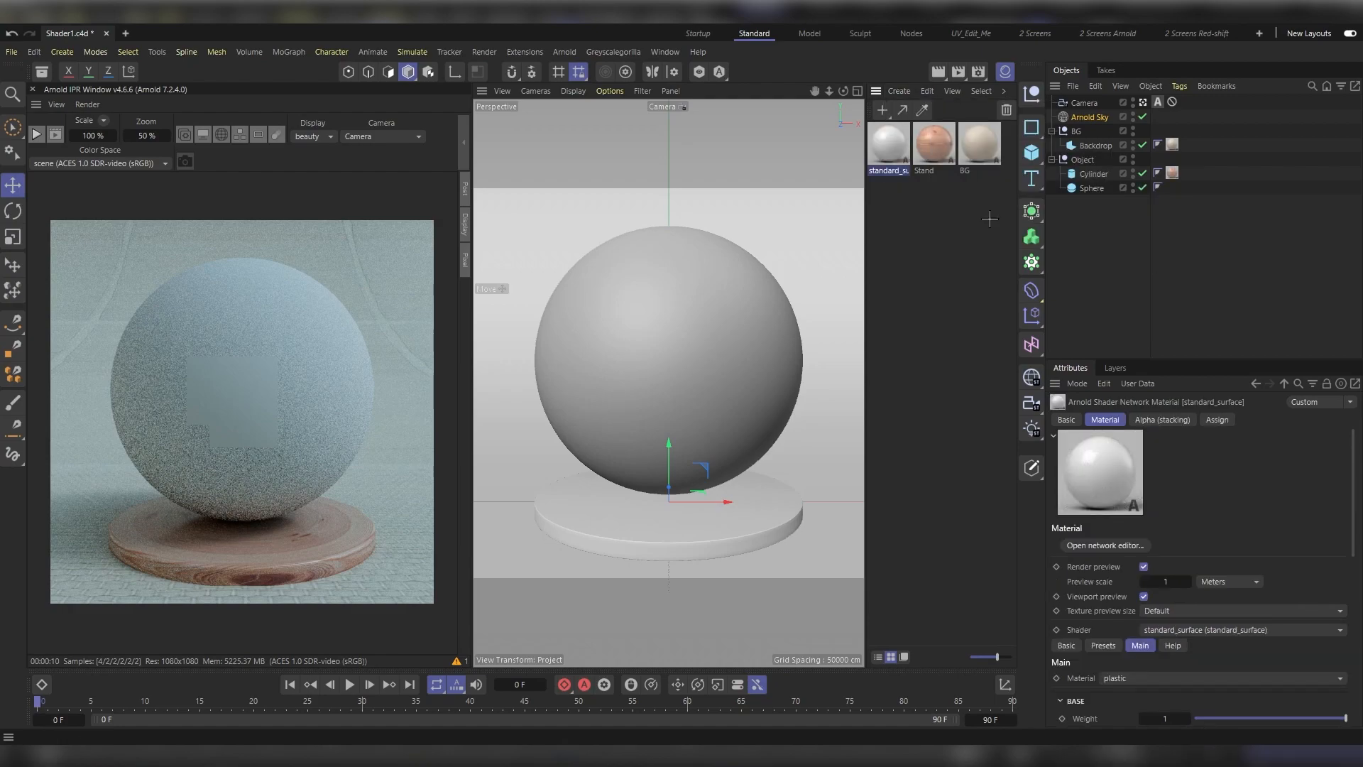
- Apply the new standard_surface material to the Sphere and start the Arnold IPR render
left_click(1092, 189)
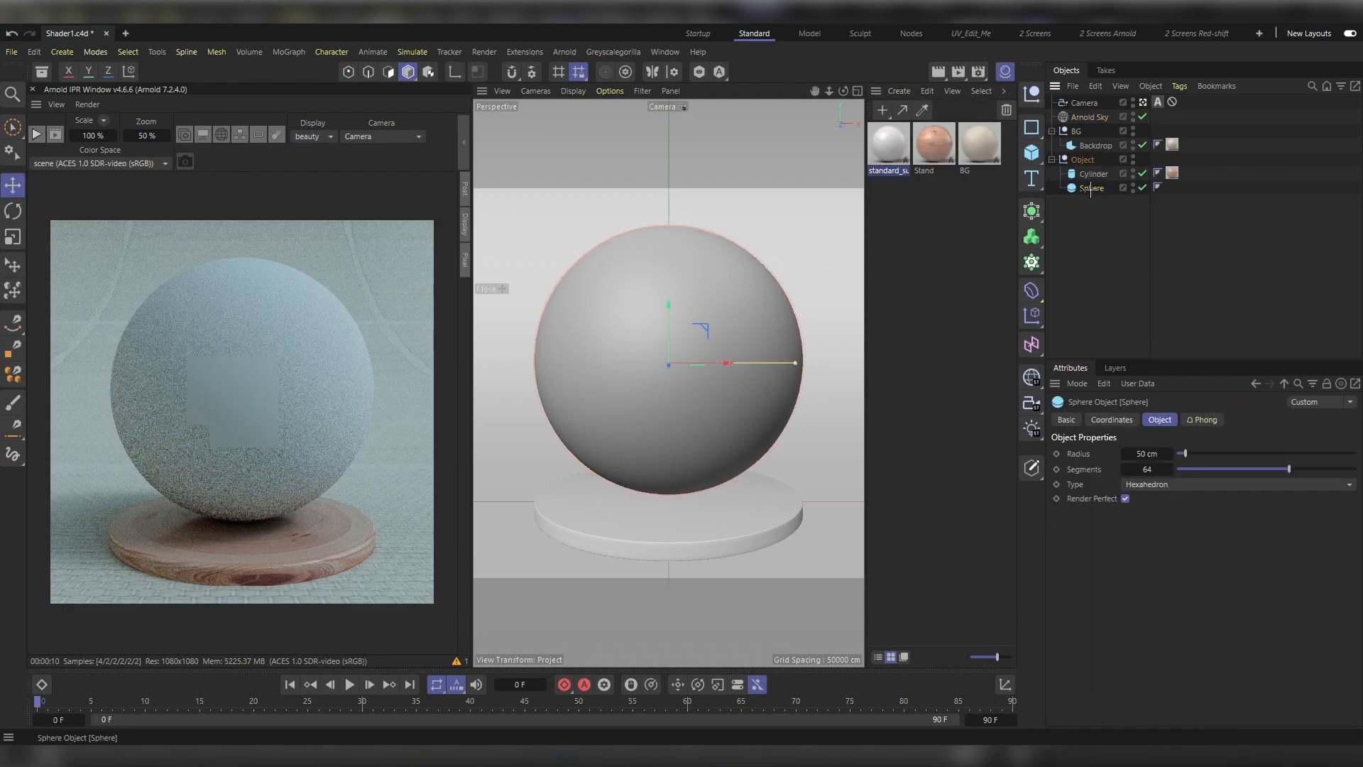
right_click(891, 149)
left_click(969, 286)
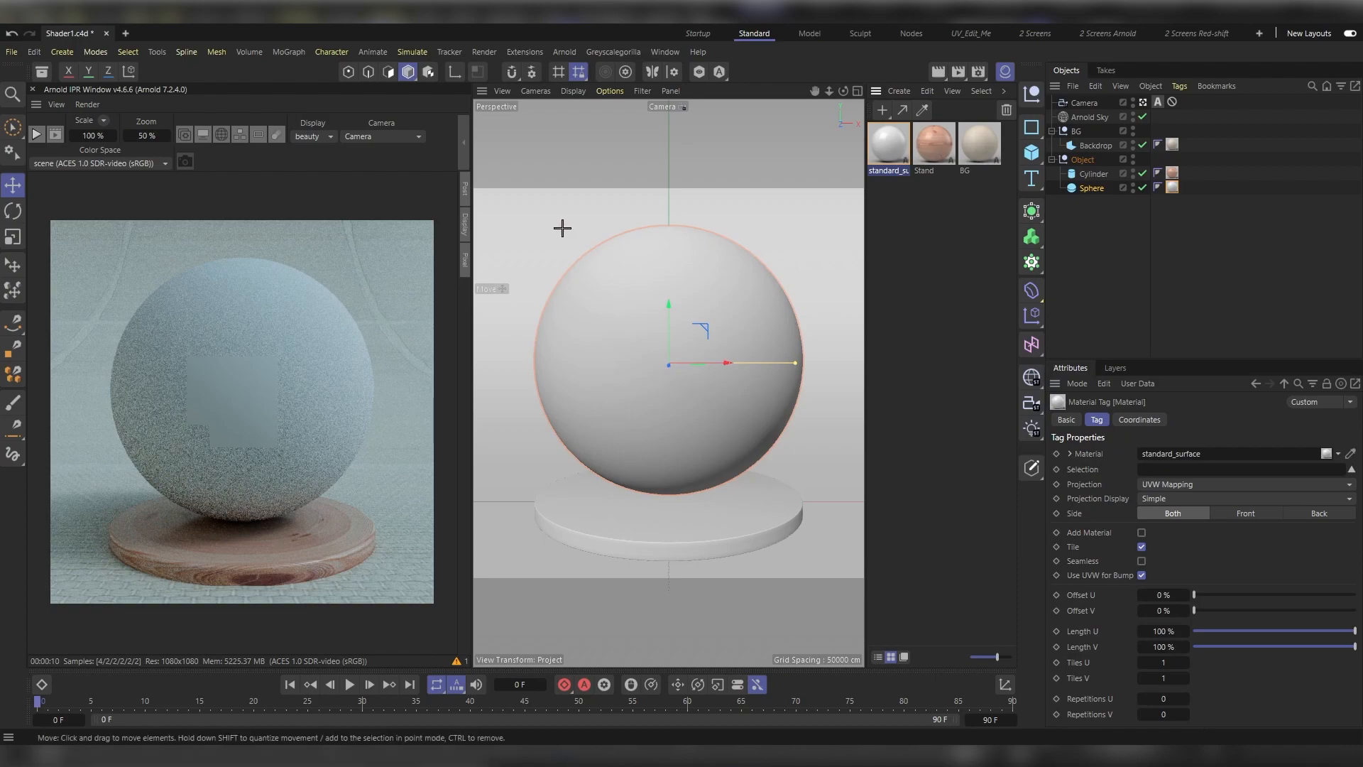
left_click(36, 133)
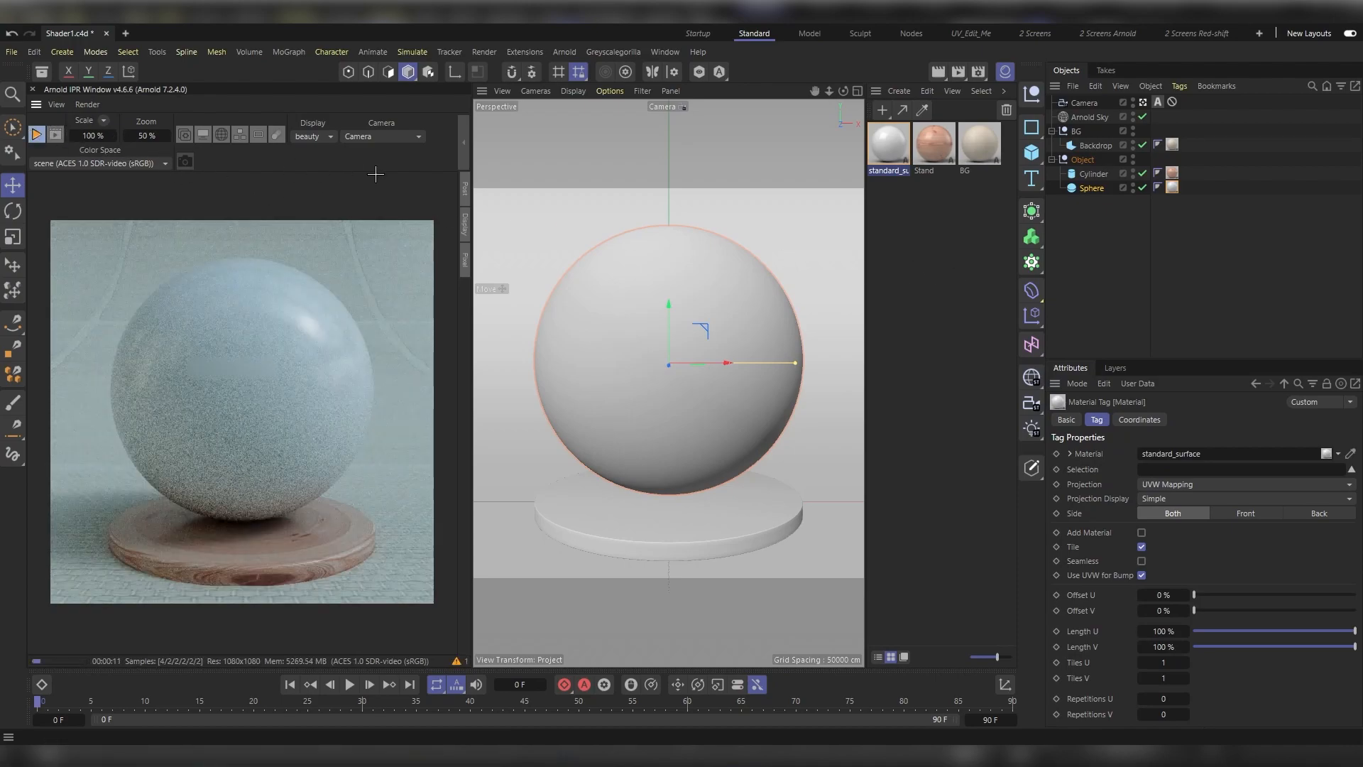
- Open the new material's shader network, move the standard_surface node away from the outputs and keep its material type on plastic
double_click(891, 144)
left_click_drag(470, 46, 484, 145)
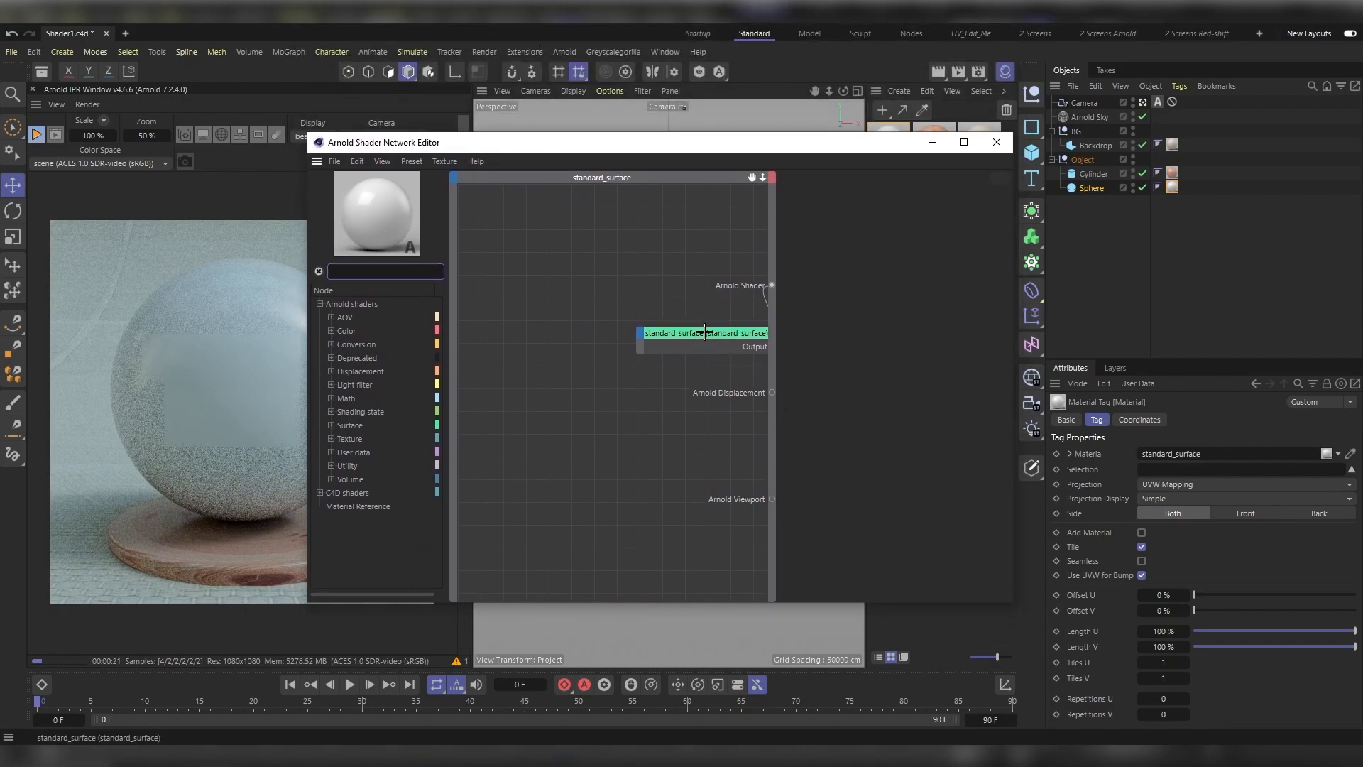
left_click_drag(699, 333, 558, 331)
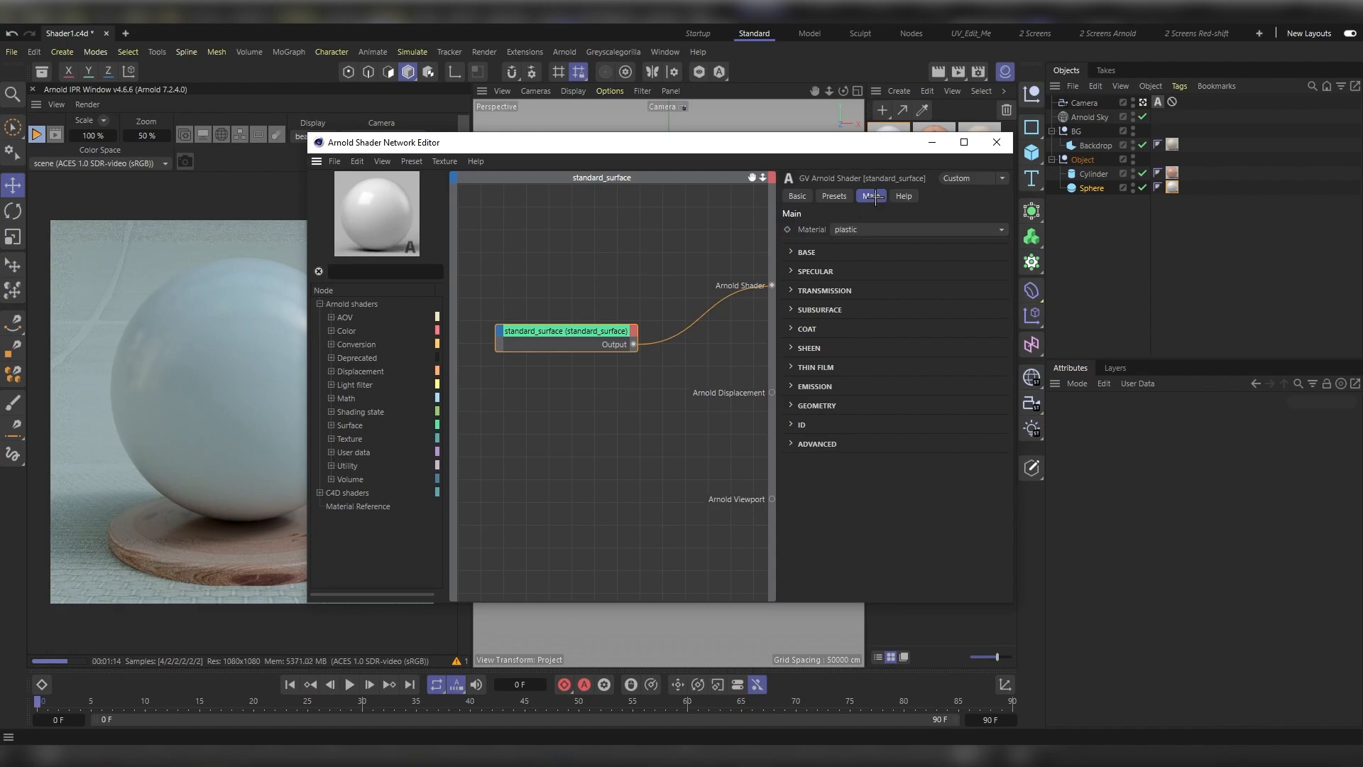
left_click(891, 229)
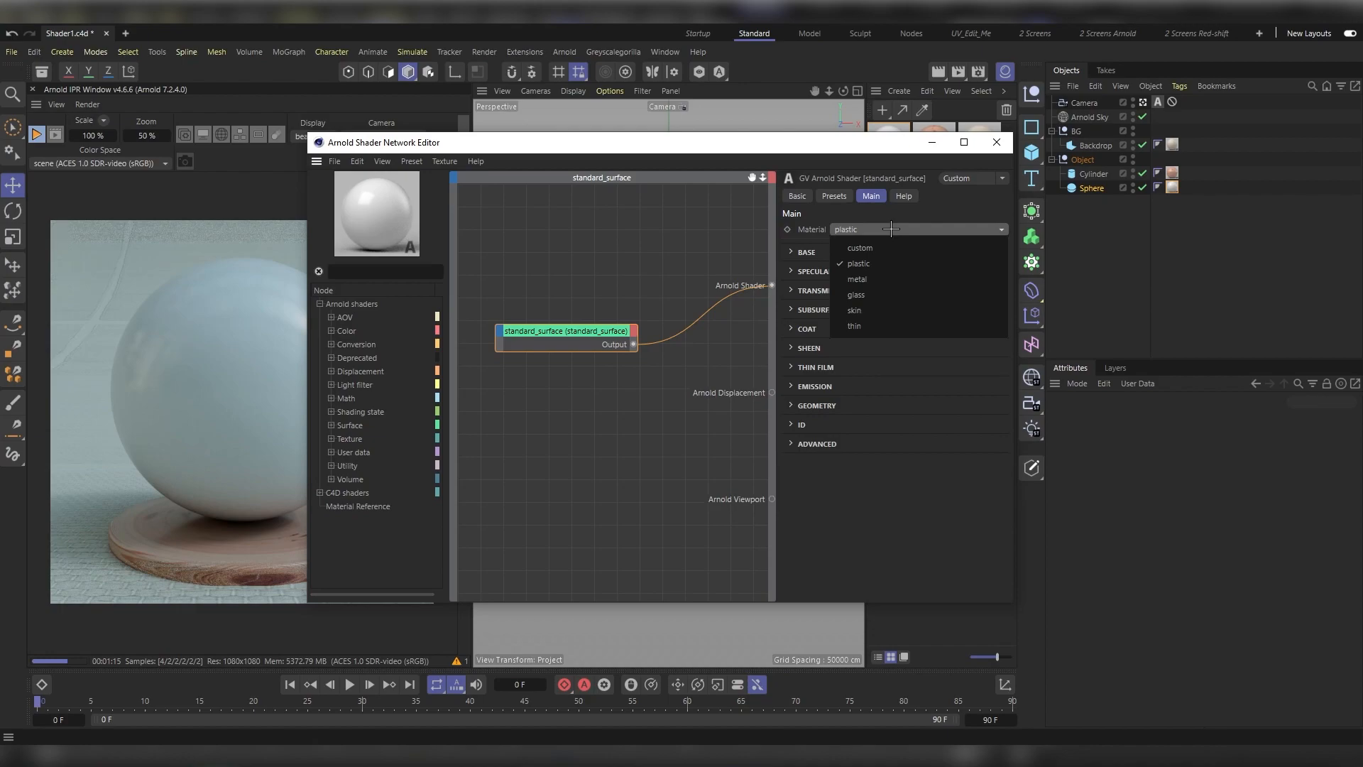
left_click(885, 263)
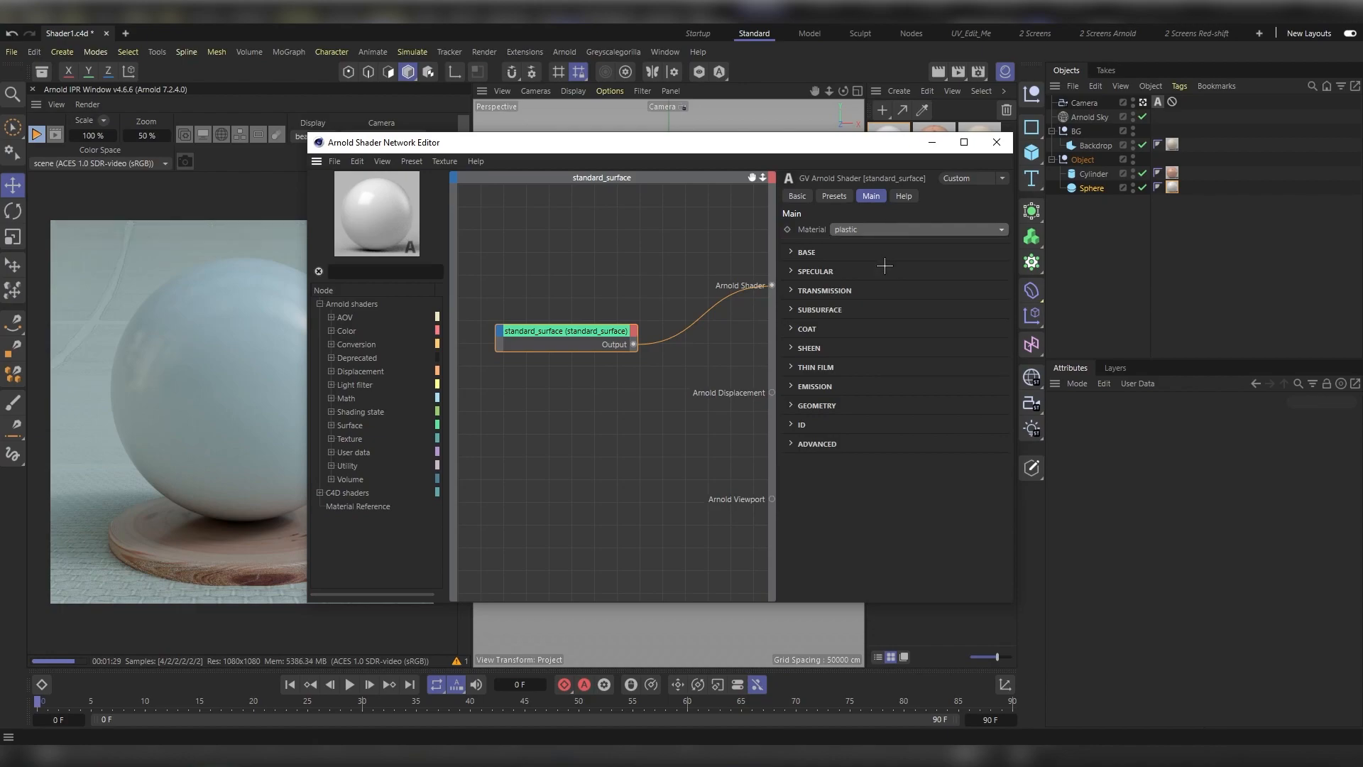
- Set the standard_surface base color to a light blue with a hue of 207°
left_click(809, 256)
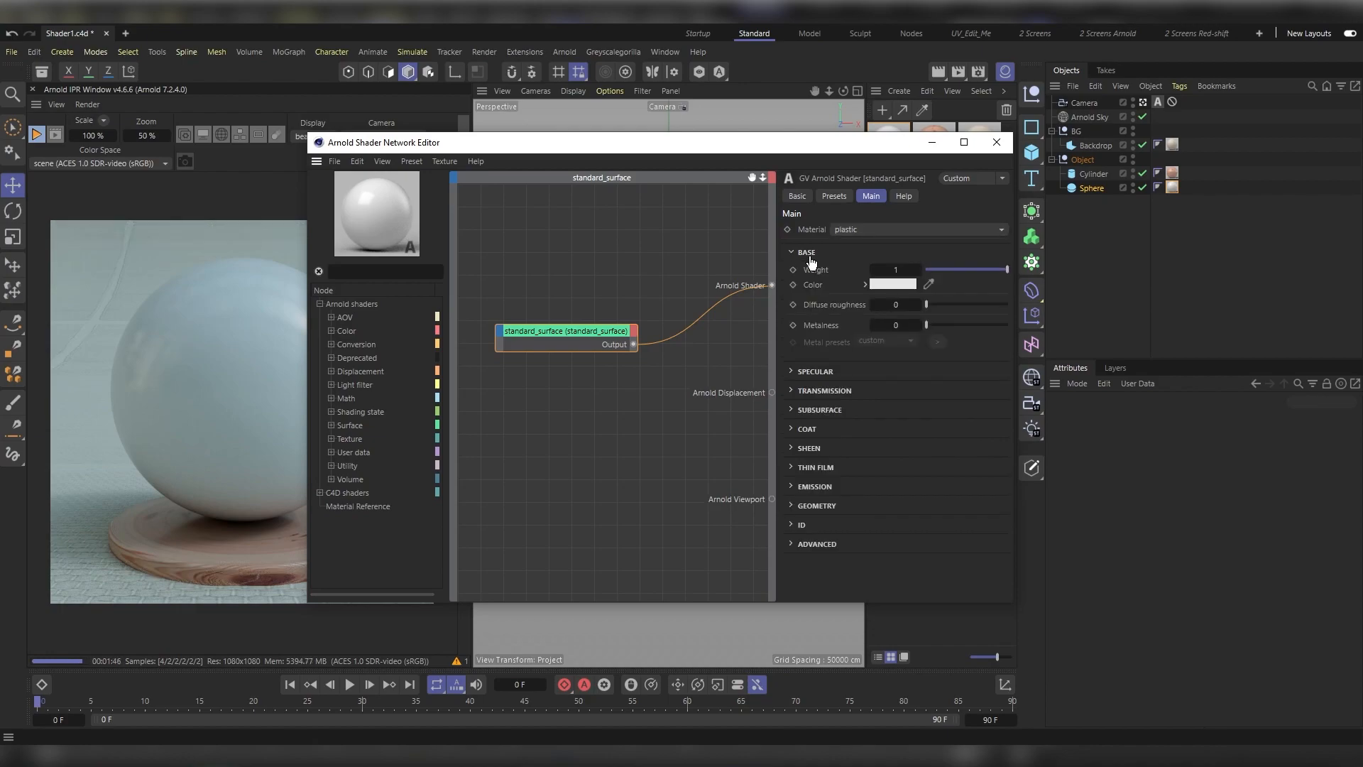
left_click(890, 284)
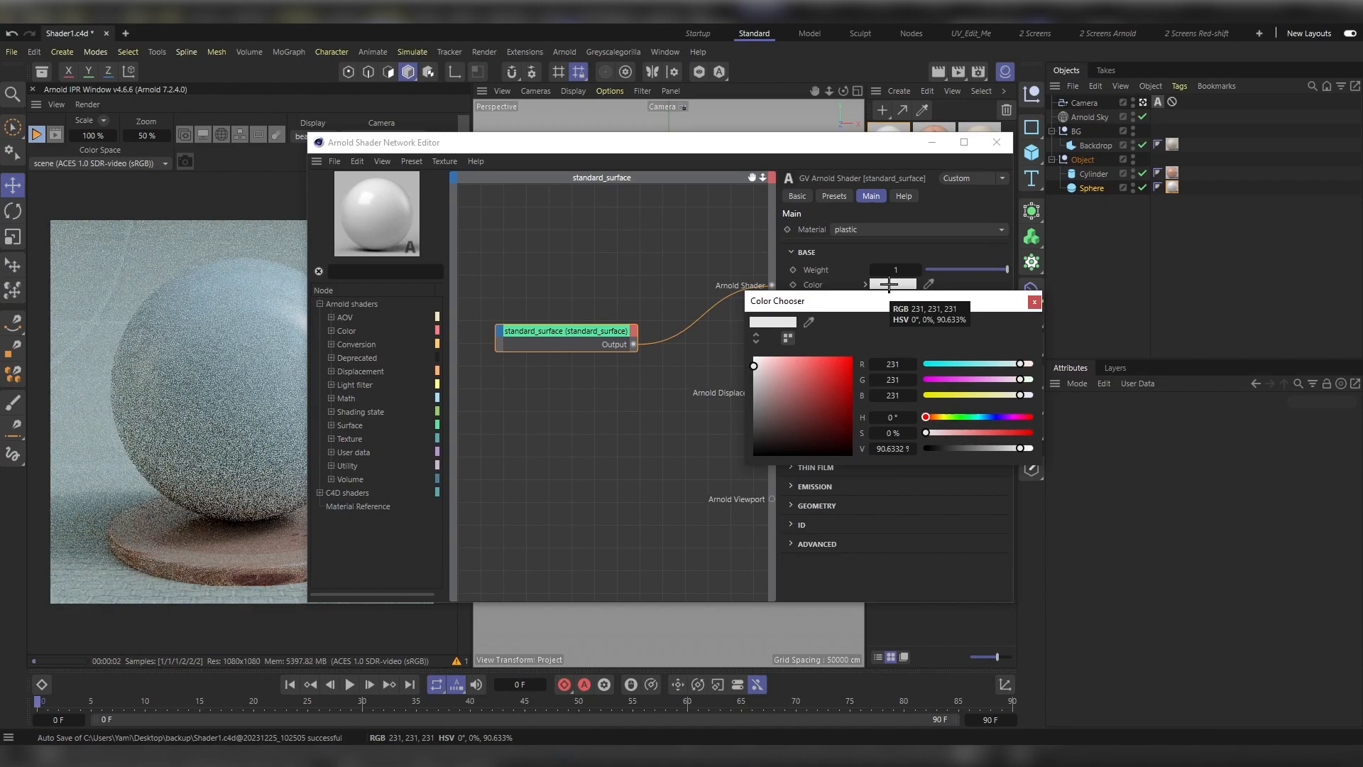
left_click(986, 417)
left_click(798, 356)
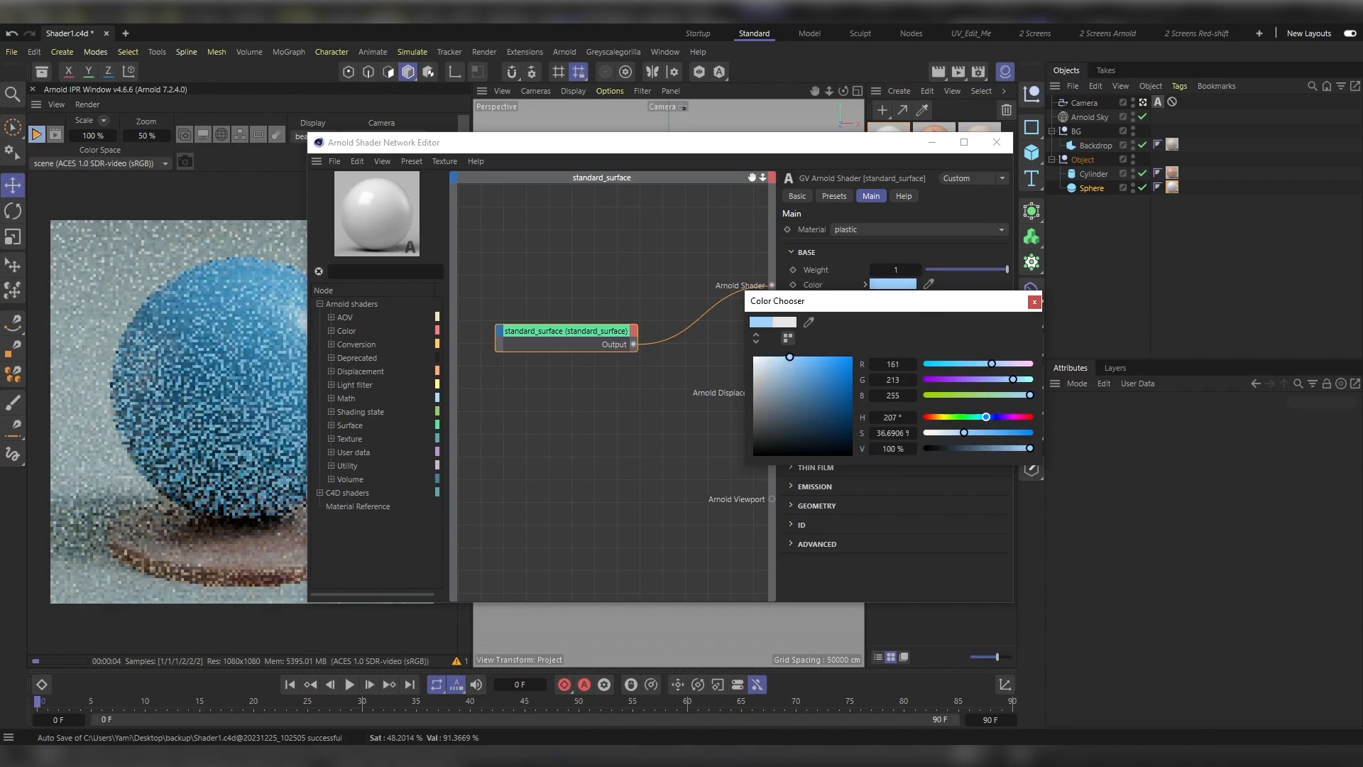
left_click(1033, 302)
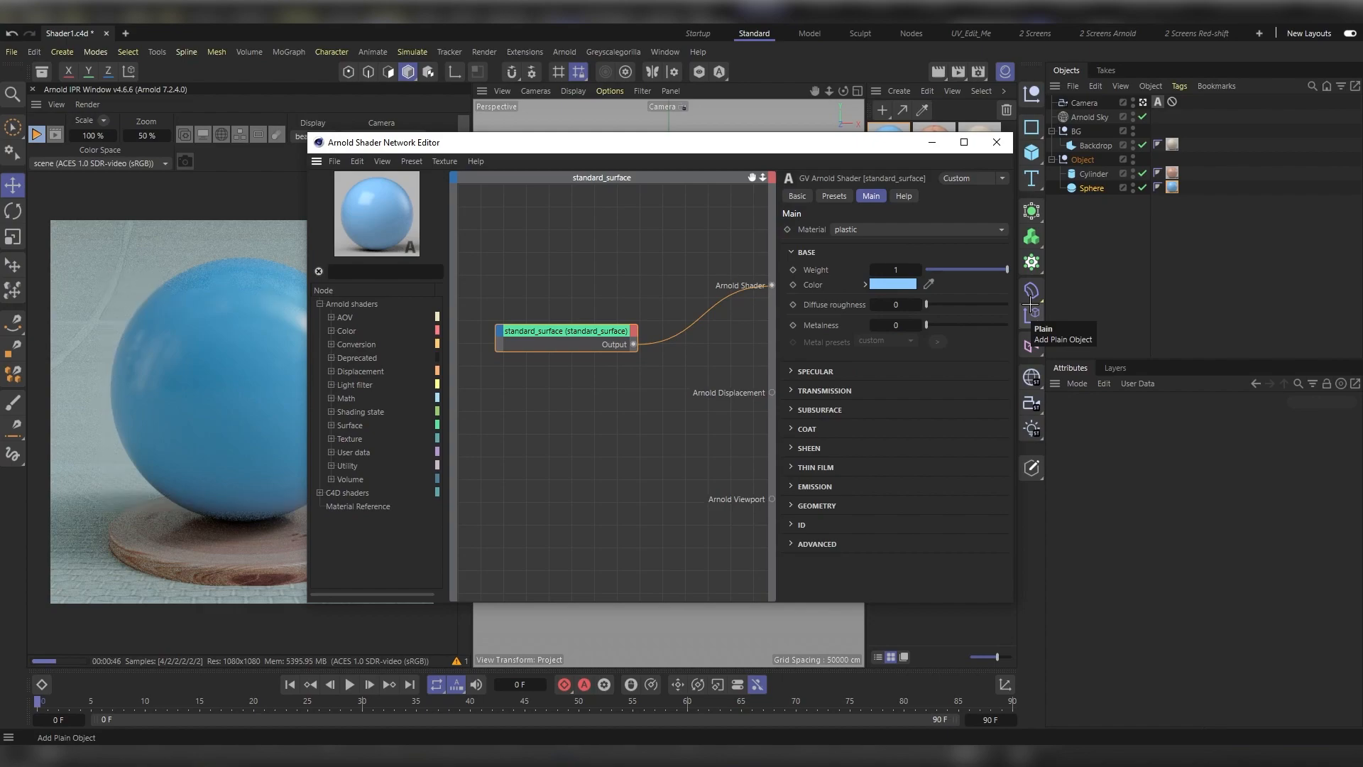
- Add the BW22 image texture to the shader network and set its color space to raw
left_click(537, 418)
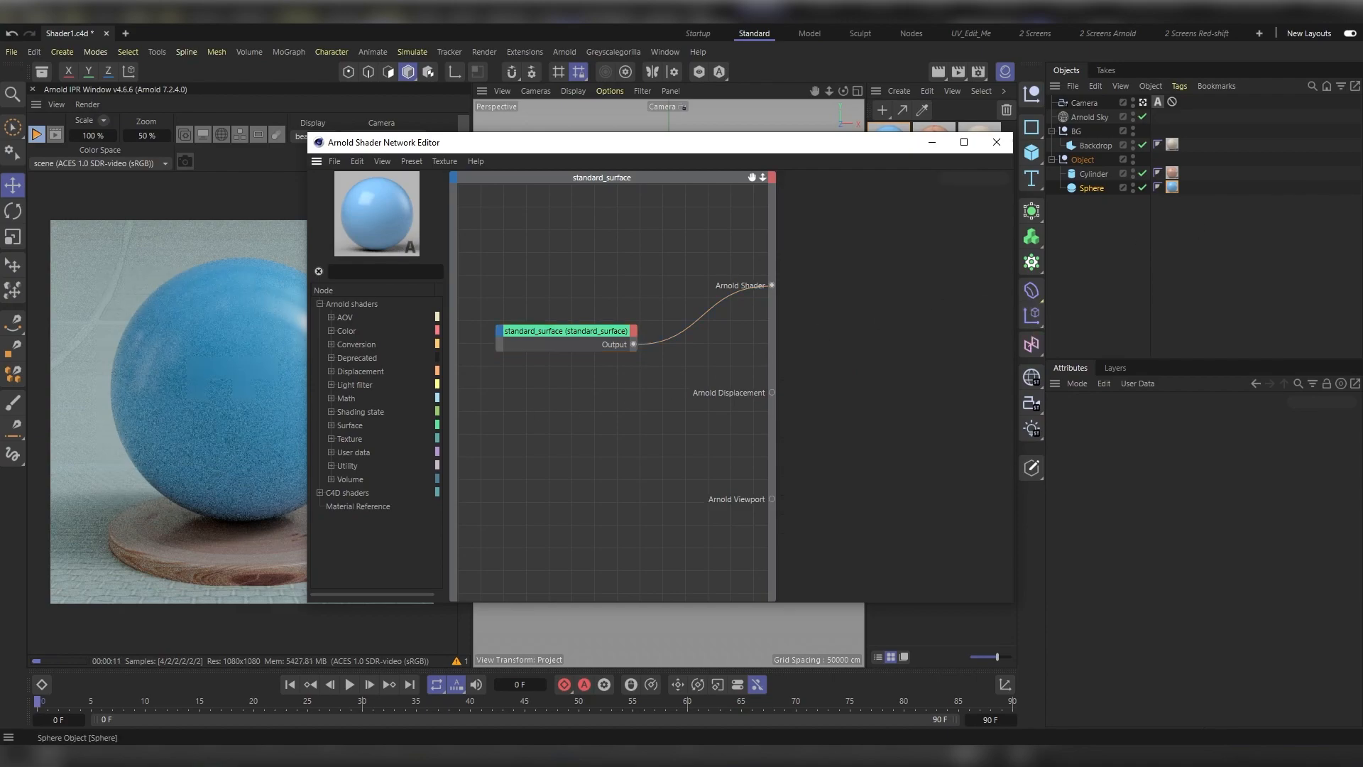
left_click_drag(708, 343, 528, 444)
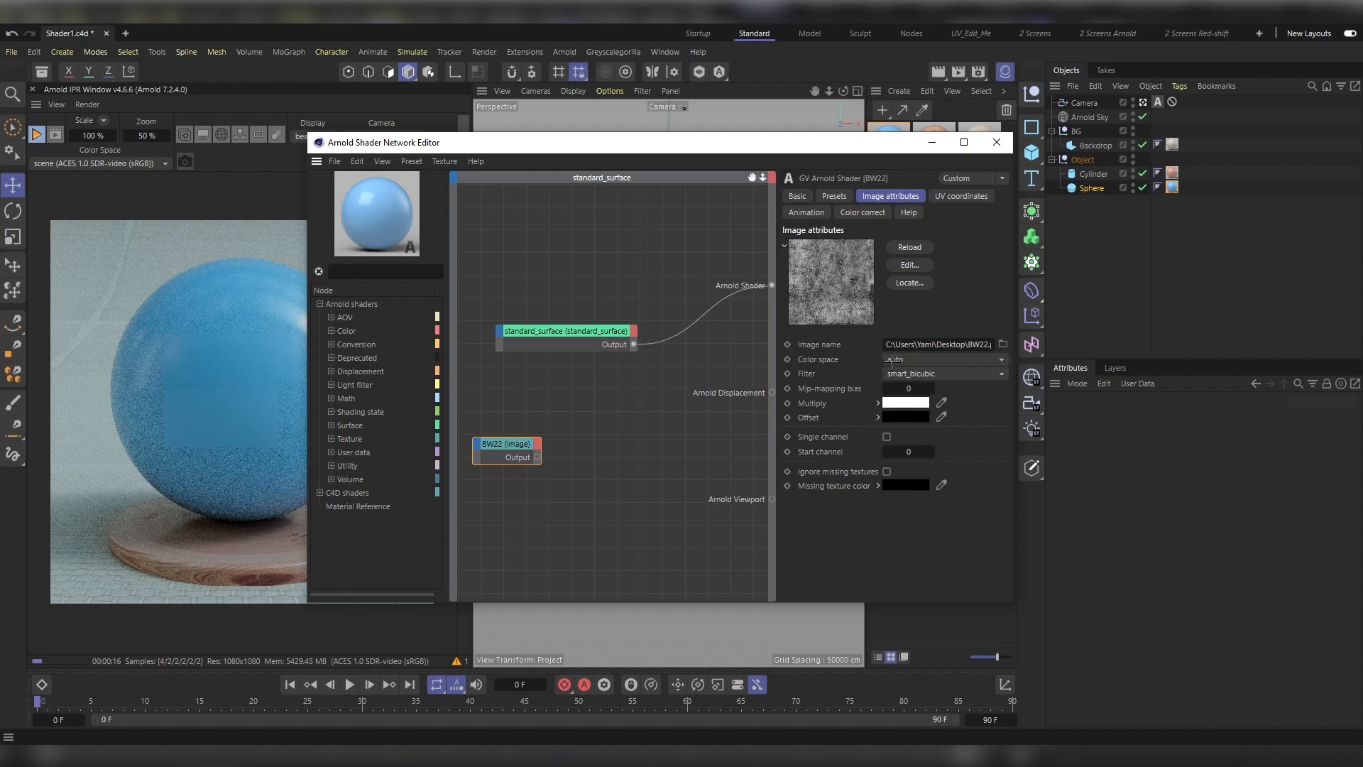
left_click(892, 359)
left_click(893, 359)
left_click(893, 358)
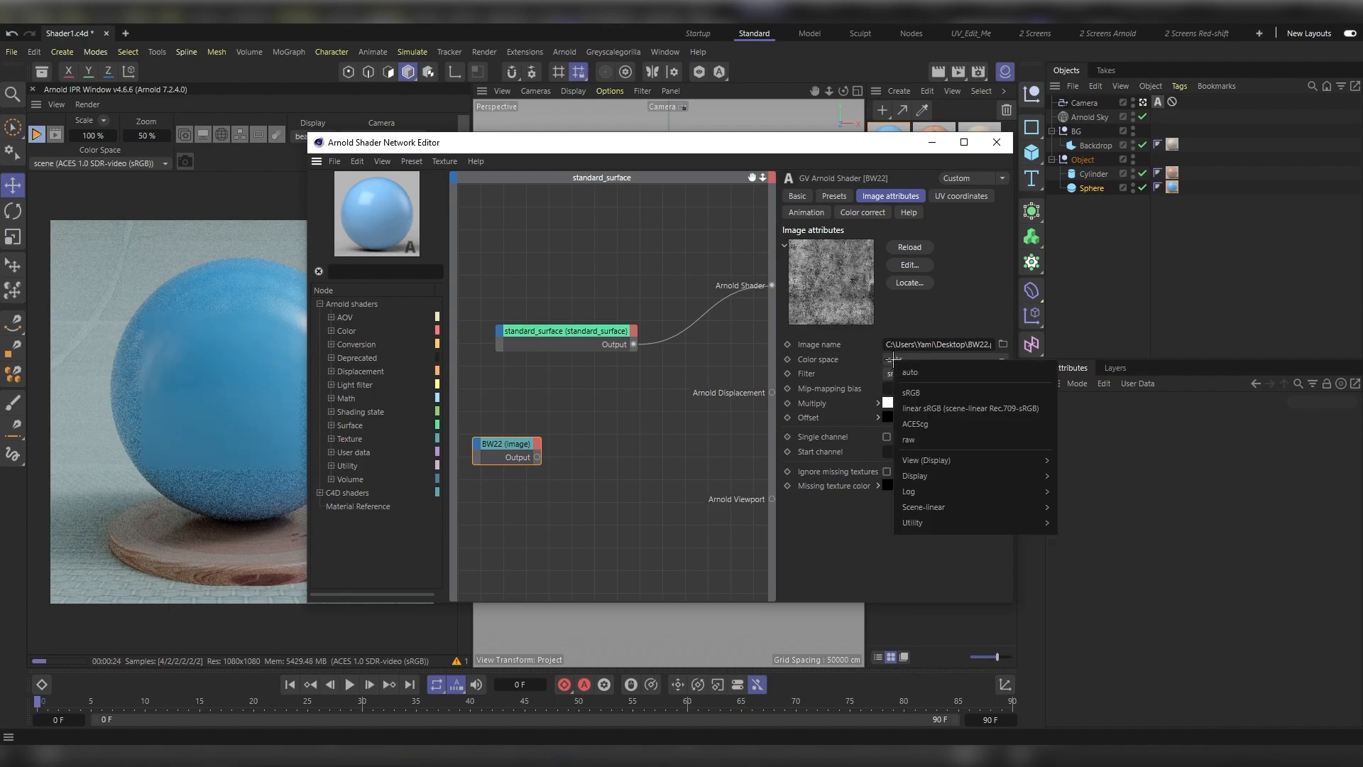
left_click(932, 439)
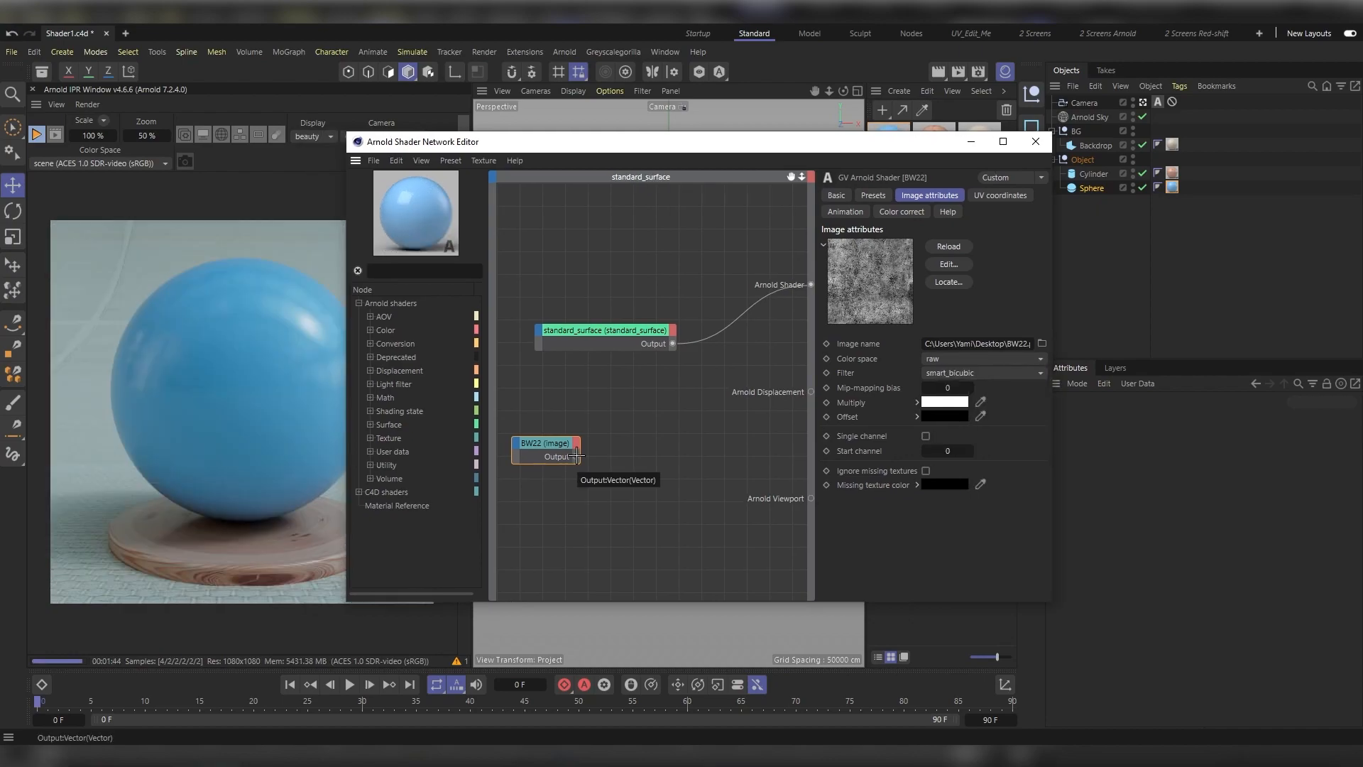
- Connect the BW22 image output to the standard_surface specular roughness and move the network editor clear of the render
left_click_drag(576, 456, 538, 329)
mouse_move(548, 332)
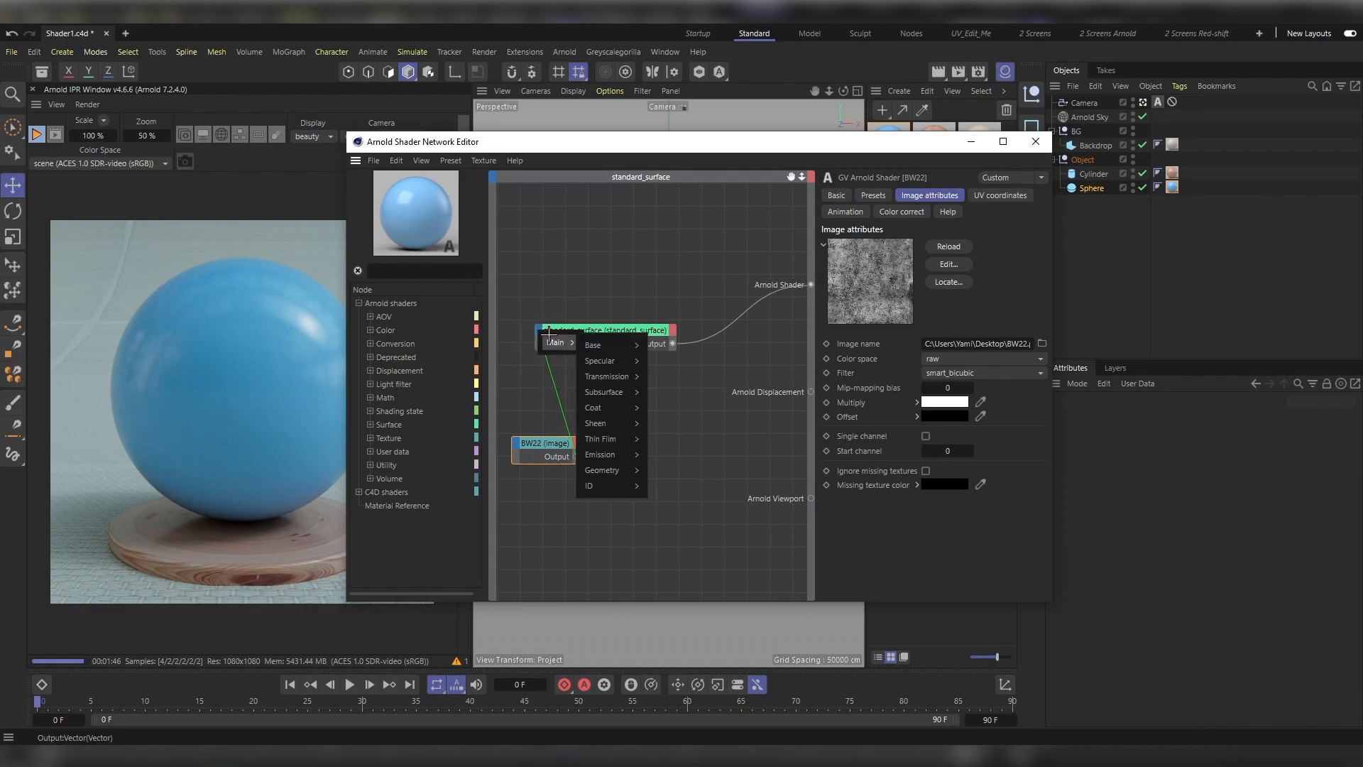
mouse_move(603, 361)
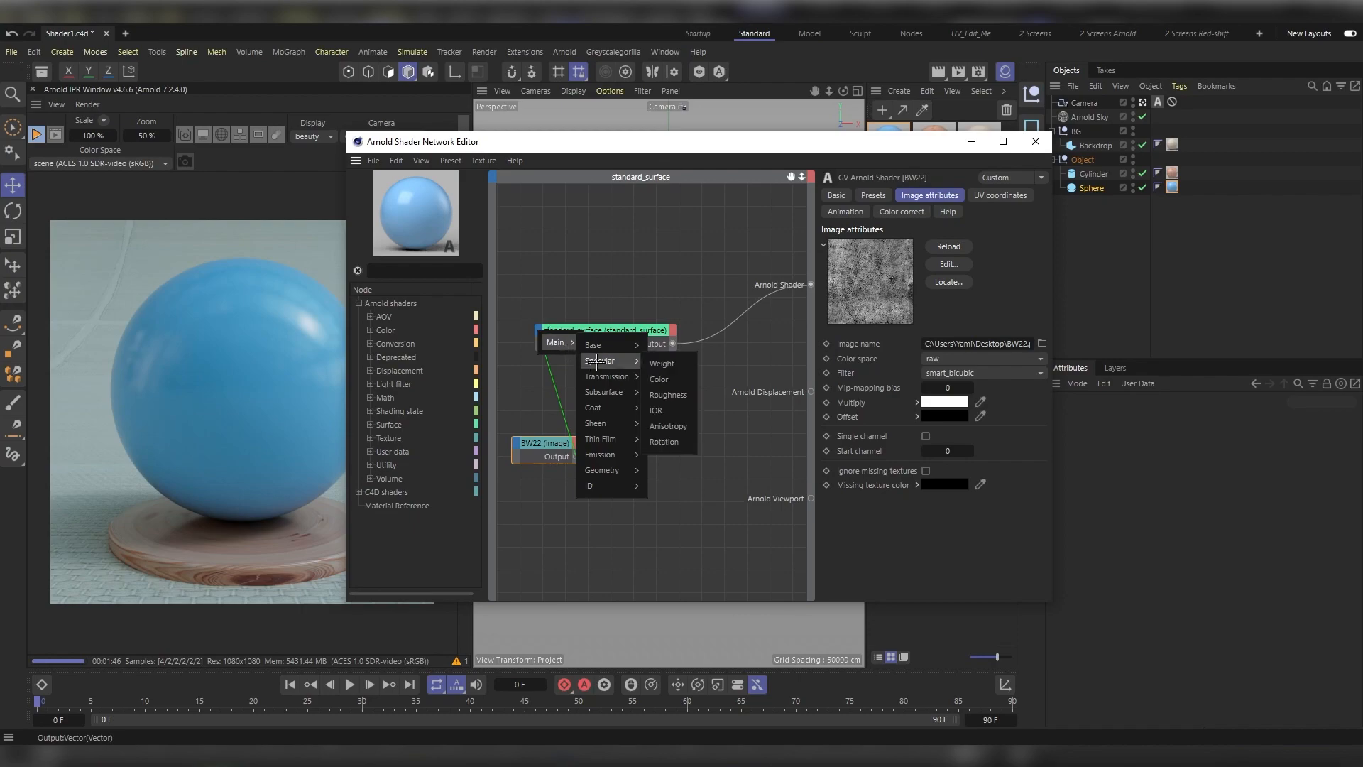
left_click(678, 396)
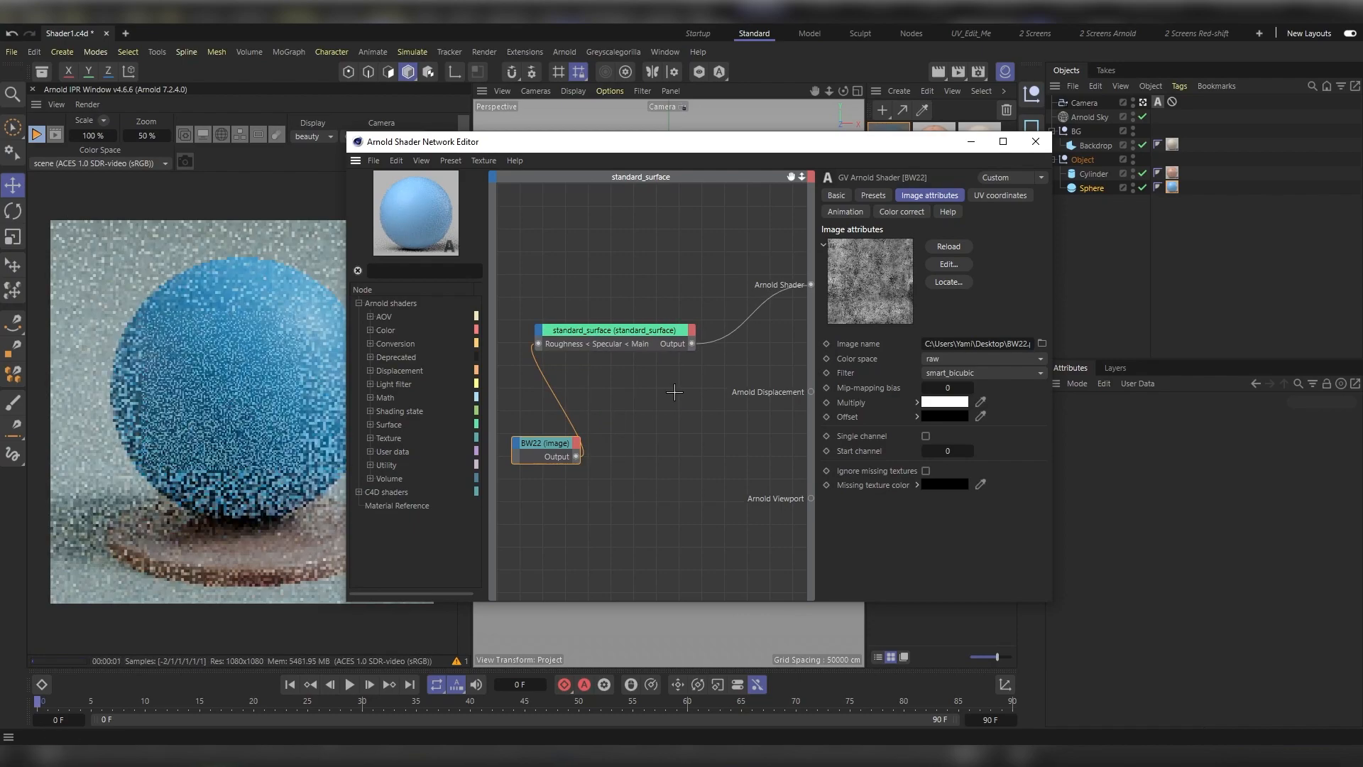
left_click_drag(481, 141, 622, 124)
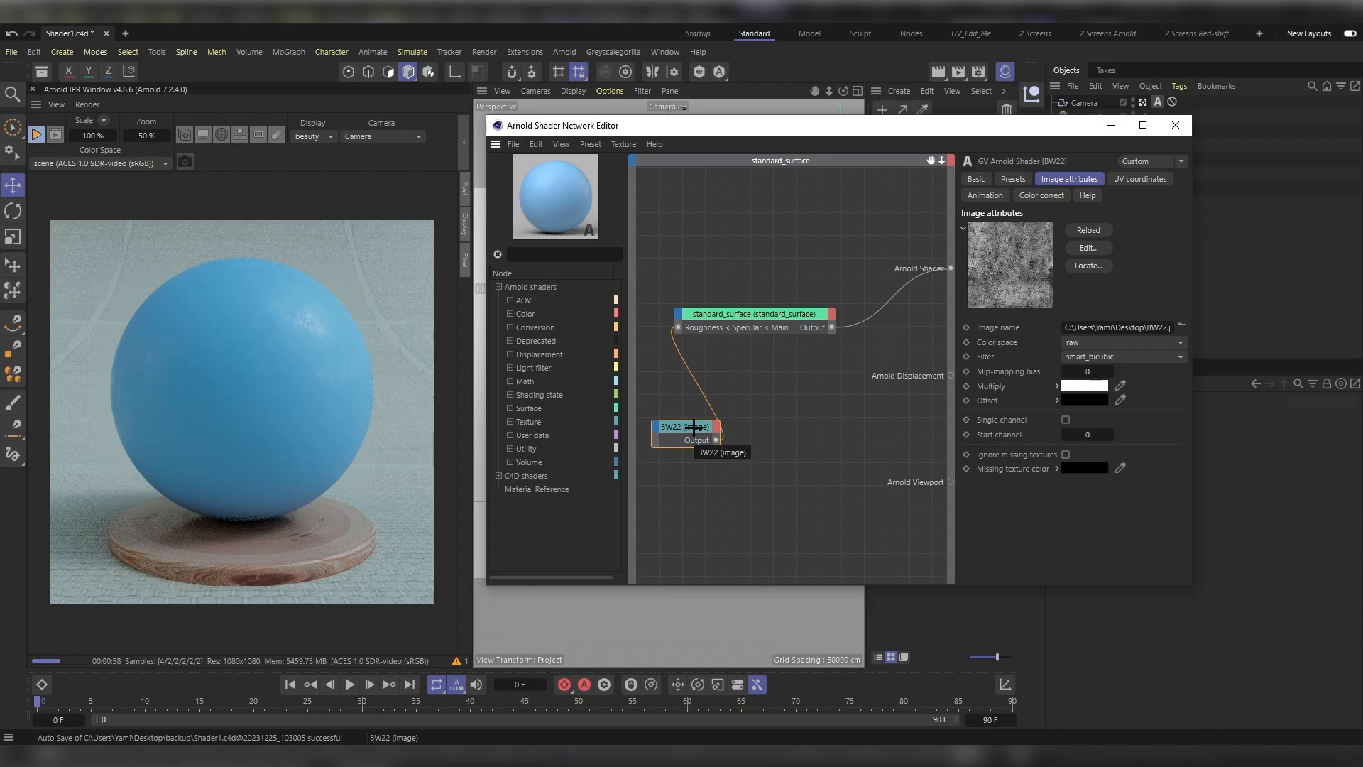
- Insert a ramp_float node between the BW22 image and the specular roughness input
key("Tab")
type("ramp")
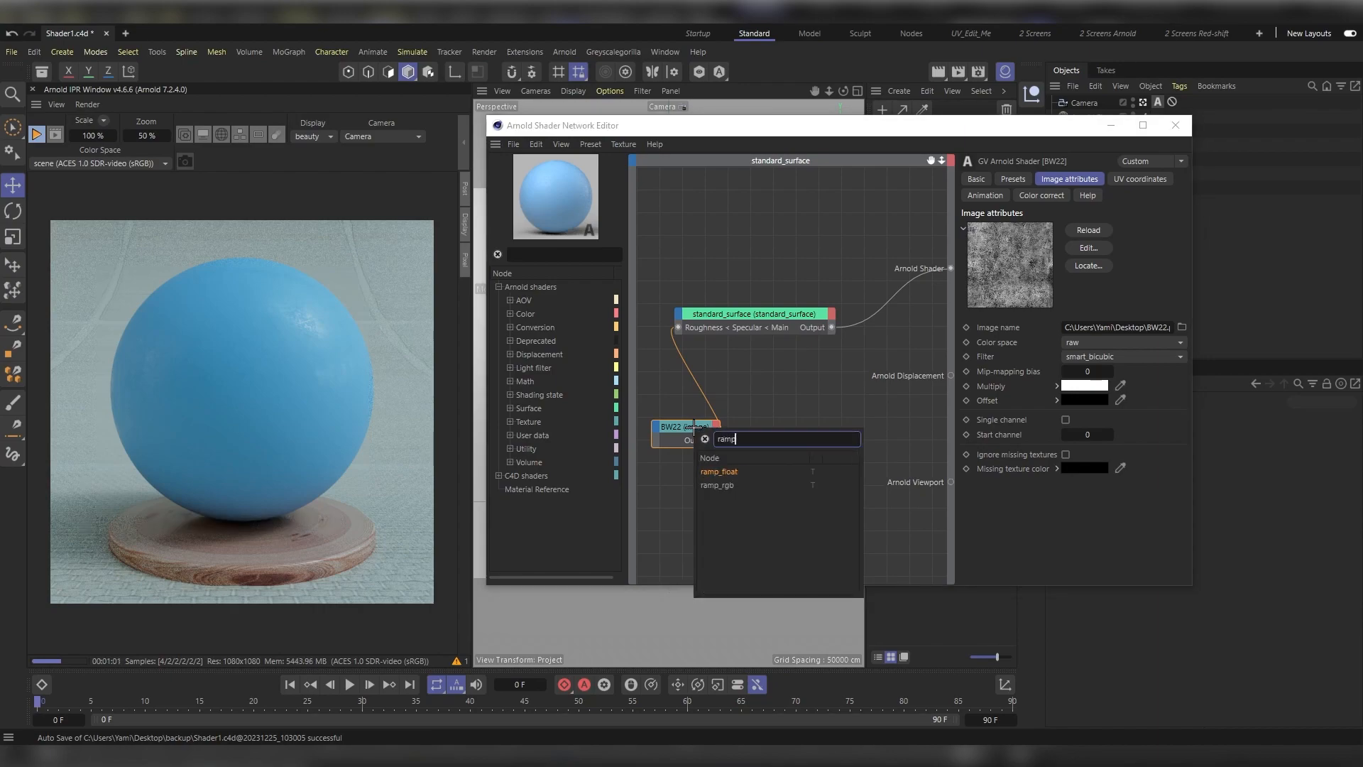
left_click(727, 471)
left_click(753, 496)
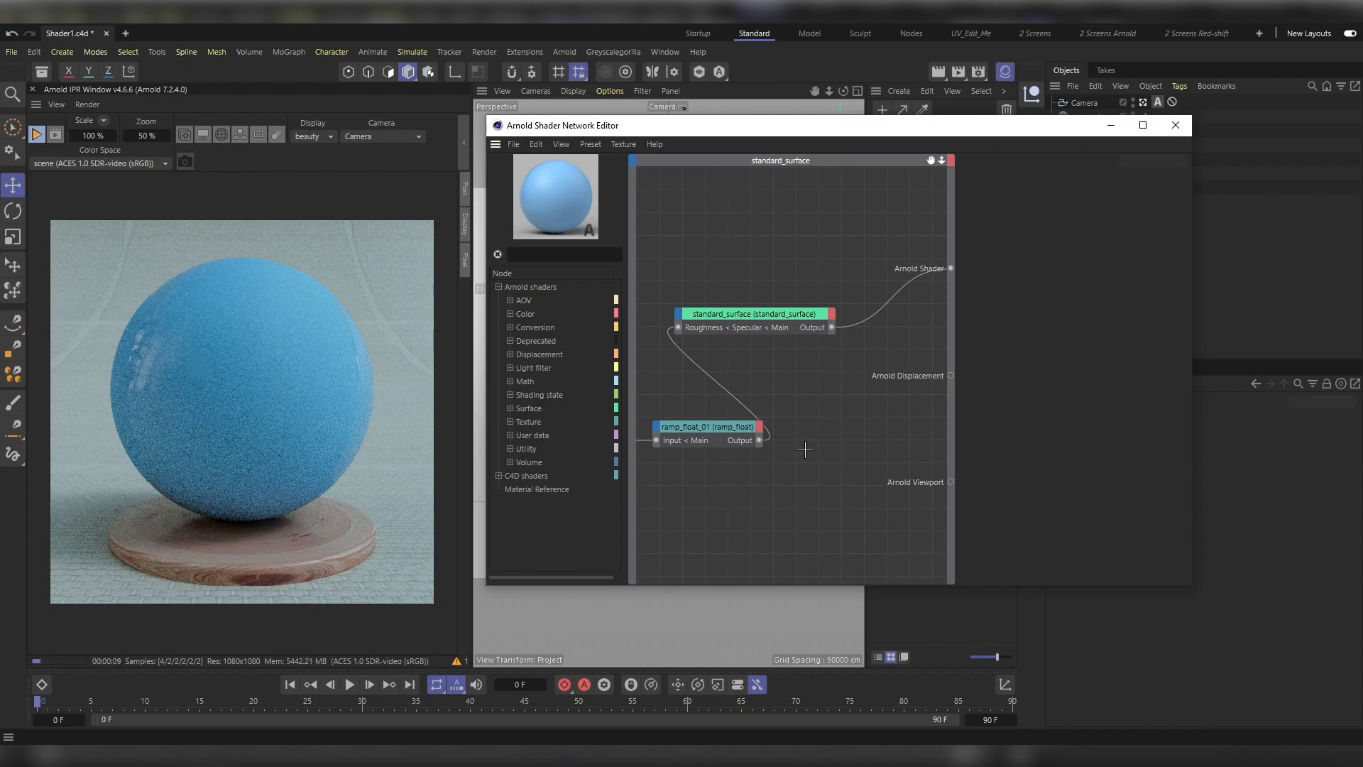
- Set the ramp_float node's type to custom
left_click(725, 428)
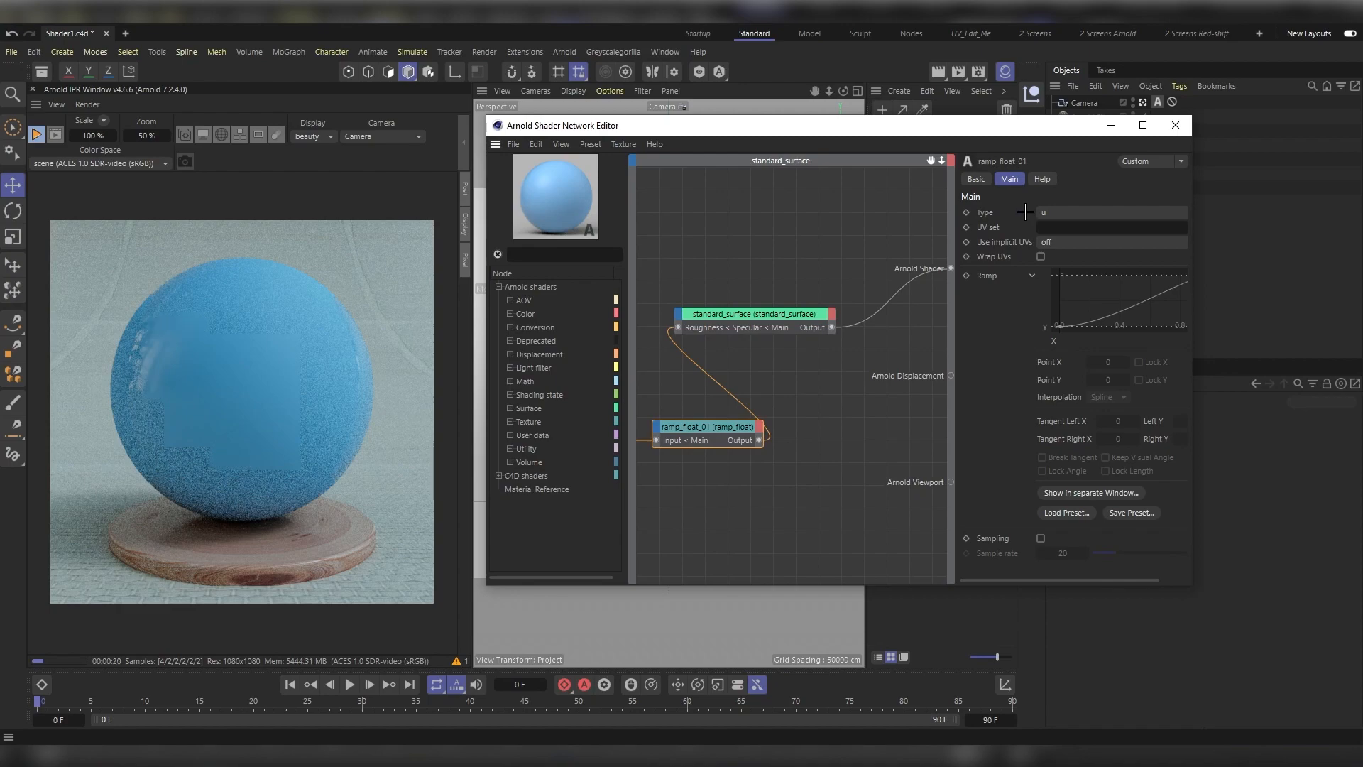
left_click(1051, 212)
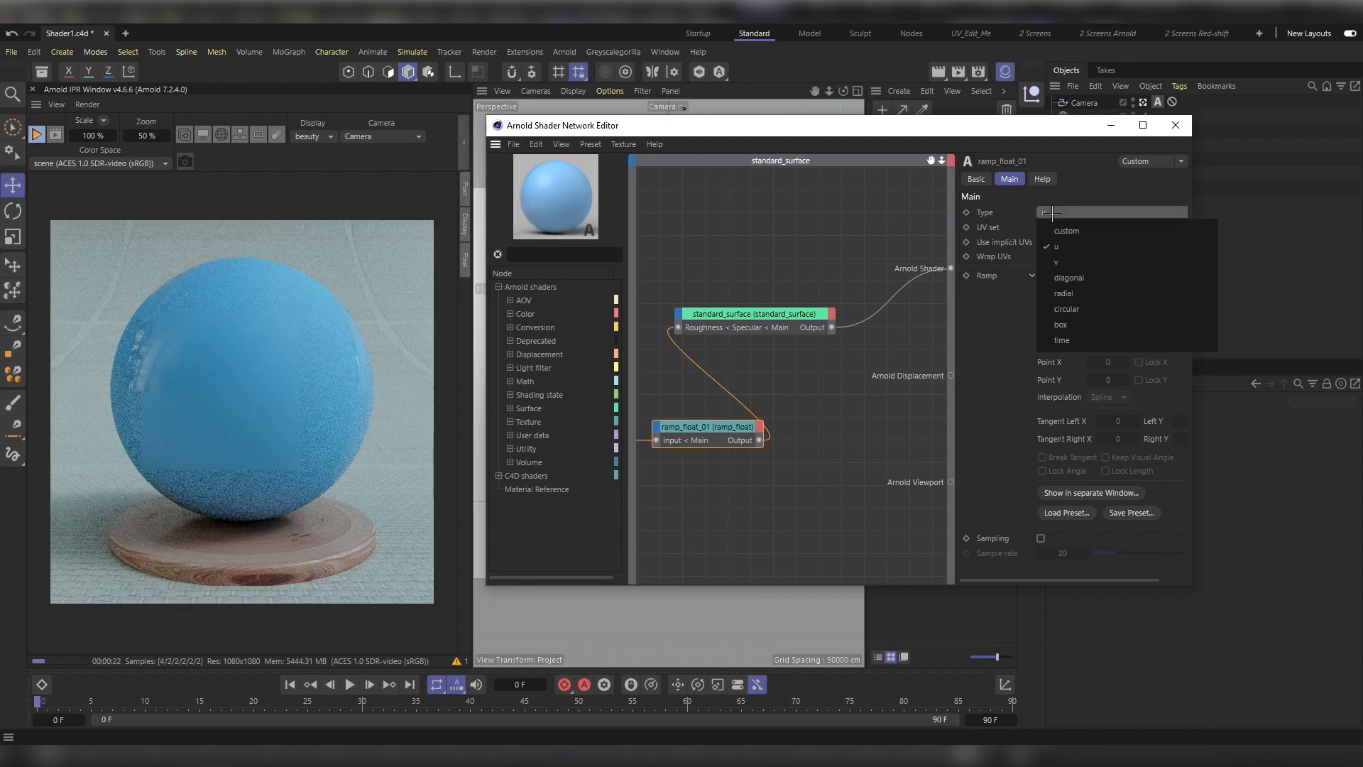
left_click(1066, 231)
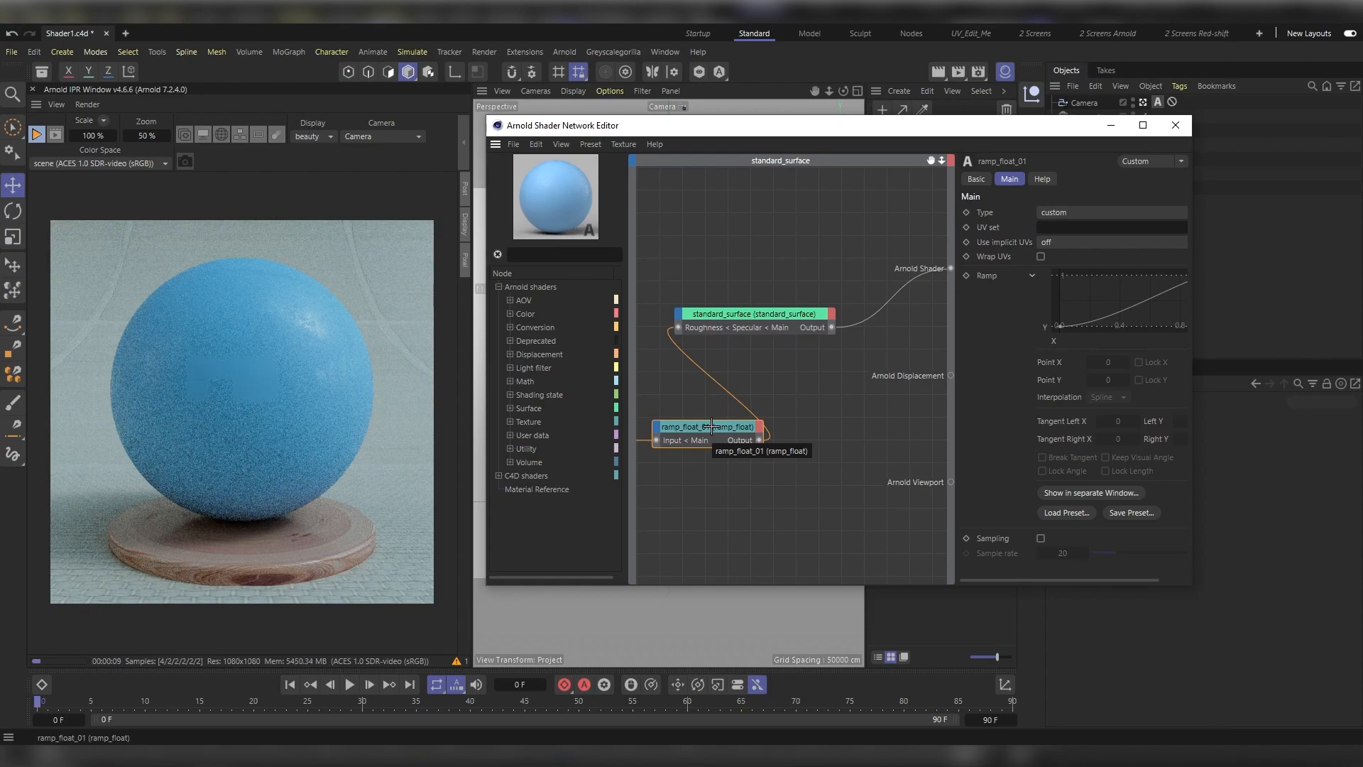
- Preview the ramp_float output directly through the Arnold Shader and open its ramp curve in a separate window beside the render
key("a")
key("s")
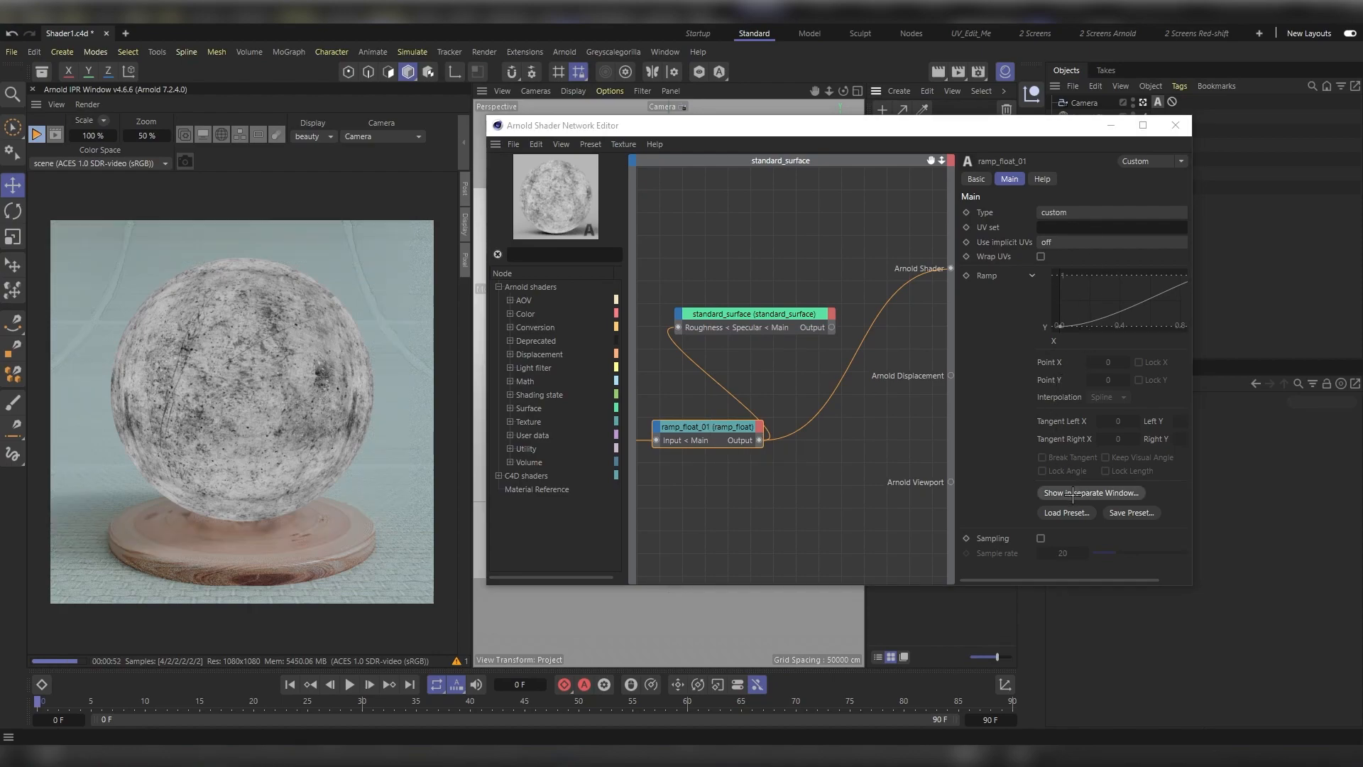
left_click(1072, 493)
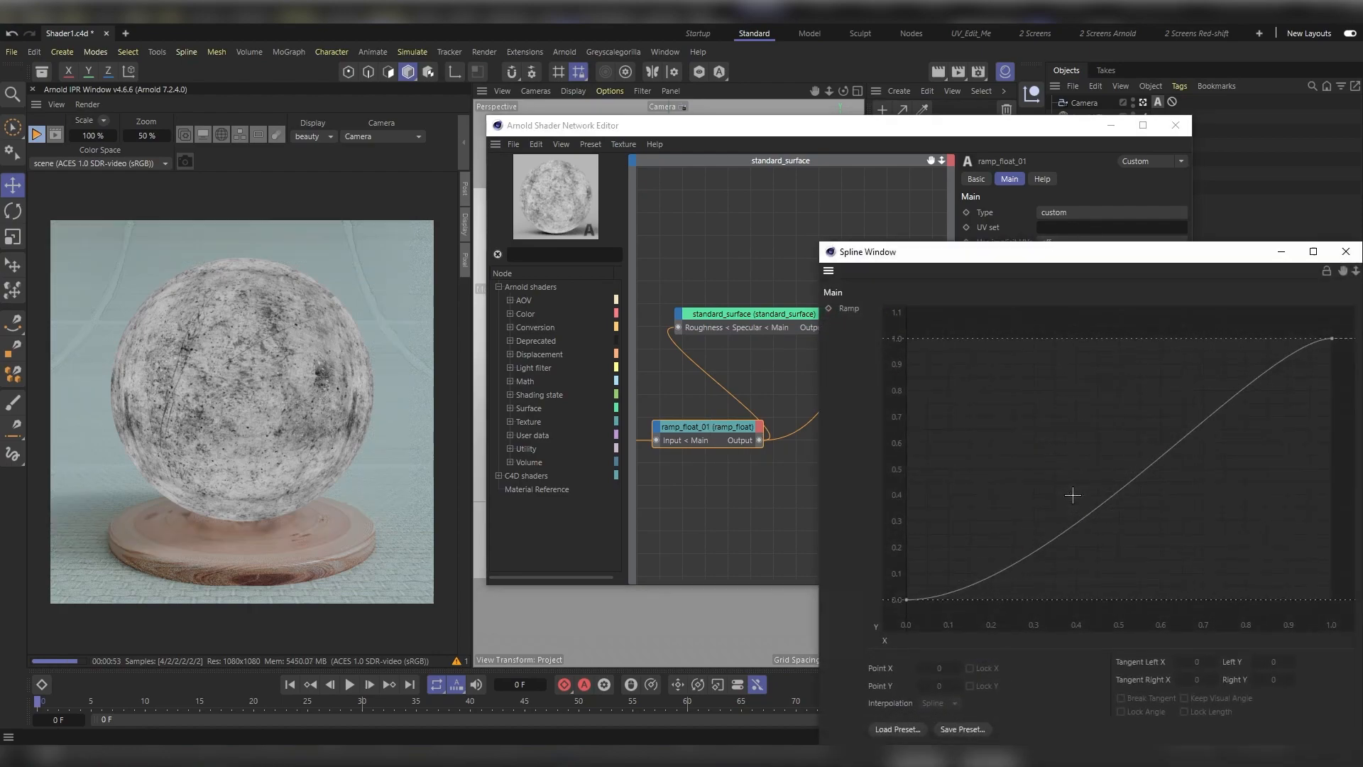
left_click_drag(1047, 255, 754, 105)
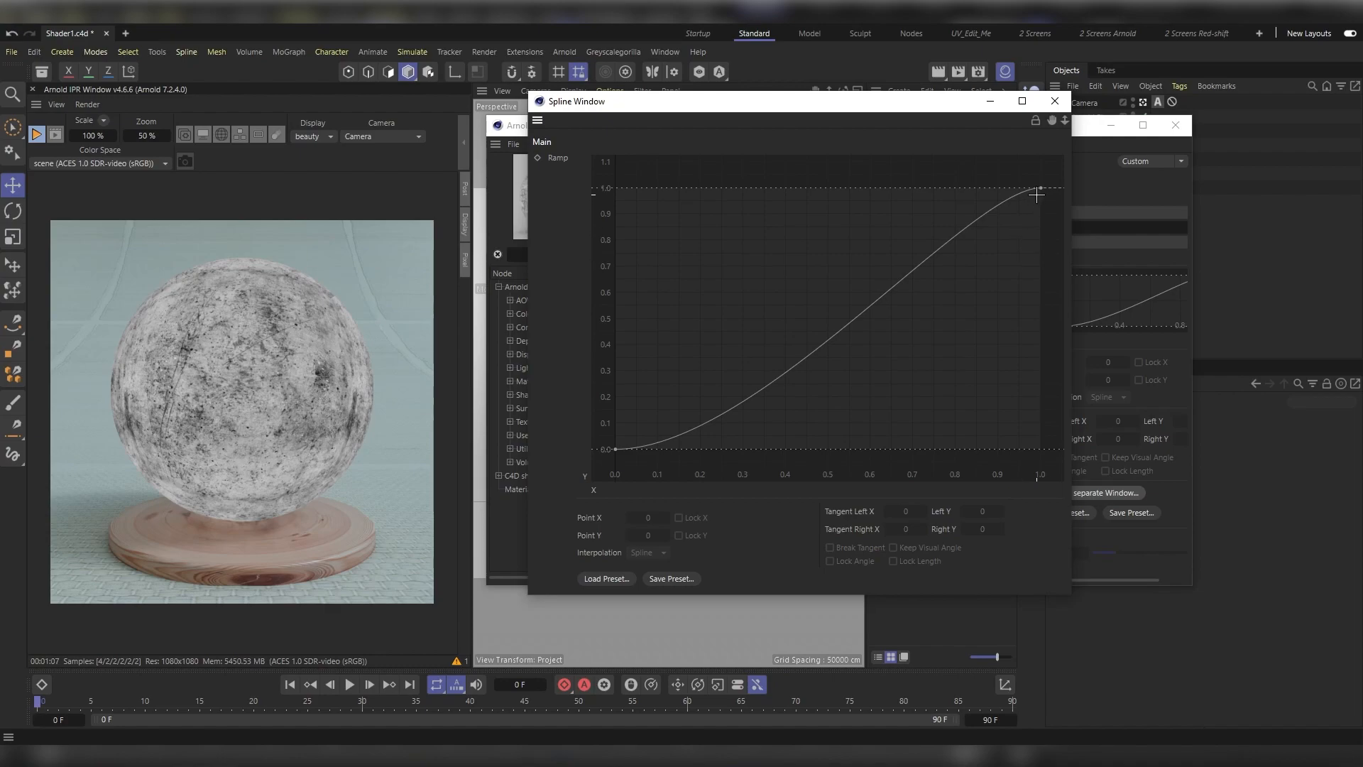
- Raise the ramp curve's start point to about X 0.16, Y 0.17 and put the separate curve window away
left_click_drag(1038, 188, 1221, 142)
left_click_drag(644, 415, 680, 403)
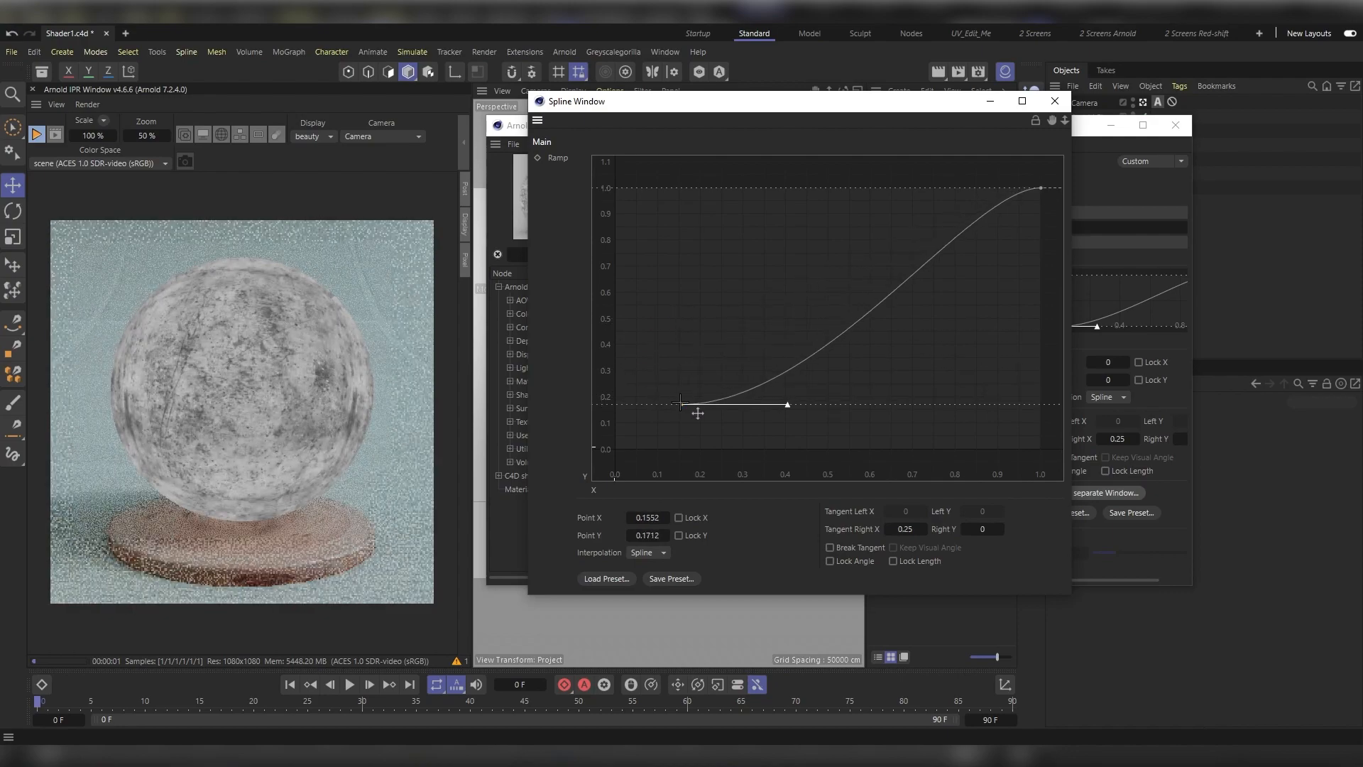
left_click(985, 103)
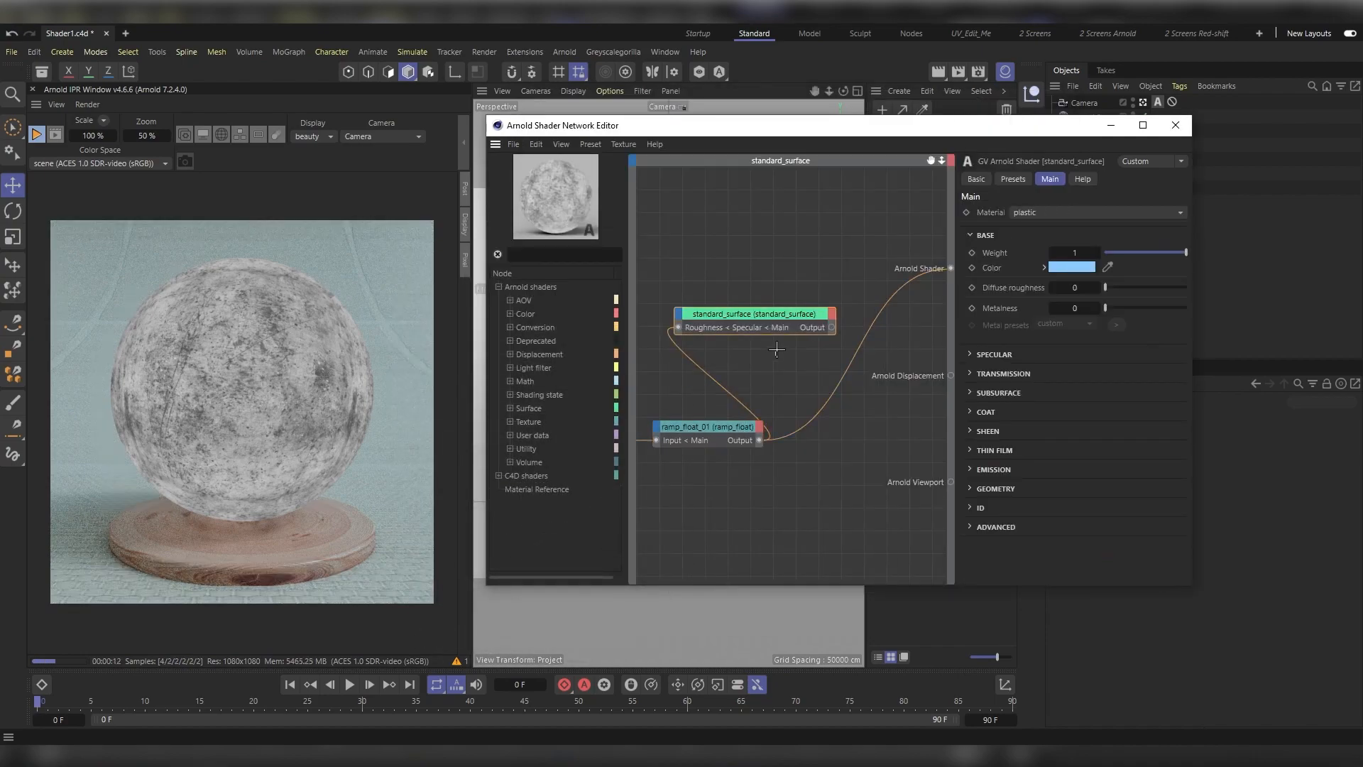
- Route the standard_surface output to the Arnold Shader in place of the ramp_float preview
left_click_drag(776, 354, 727, 284)
key("a")
key("s")
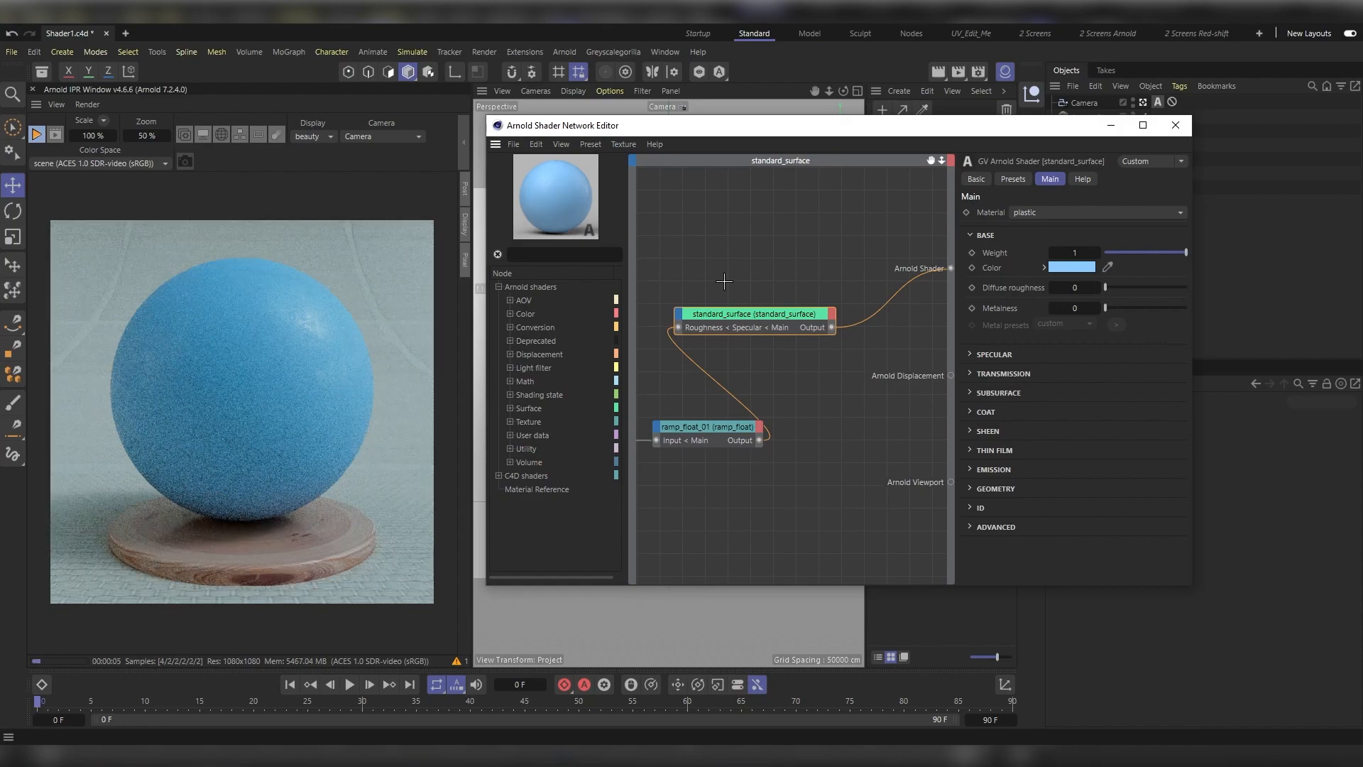
- Reopen the ramp_float curve in a separate window and lower its end point to about Y 0.23
left_click(719, 424)
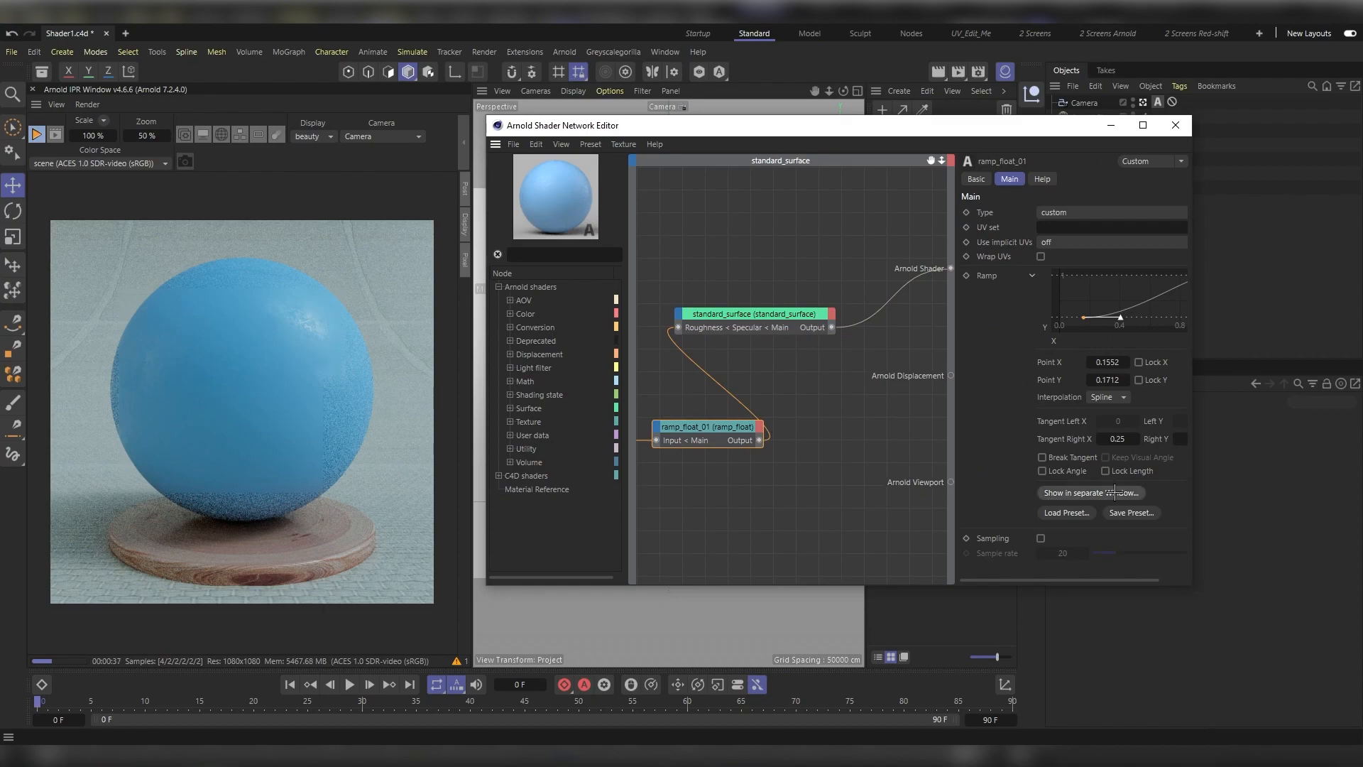
left_click(1114, 493)
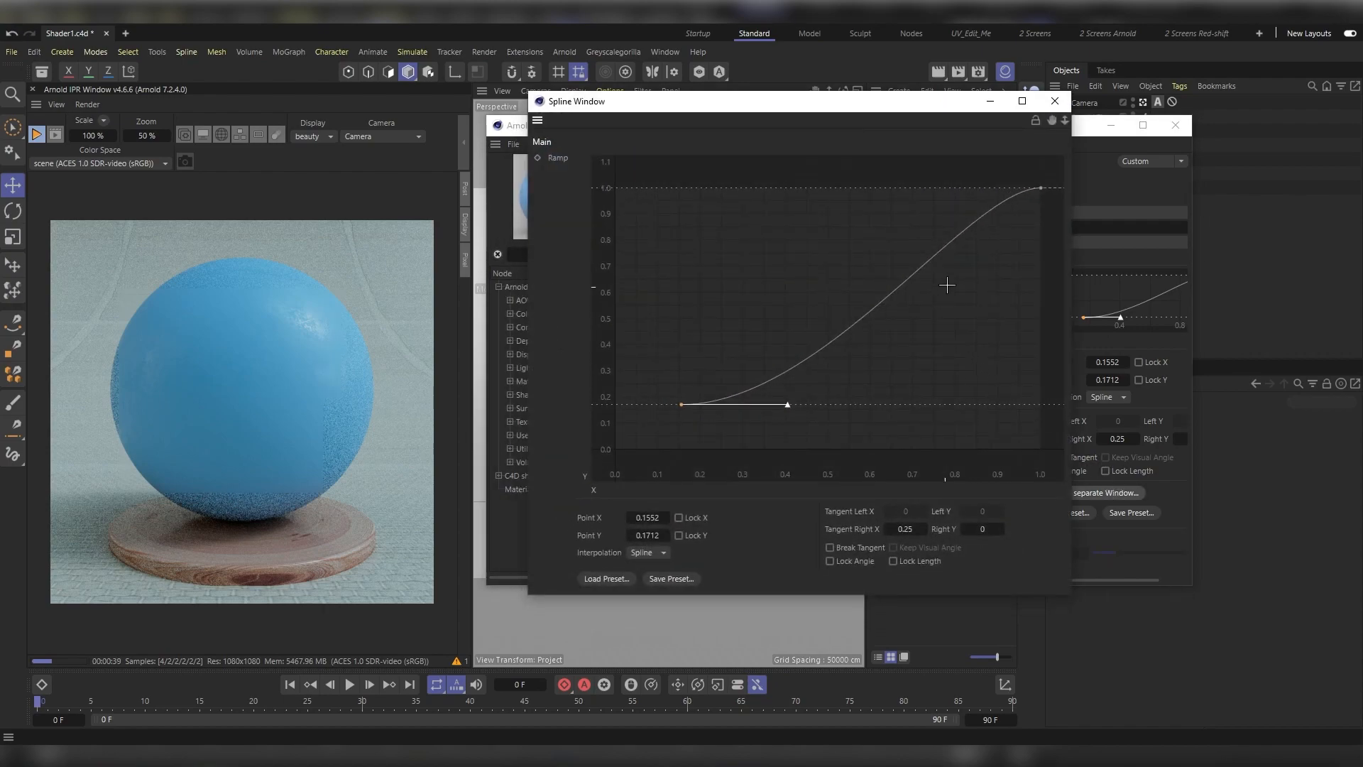
left_click_drag(1041, 188, 1084, 370)
left_click_drag(1041, 188, 1072, 387)
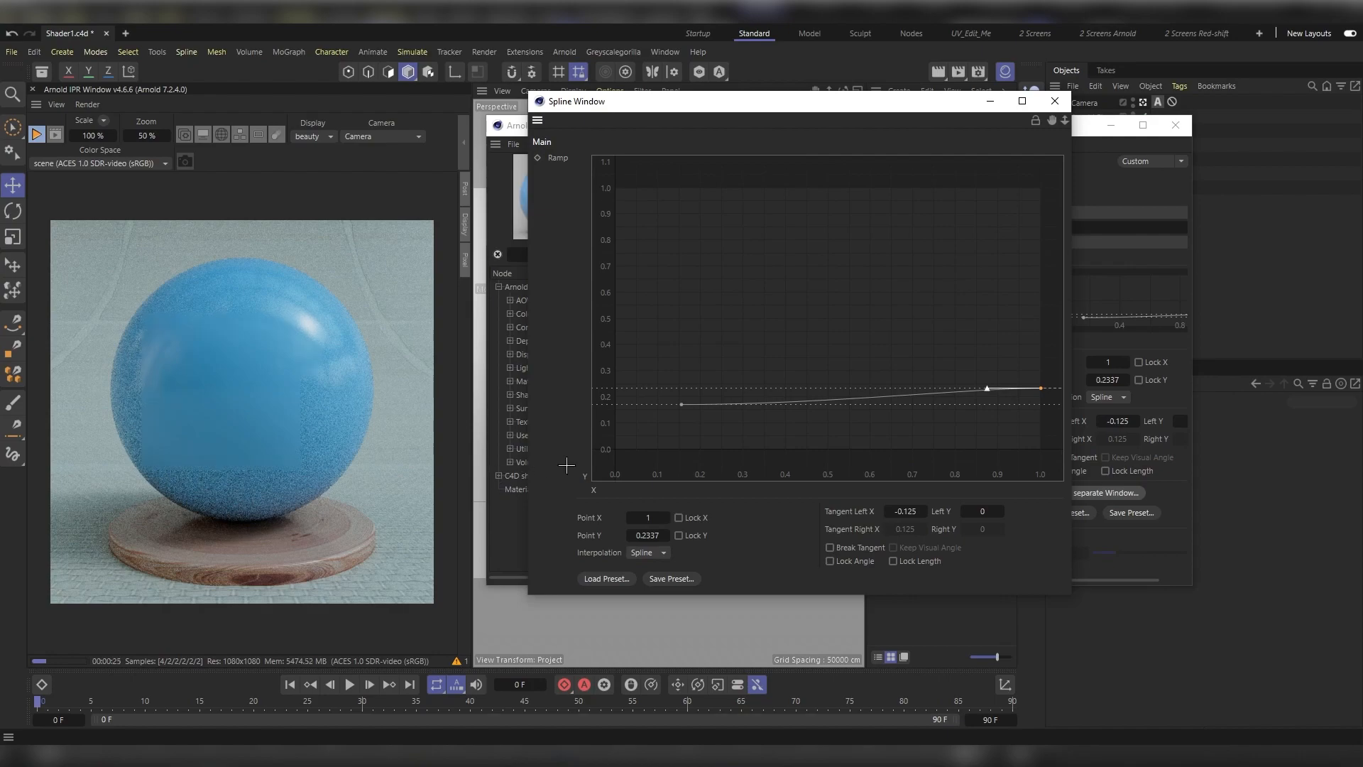
- Move the ramp curve's end point to about X 0.92, Y 0.93 and its start point to about X 0.16, Y 0
left_click_drag(1040, 387, 1004, 205)
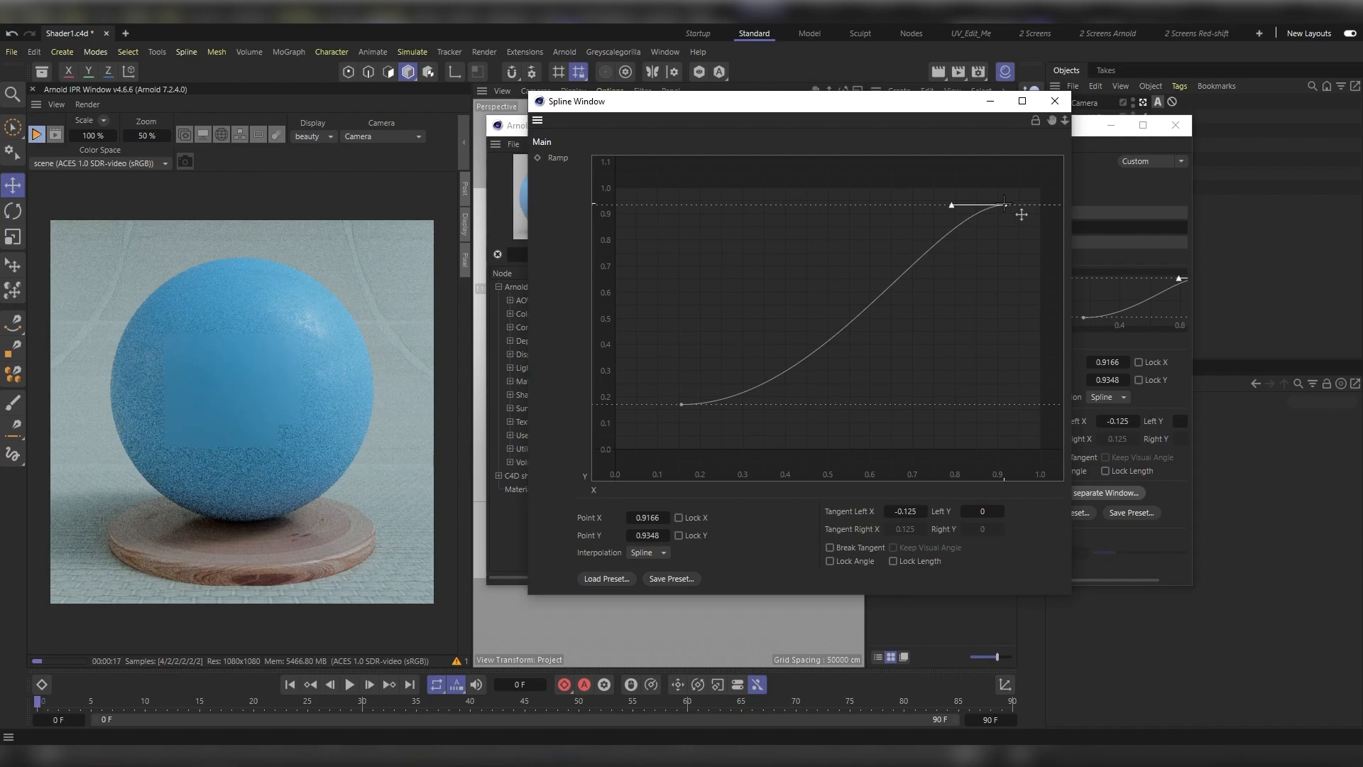
left_click_drag(682, 404, 684, 448)
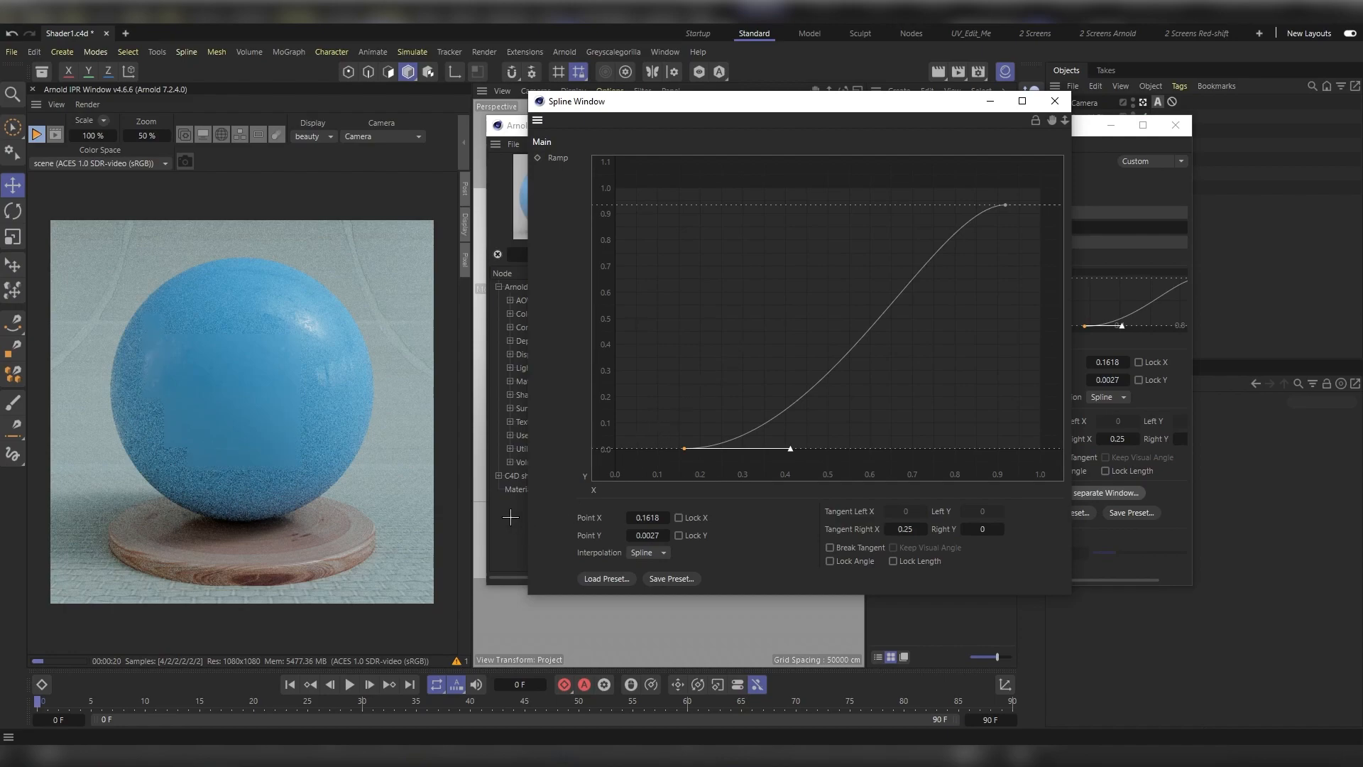
left_click(510, 516)
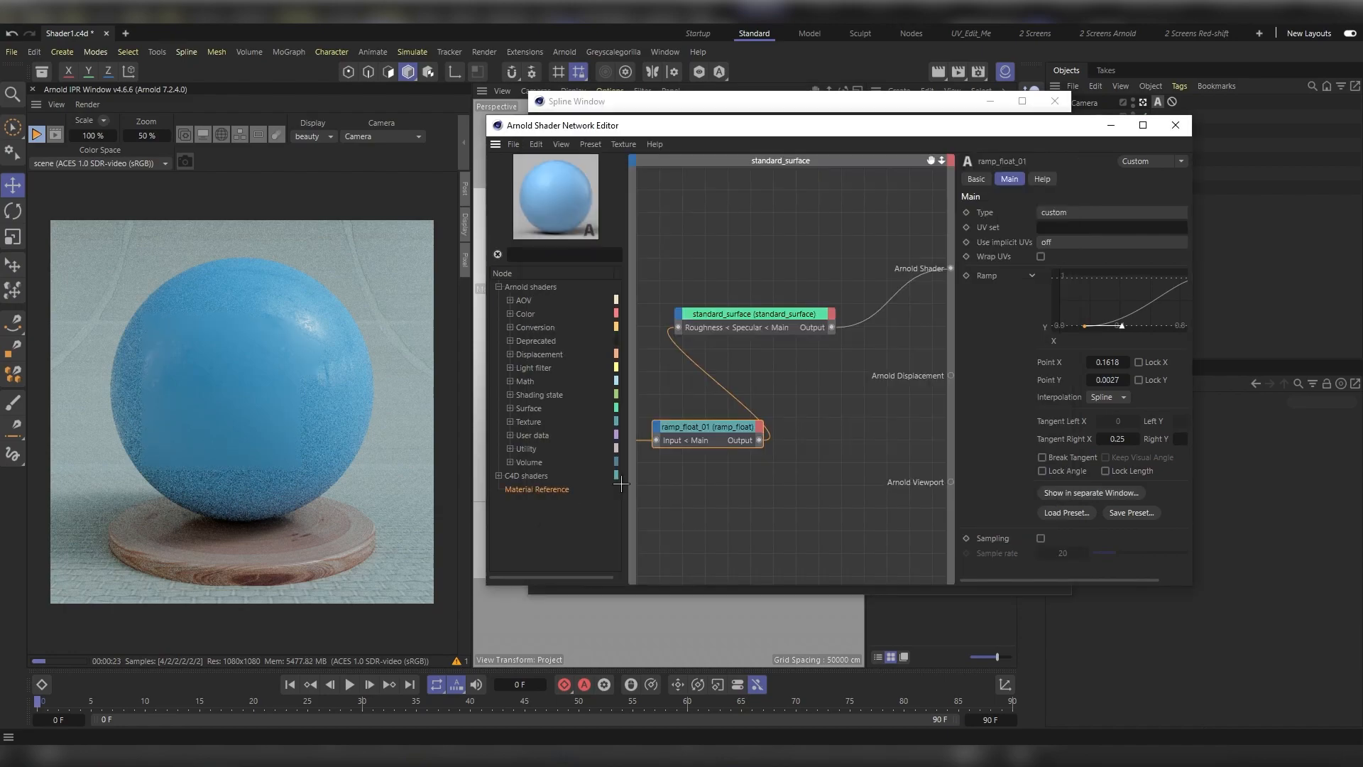
- Preview the ramp_float output through the Arnold Shader and lower its curve's end point to about X 0.95, Y 0.37
mouse_move(743, 483)
left_mouse_down()
mouse_move(683, 394)
mouse_move(735, 467)
left_mouse_up()
right_click(735, 467)
left_click(735, 468)
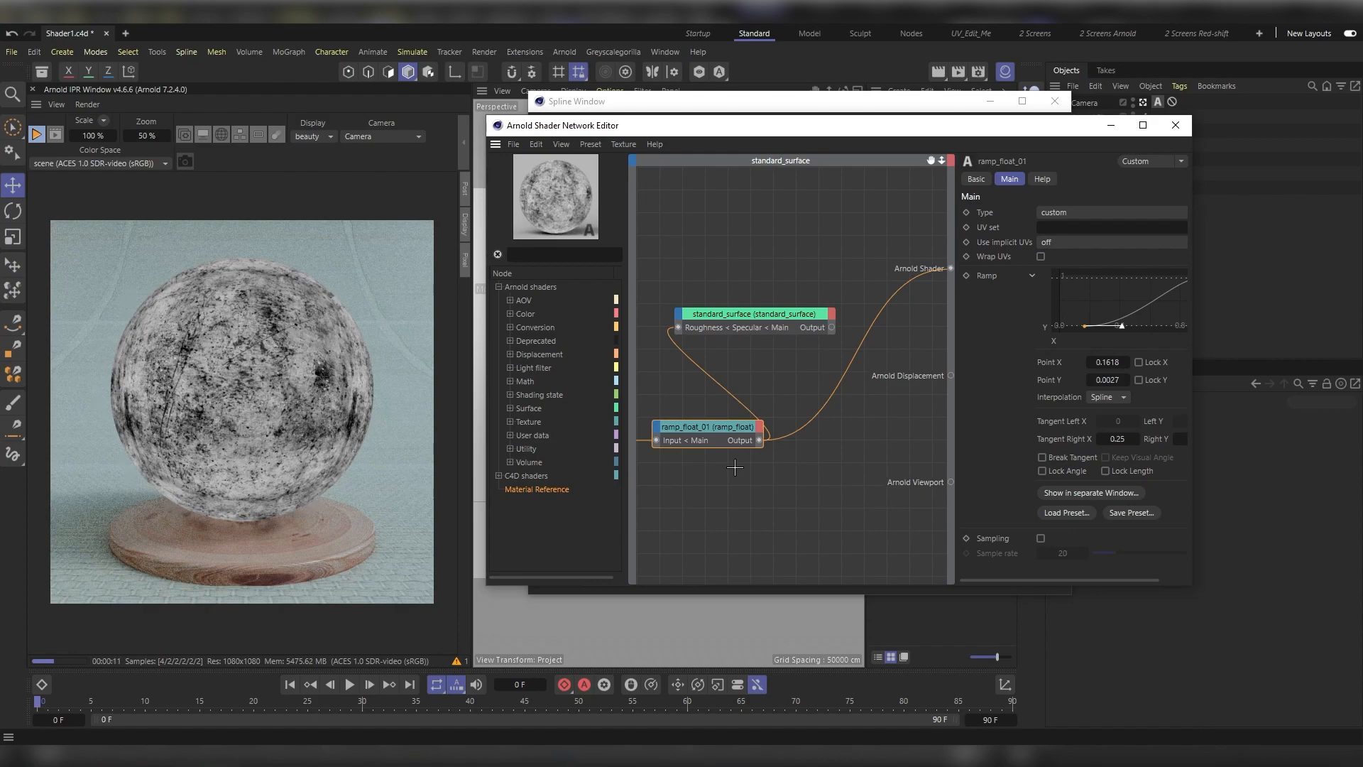
left_click(1099, 493)
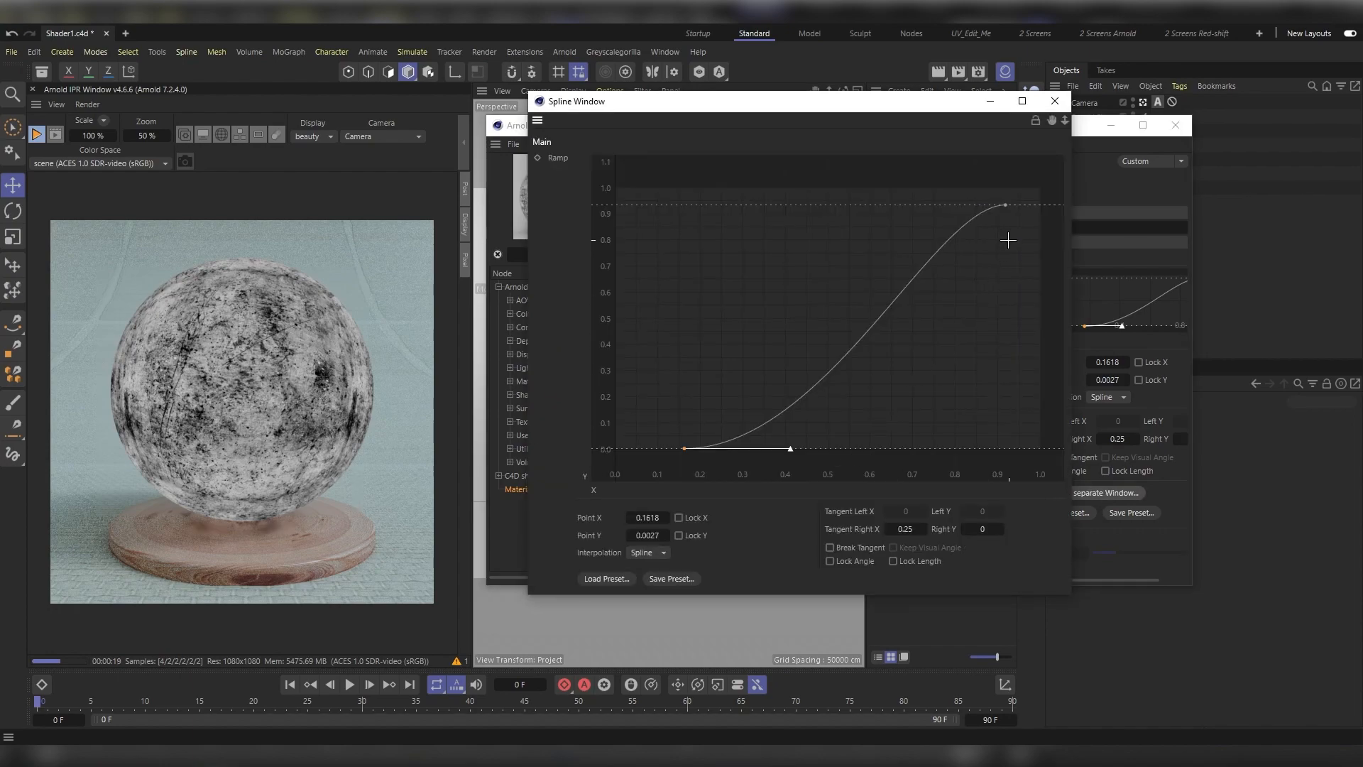
left_click_drag(1027, 213, 1038, 364)
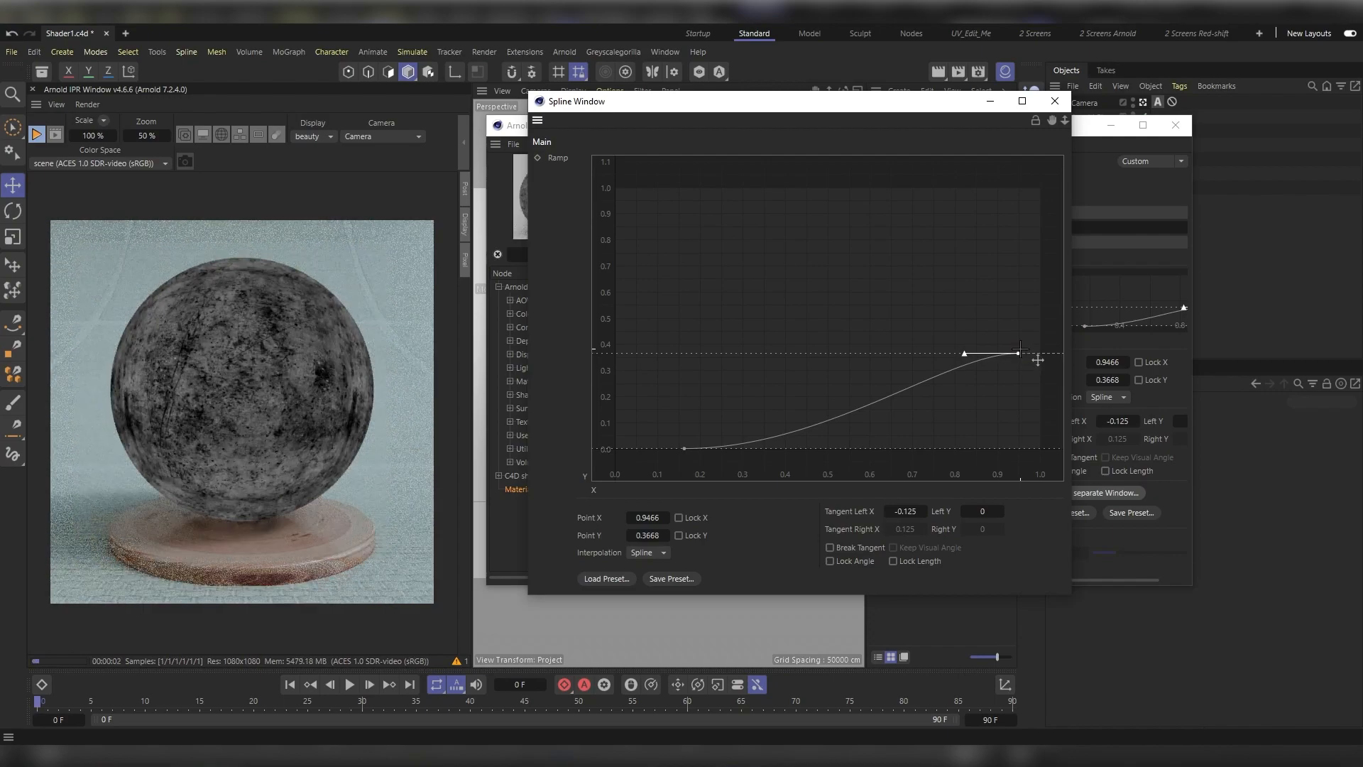
left_click(1128, 254)
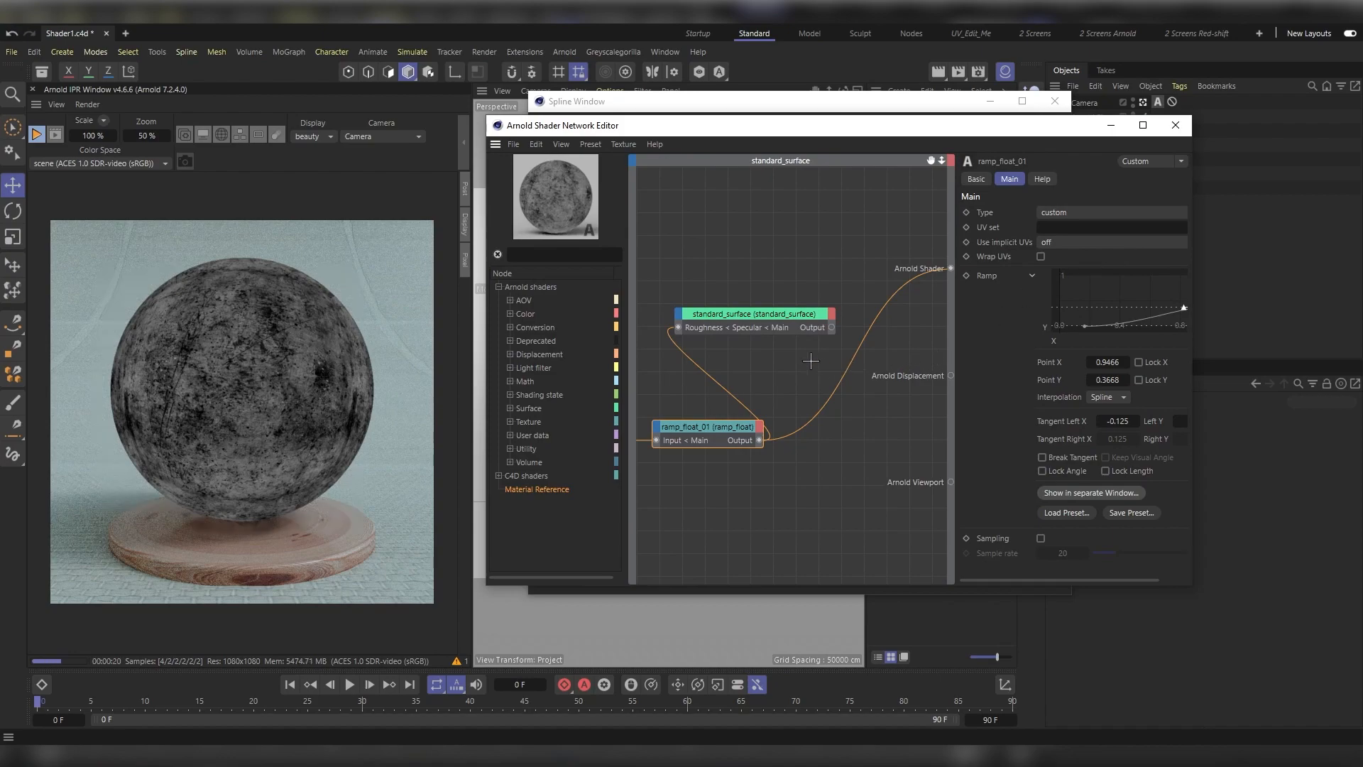
- Switch the Arnold Shader input from the ramp_float preview back to the standard_surface output
left_click(780, 314)
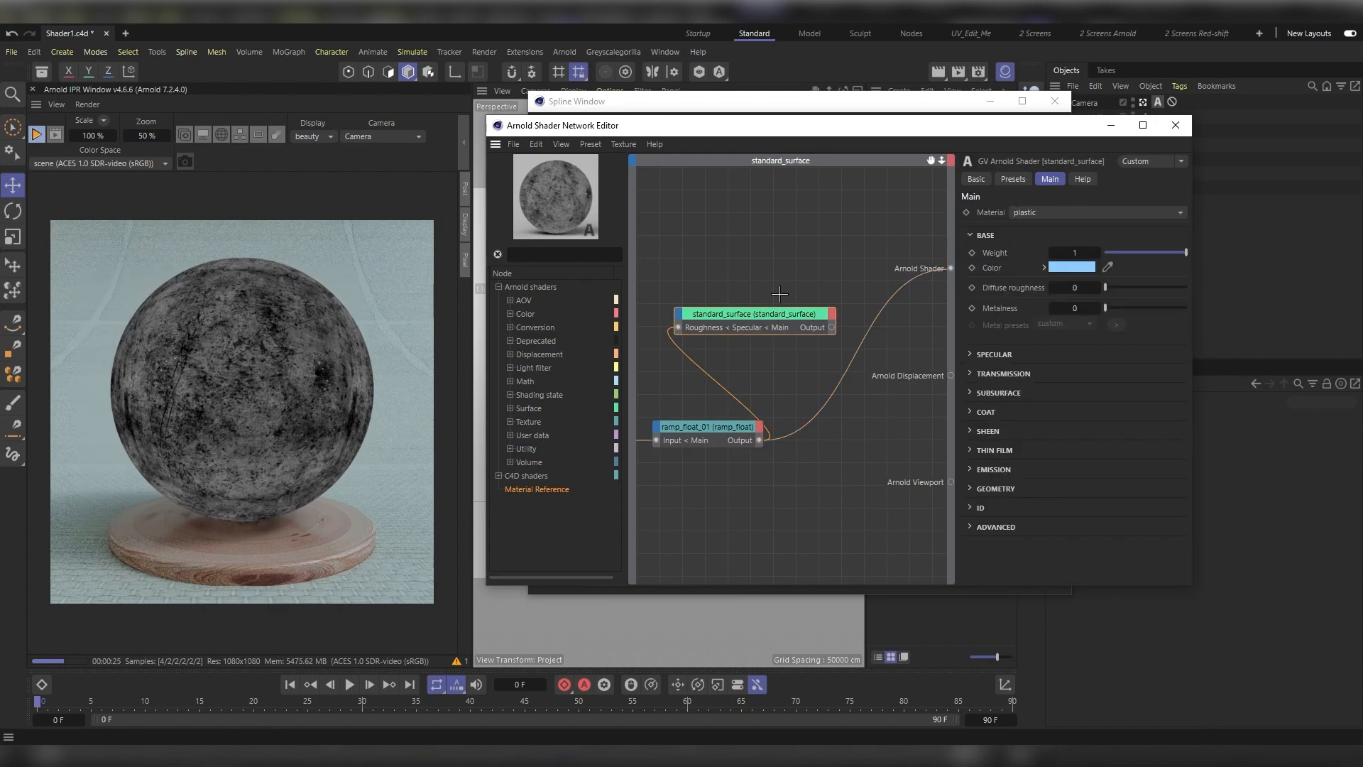
right_click(779, 311)
left_click(809, 330)
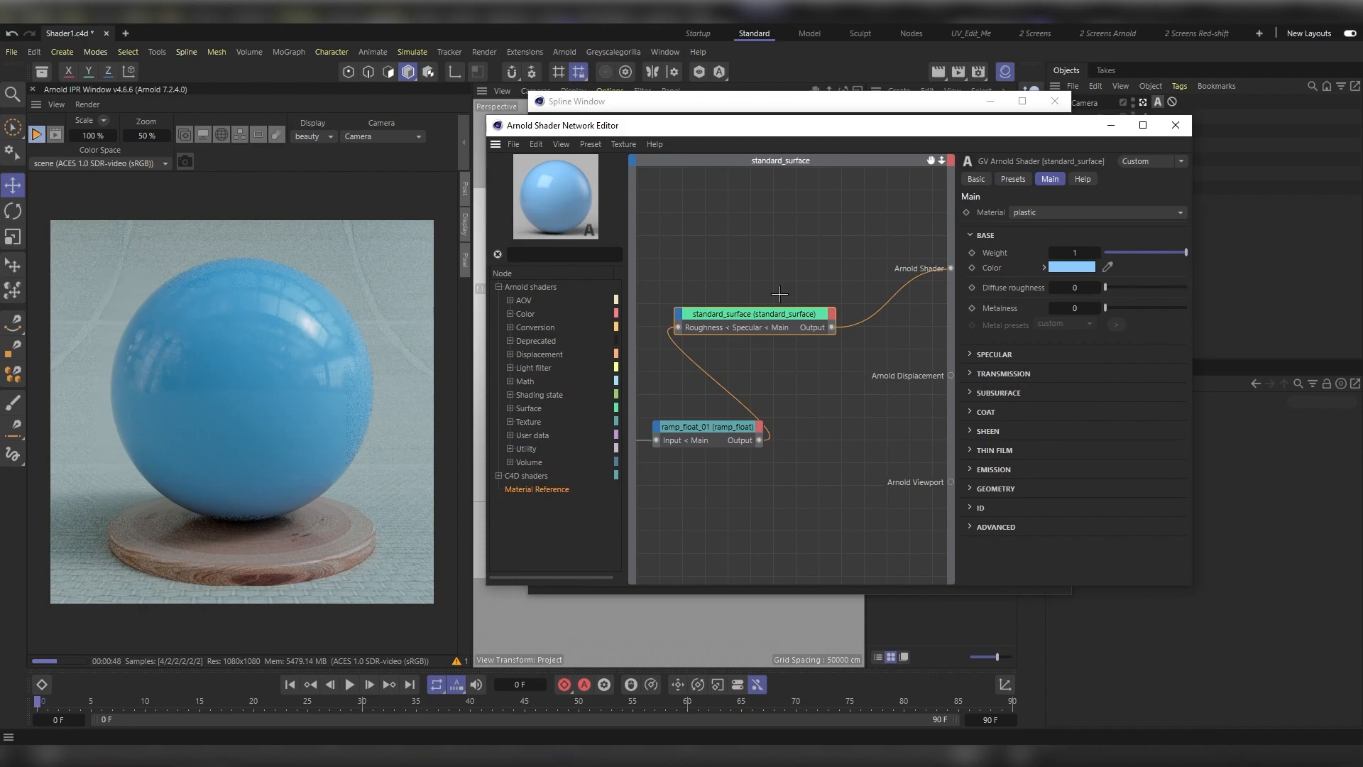
- Add a bump2d node to the shader network below the ramp_float node
middle_click_drag(779, 294, 858, 181)
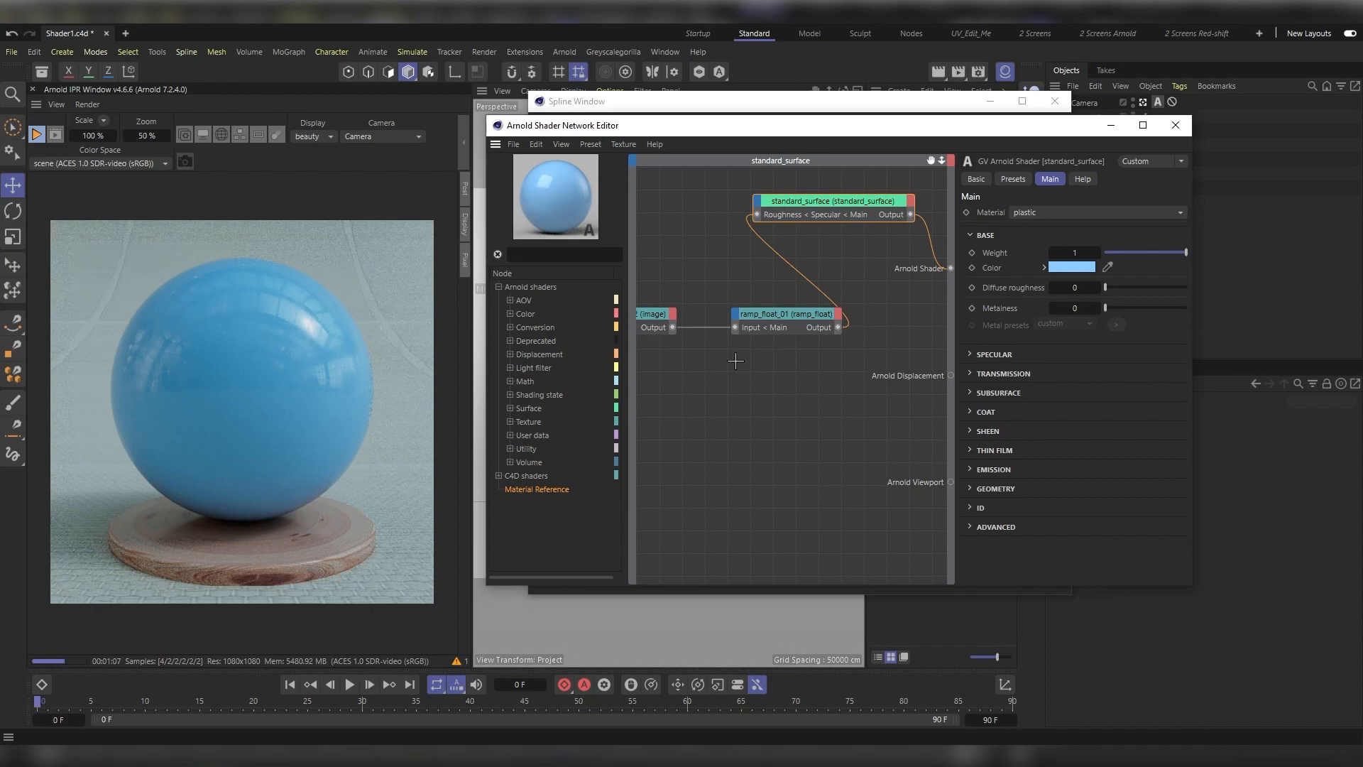
left_click(767, 373)
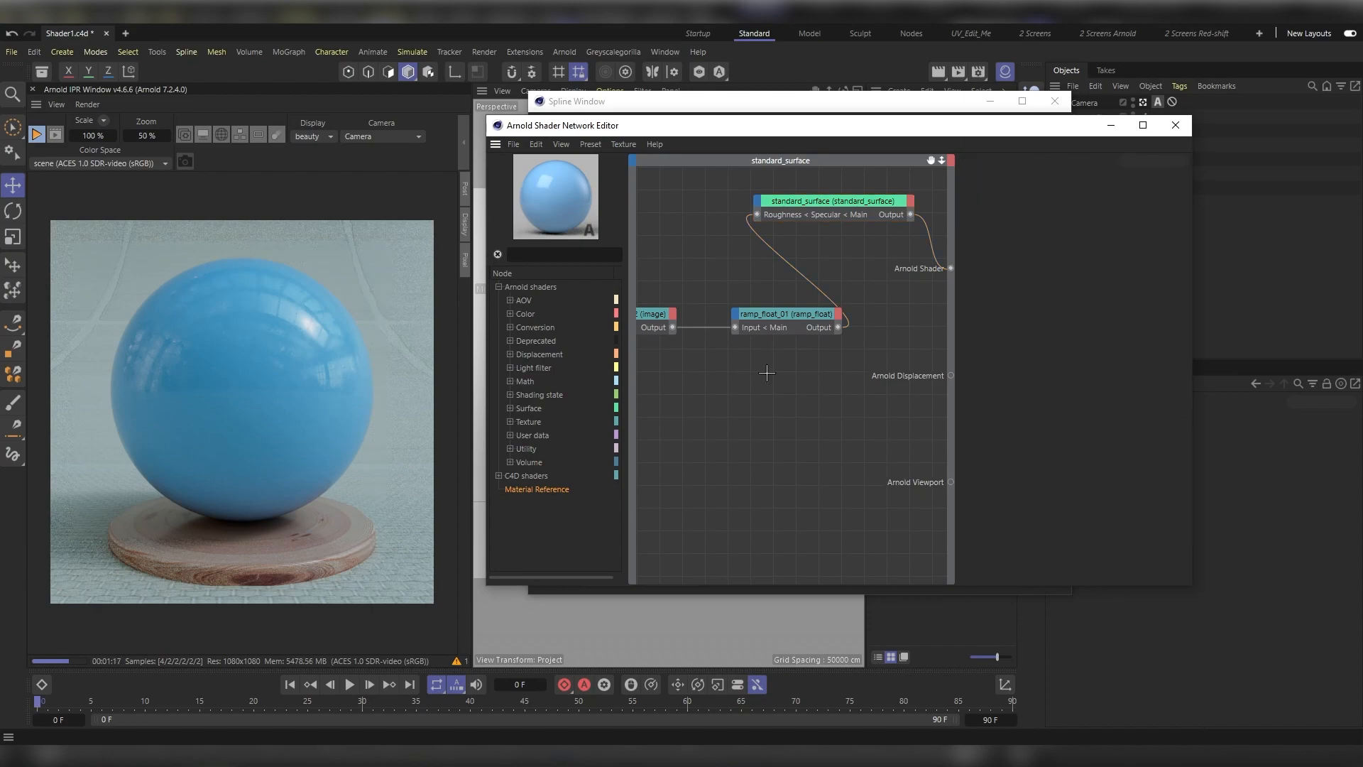
key("Tab")
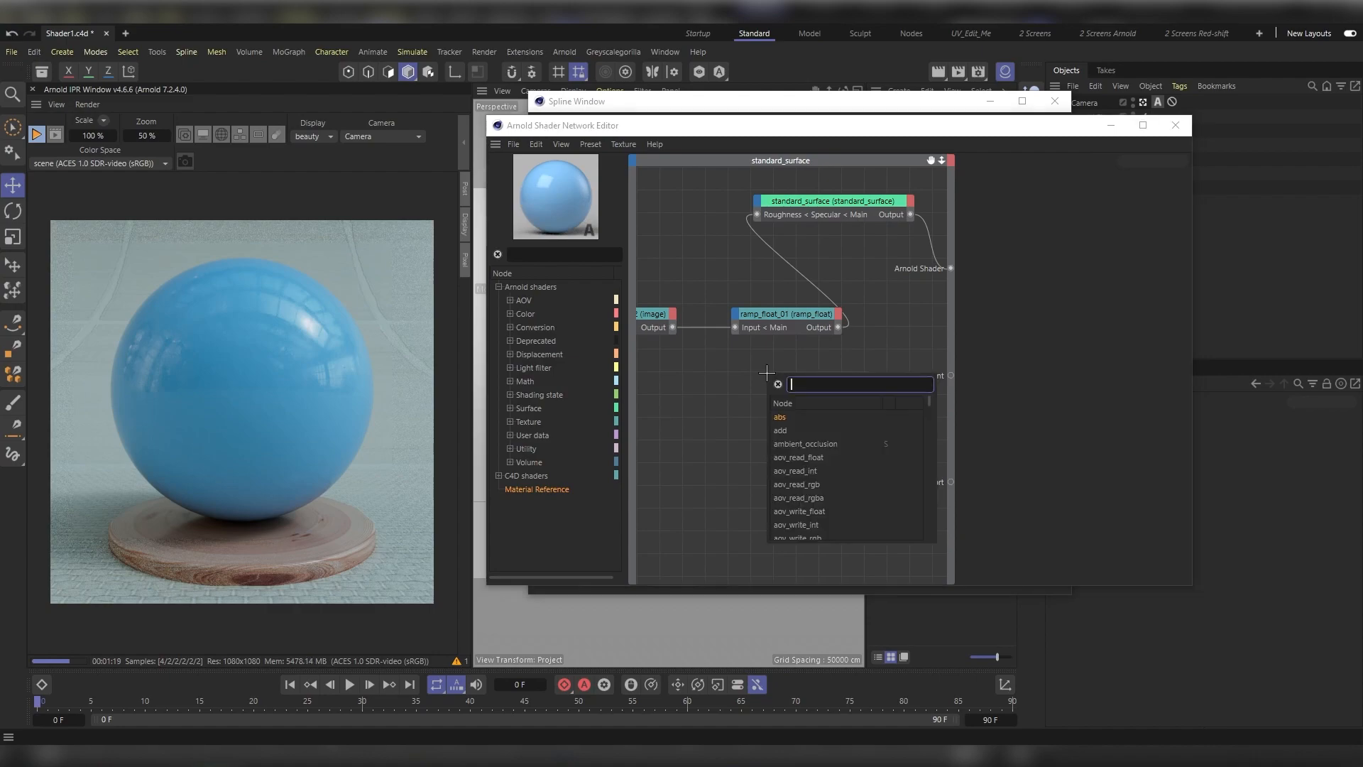
type("bump")
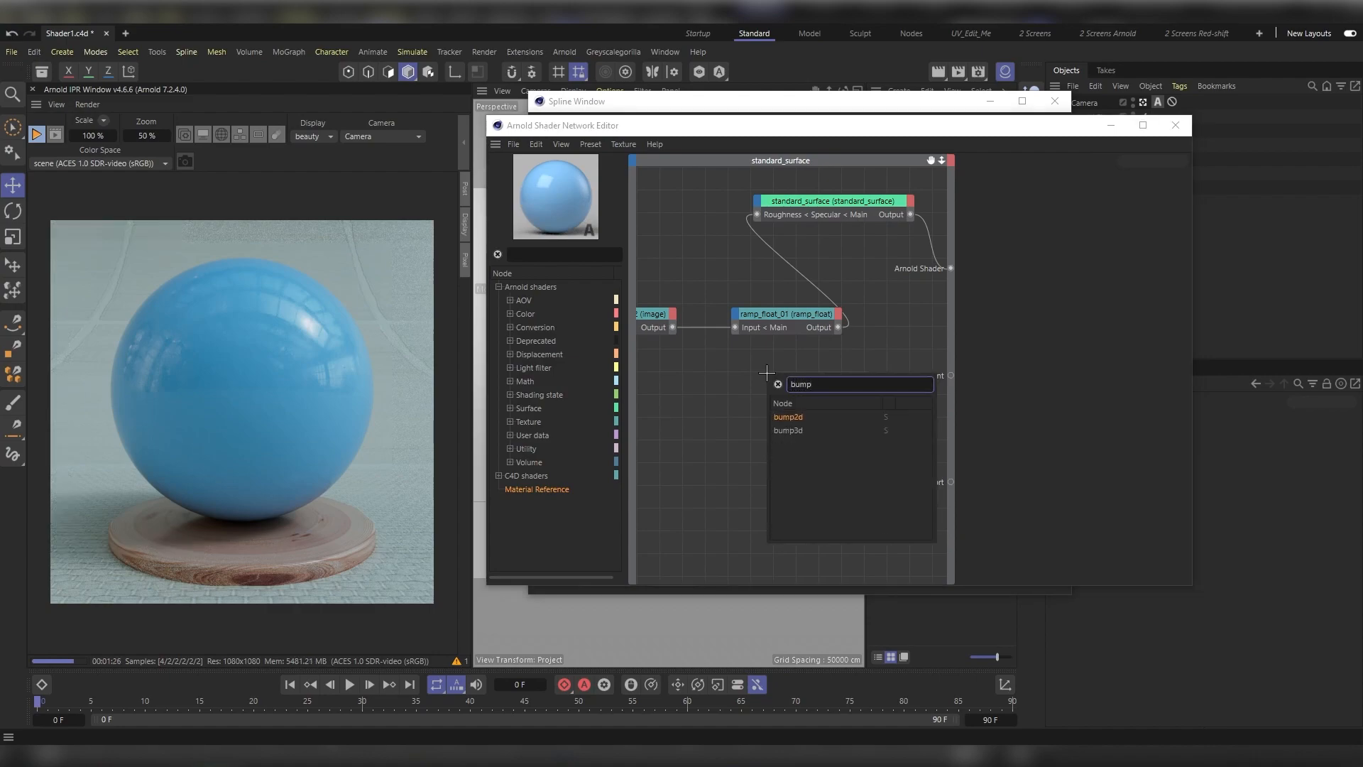
double_click(789, 417)
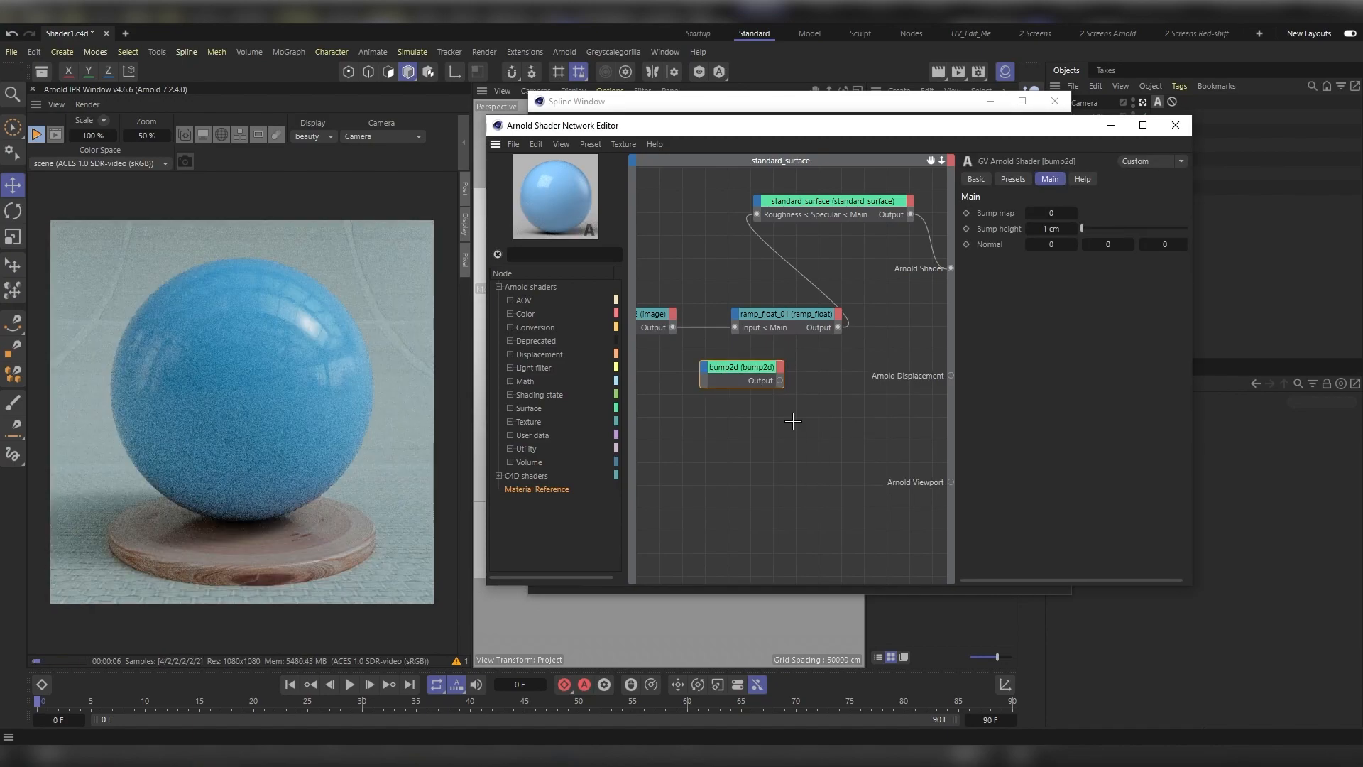
- Wire bump2d between the ramp_float output (as Bump map) and the standard_surface Geometry Normal, with a bump height of 0.1 cm
left_click_drag(838, 328, 785, 384)
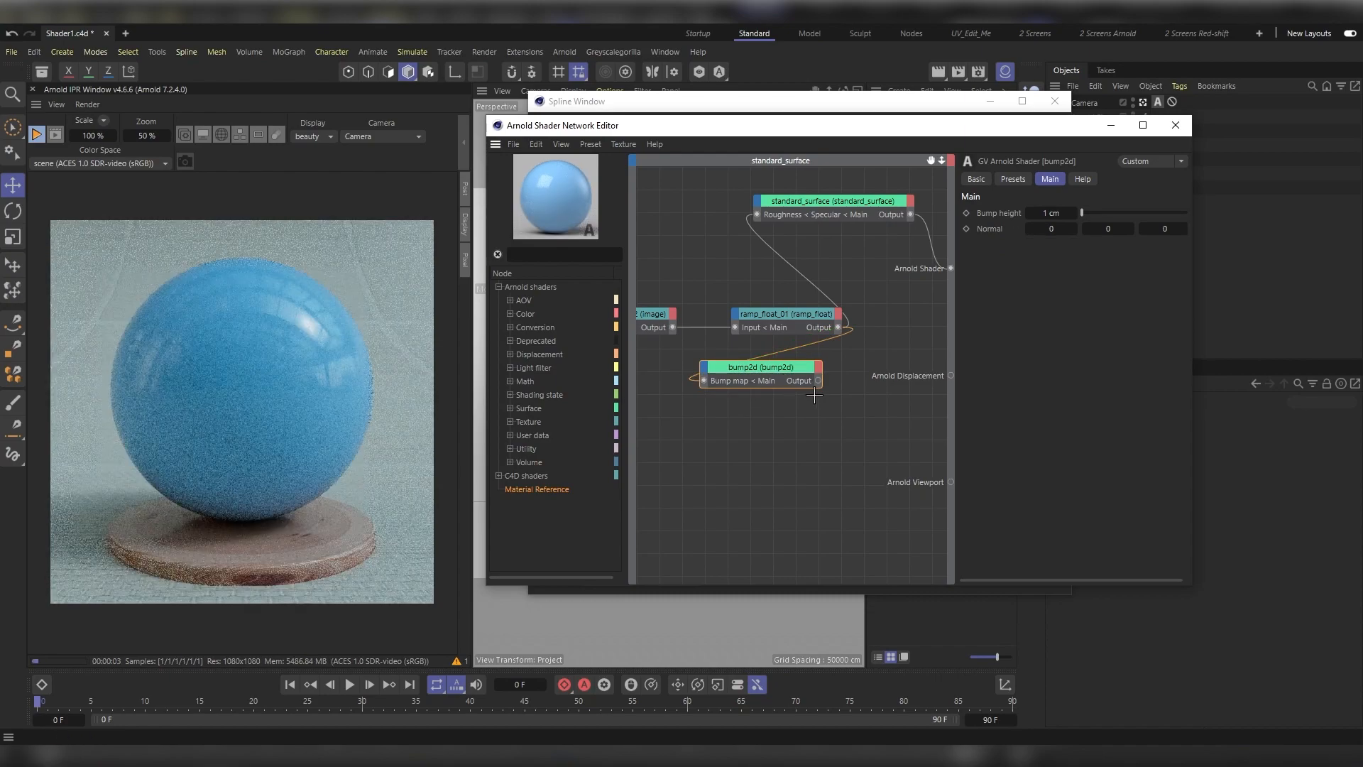
left_click_drag(818, 381, 885, 363)
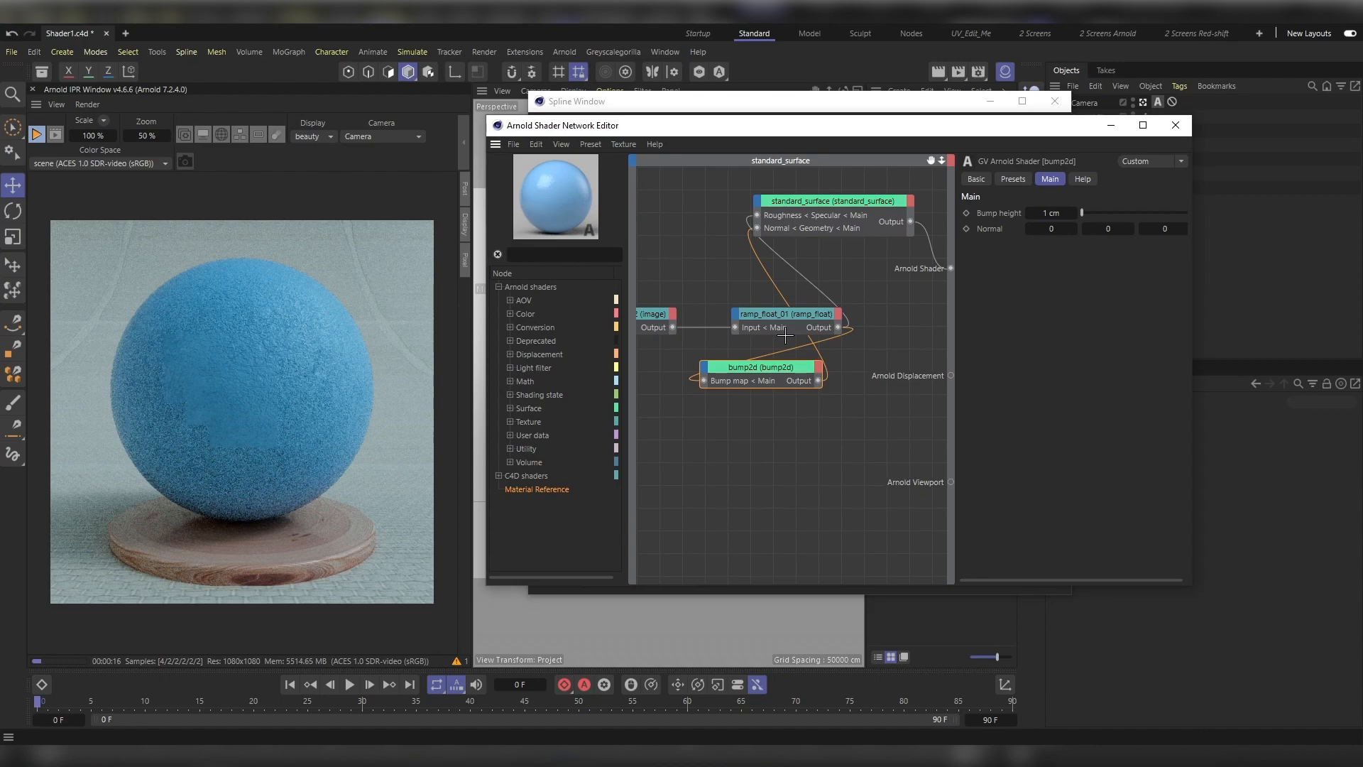
left_click_drag(1051, 213, 1050, 211)
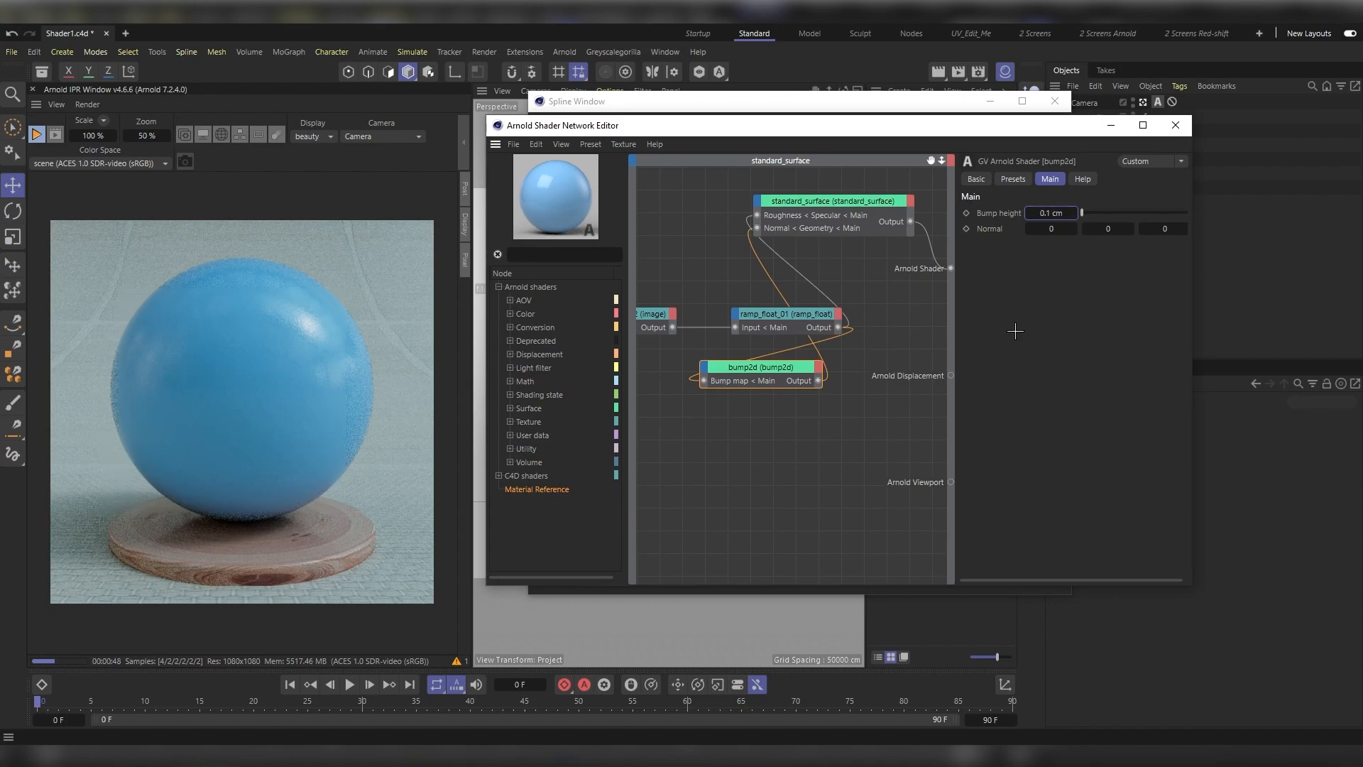
- Add an Arnold noise node below bump2d and preview its output through the Arnold Shader
left_click(780, 473)
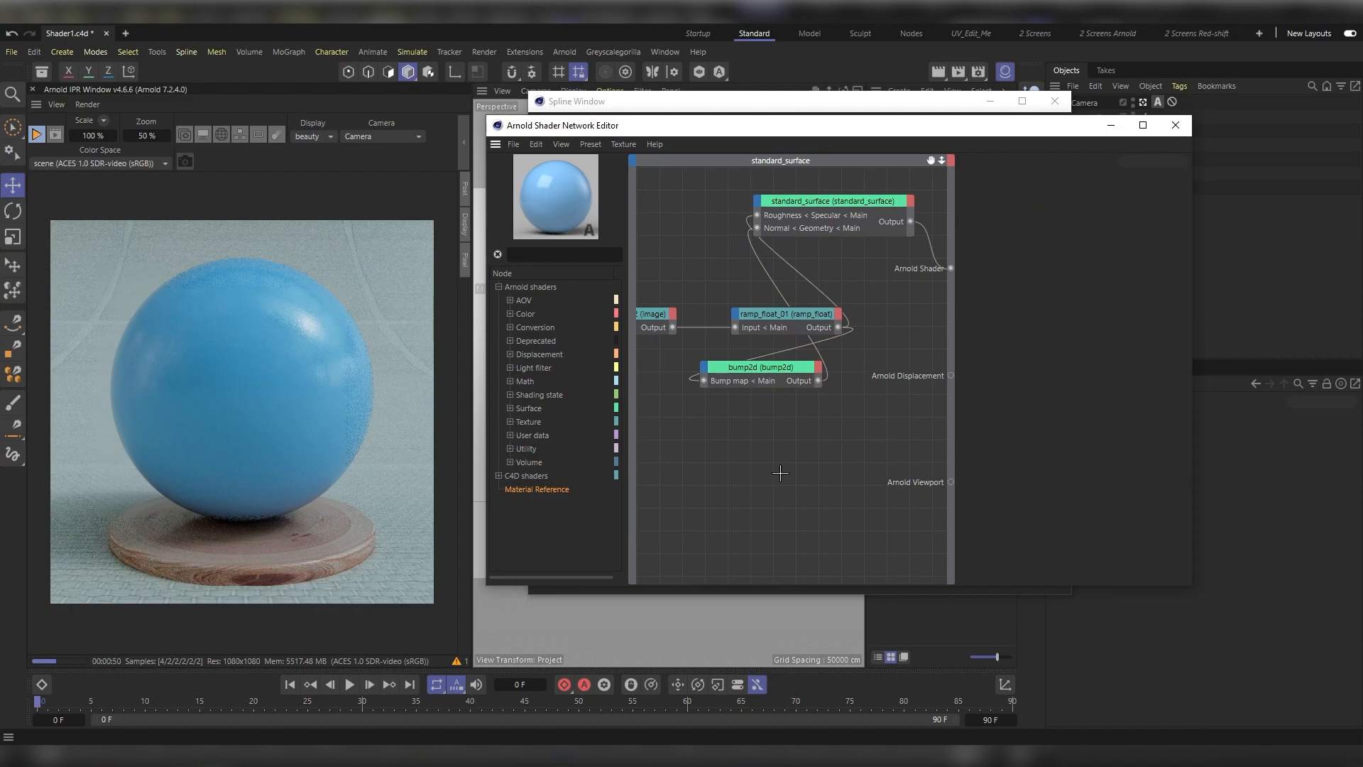
key("Tab")
type("noise")
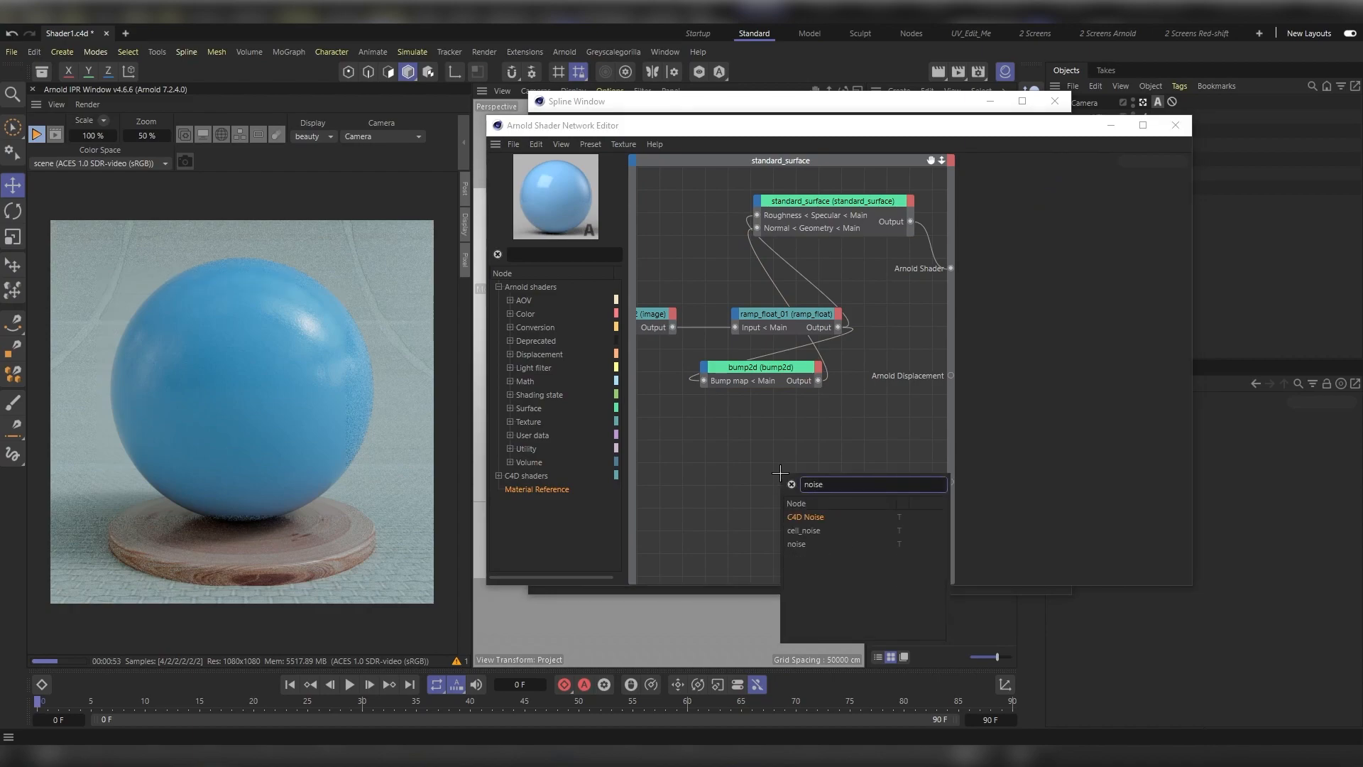
left_click(796, 544)
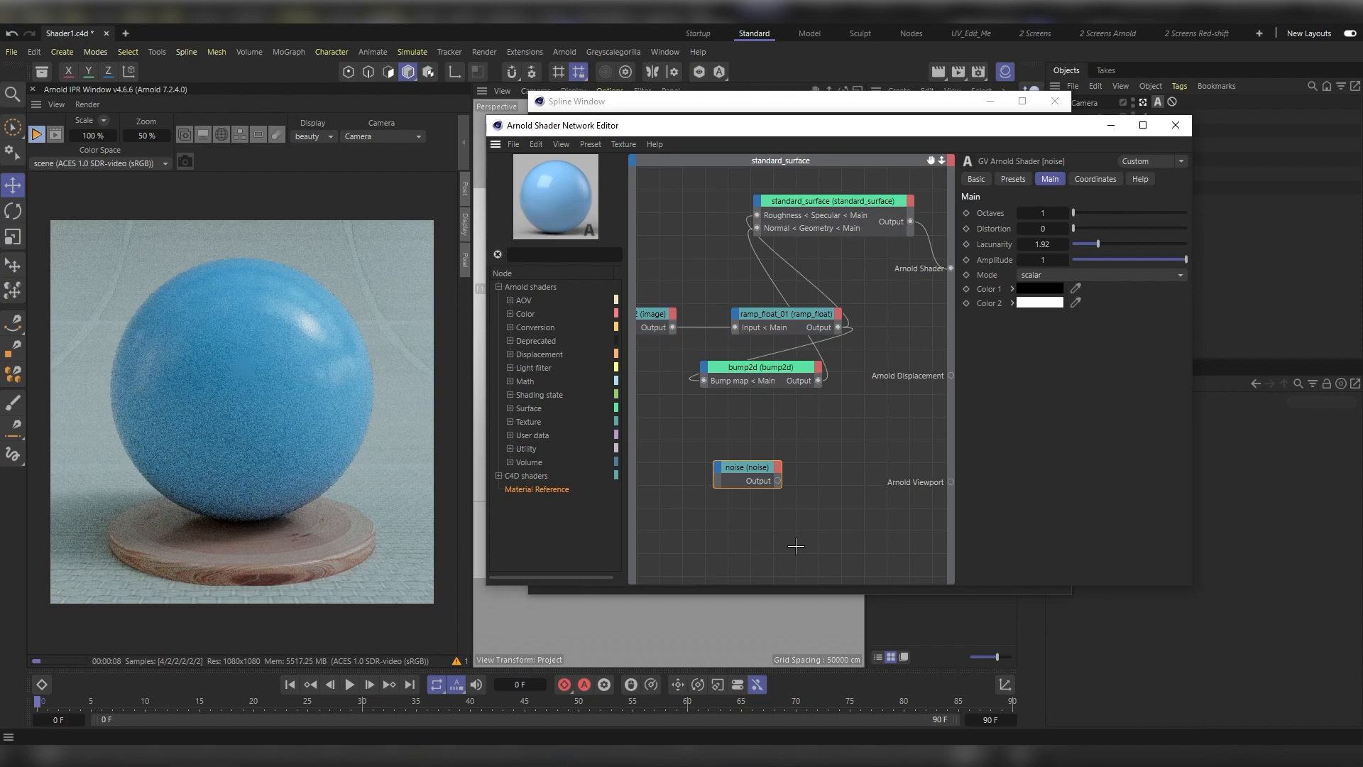
right_click(796, 546)
left_click(823, 562)
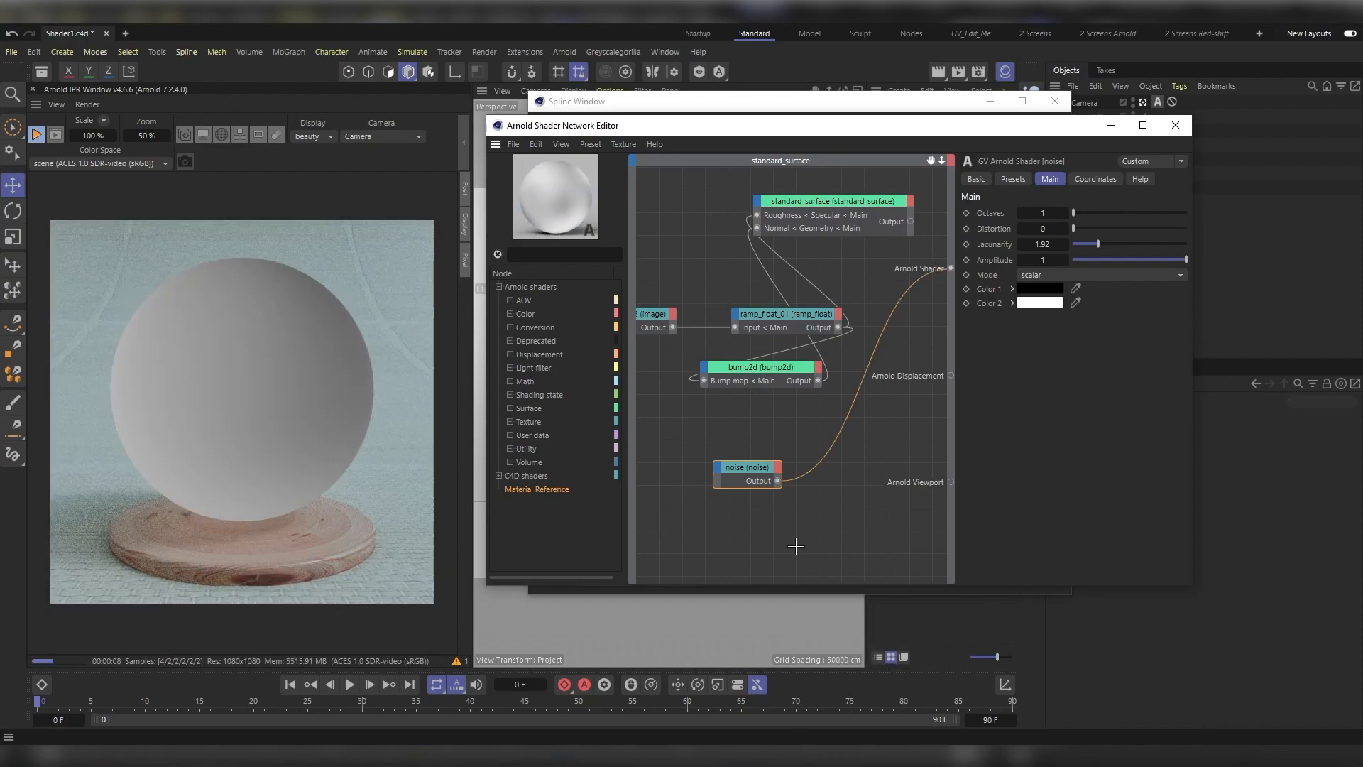
- Set the noise node's uniform coordinate scale to 15
left_click(1096, 179)
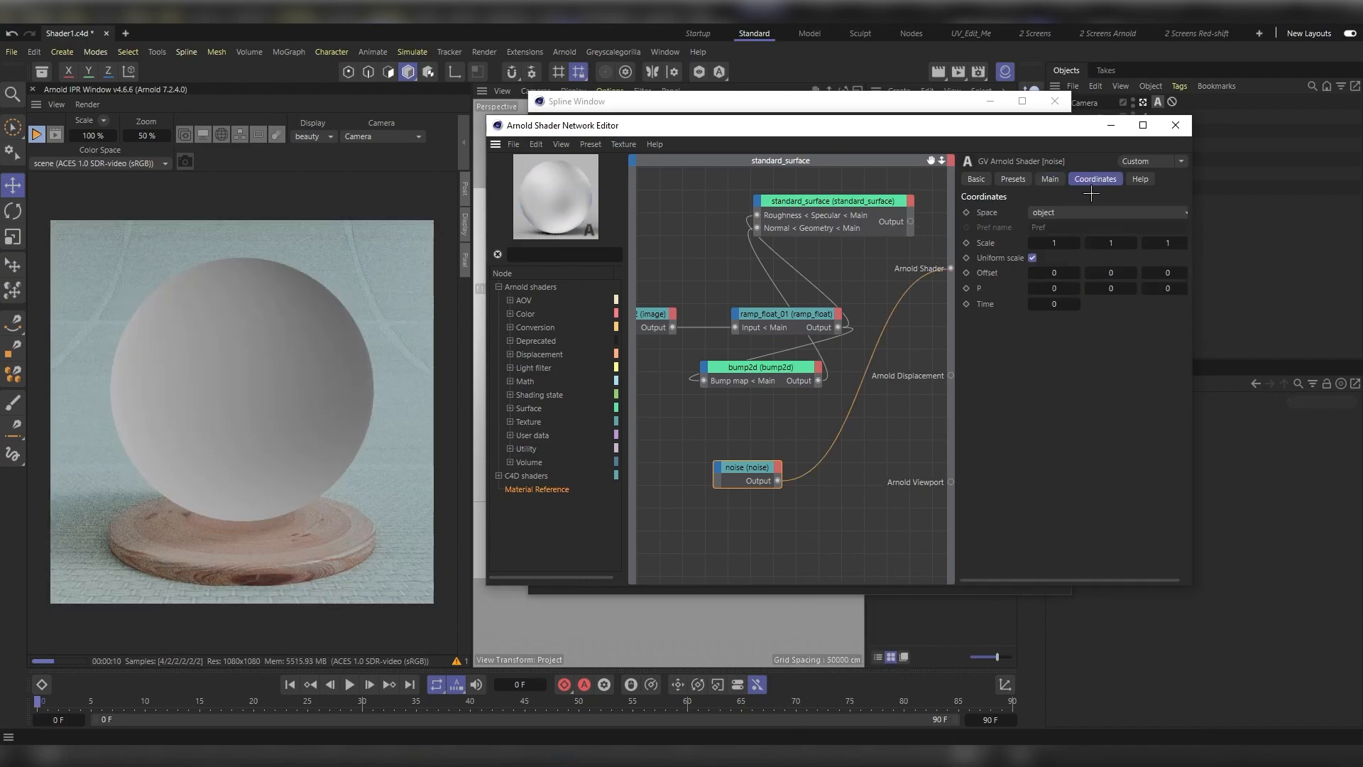
left_click(1058, 243)
type("15")
key("Return")
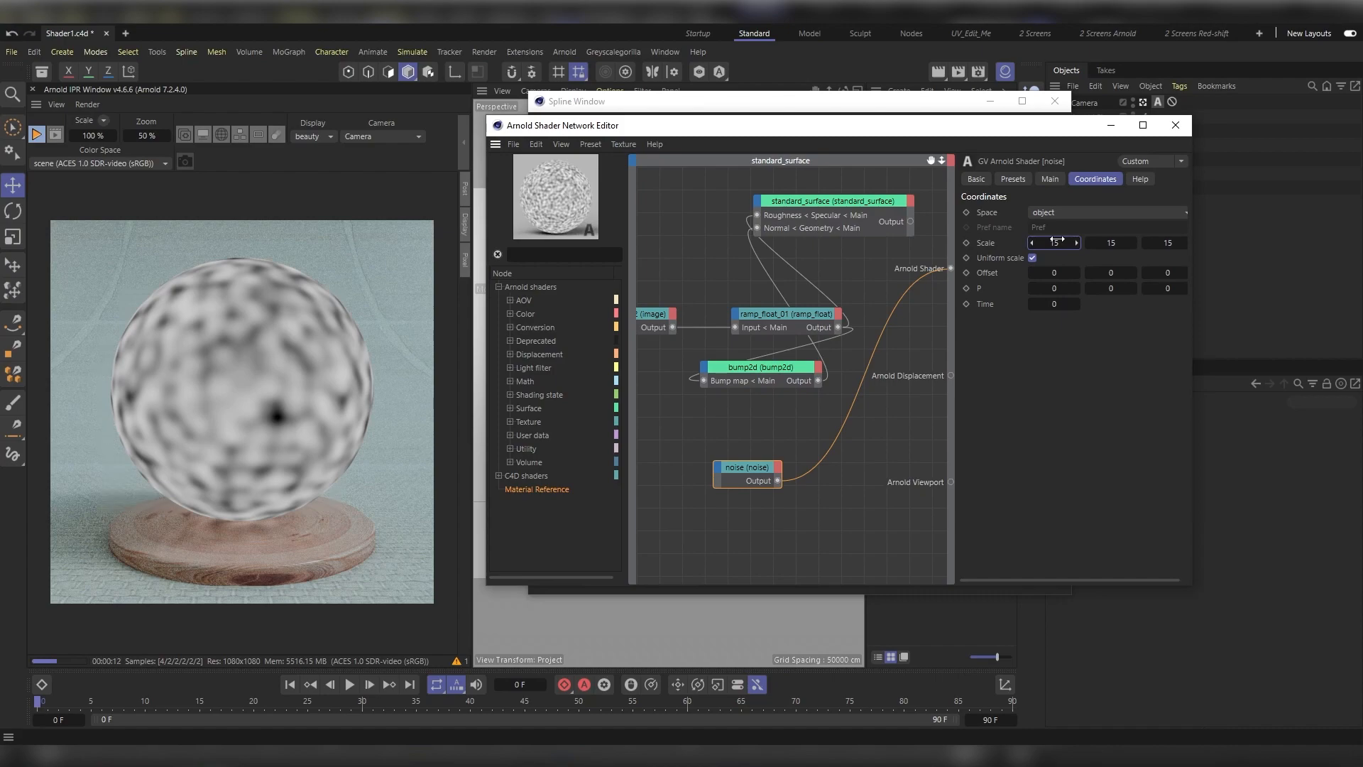
- Insert a second bump2d node after the noise, using the noise output as its Bump map
key("Tab")
type("bump")
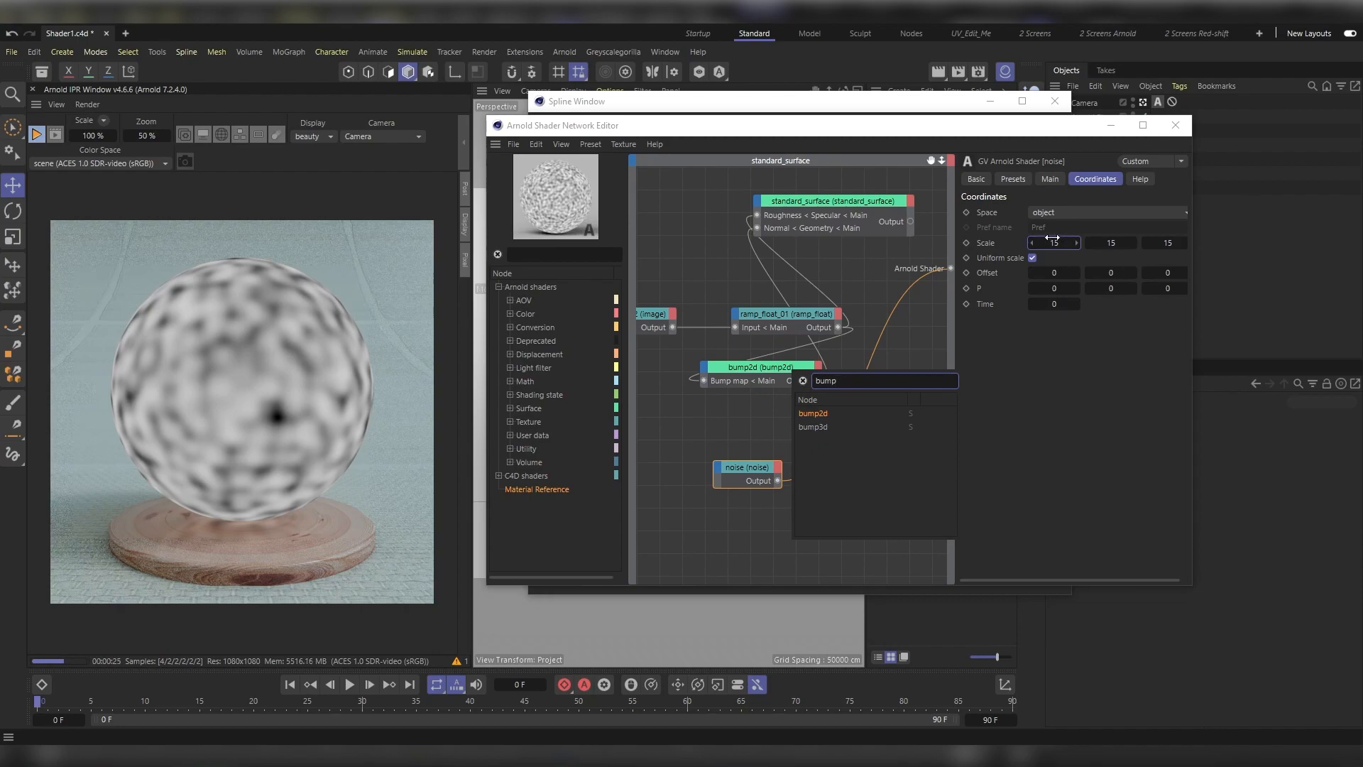
left_click(813, 412)
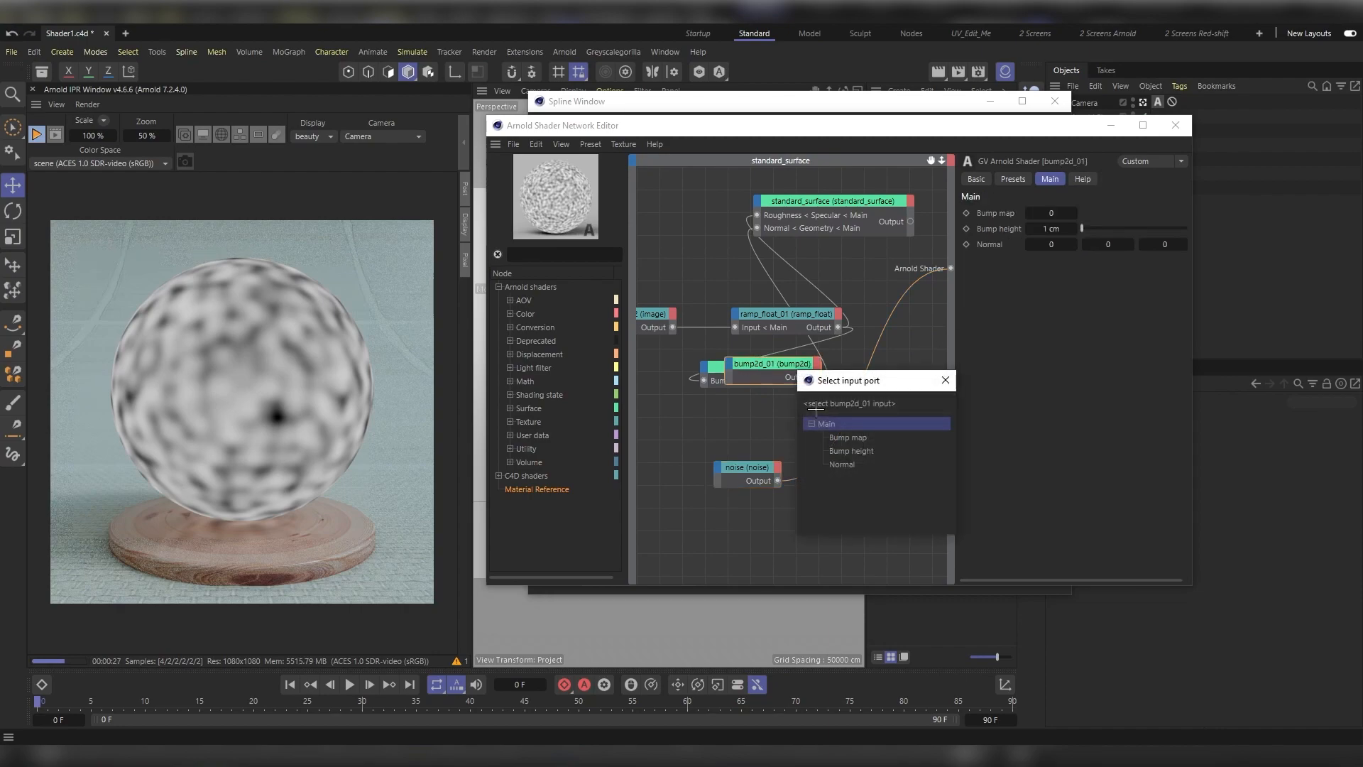
left_click(849, 437)
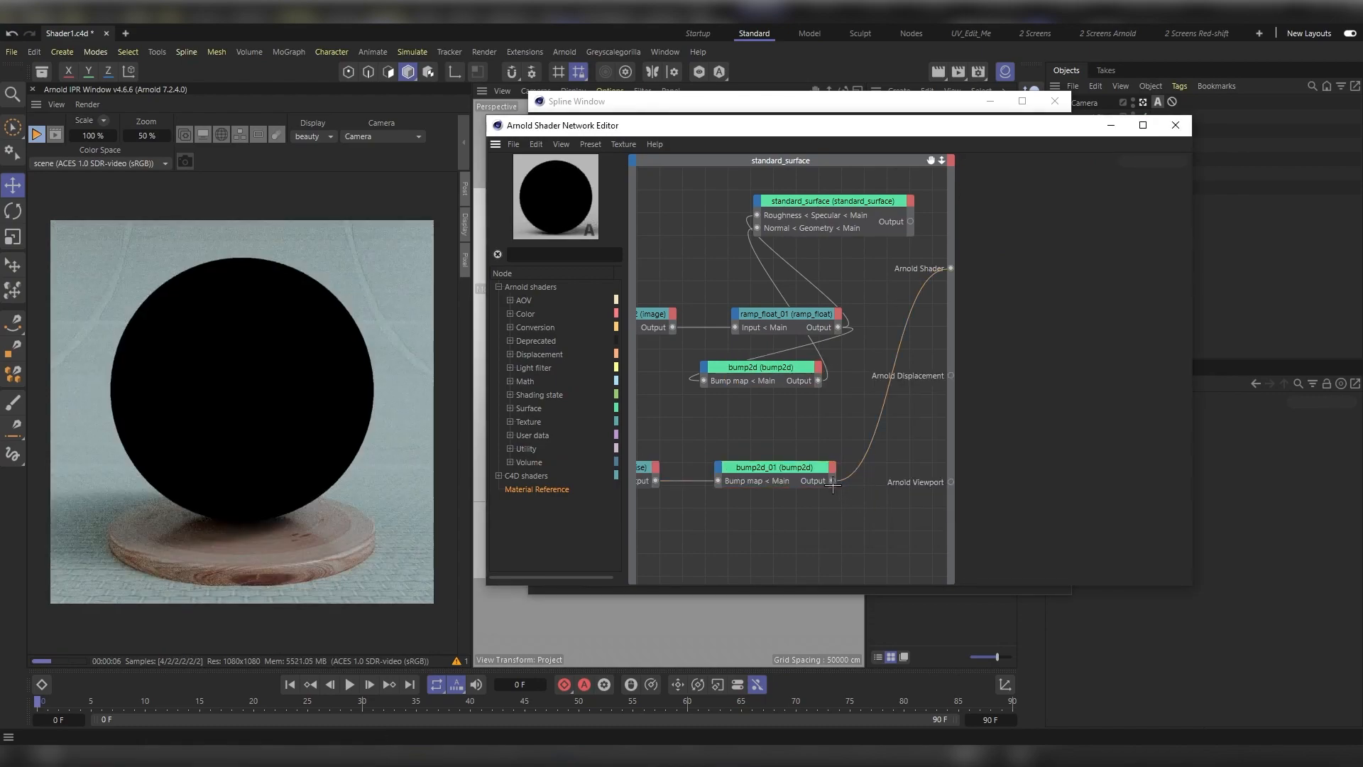
- Connect the noise-driven bump2d output to the first bump2d's Normal input and select the standard_surface node
left_click_drag(832, 481, 703, 366)
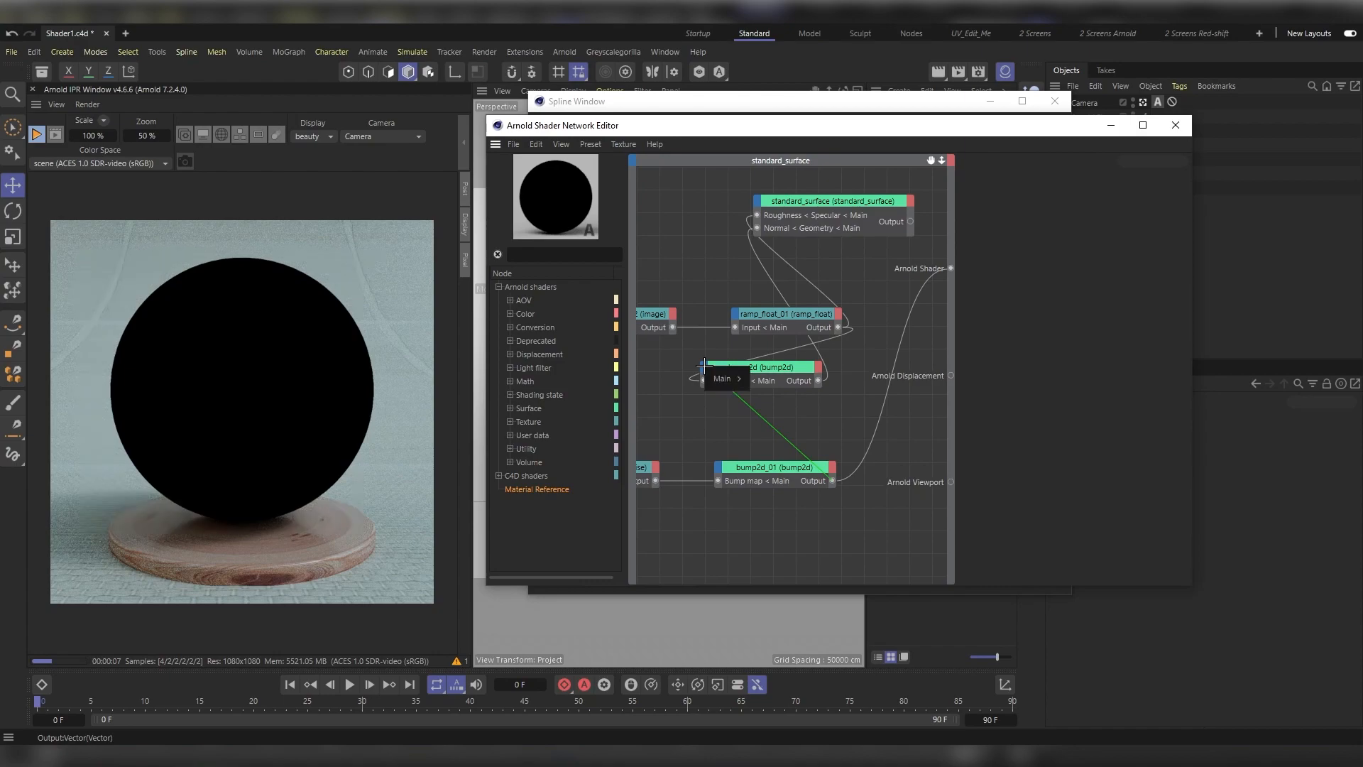
mouse_move(722, 379)
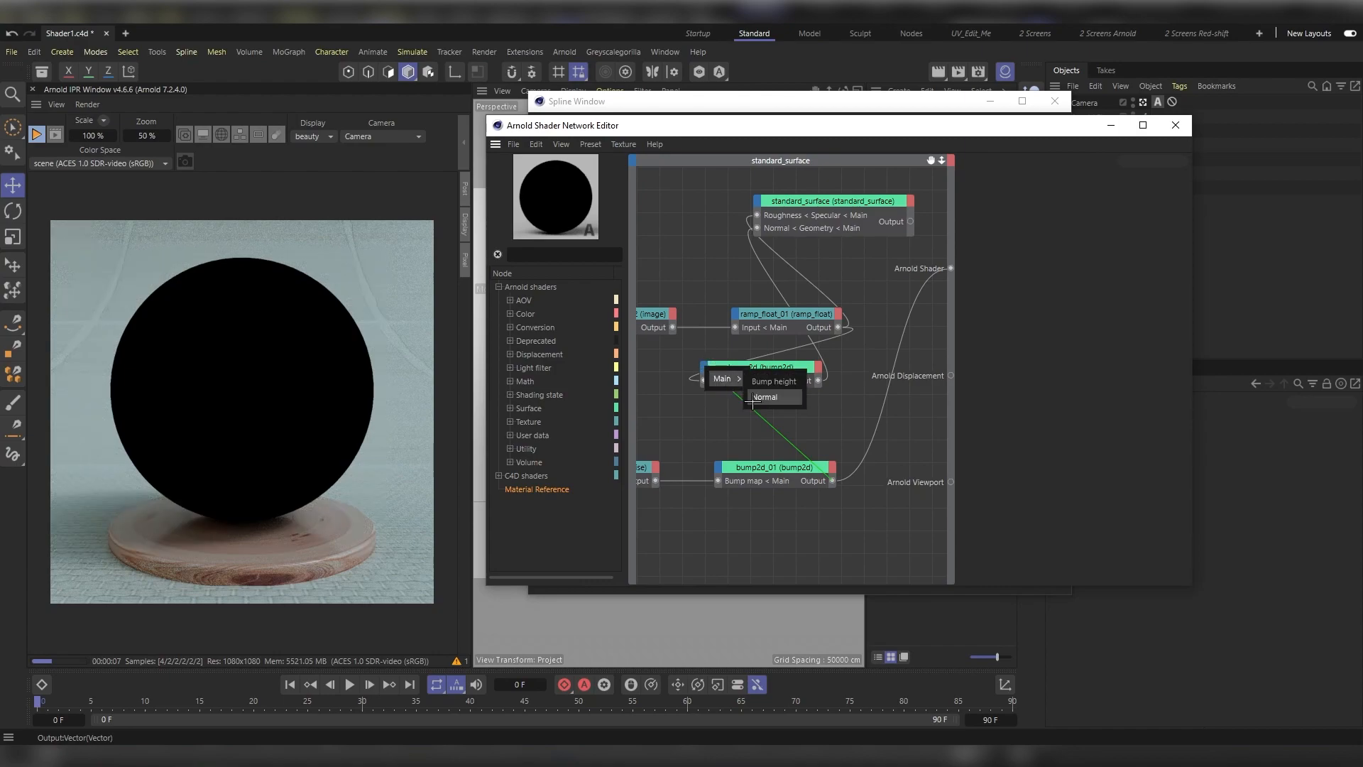
left_click(754, 398)
left_click_drag(859, 266, 790, 172)
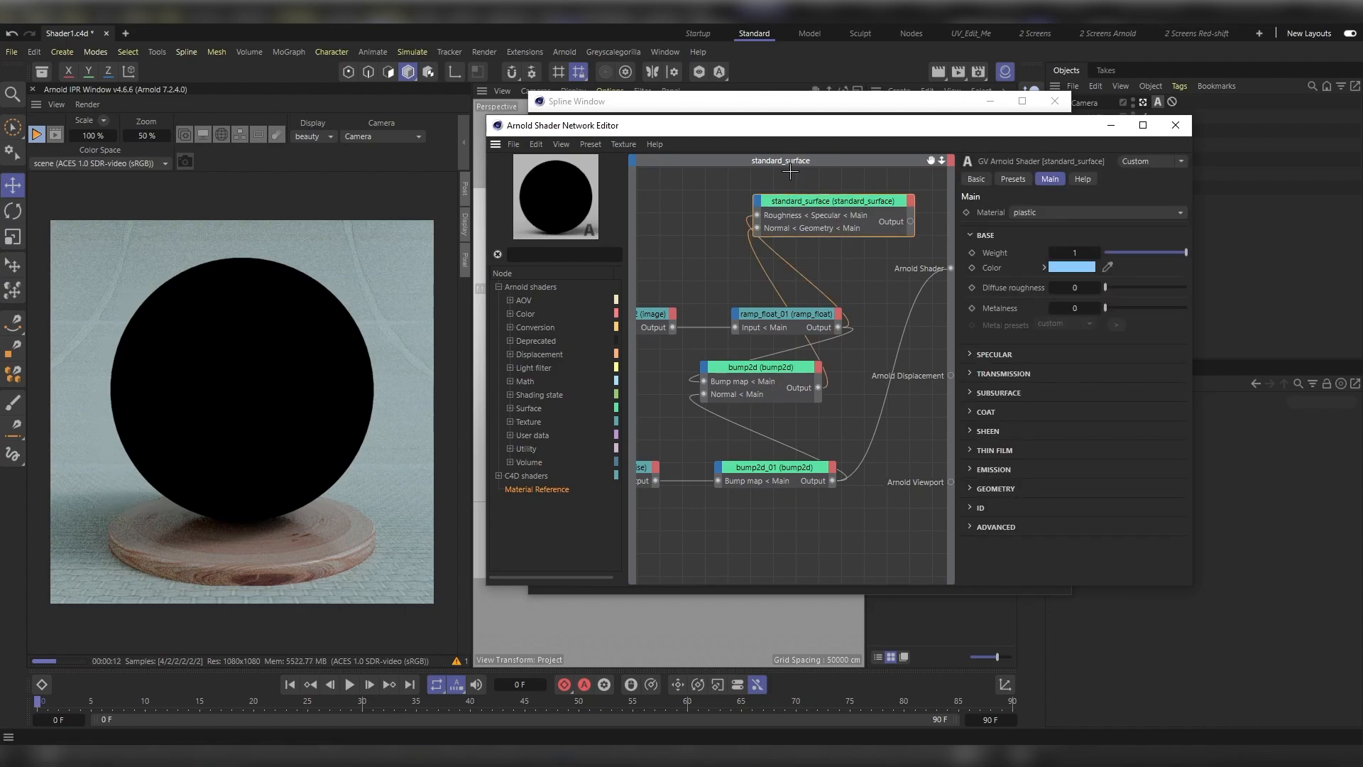
- Output the standard_surface to the Arnold Shader and set the noise-driven bump2d's bump height to 0.2 cm
key("a")
key("1")
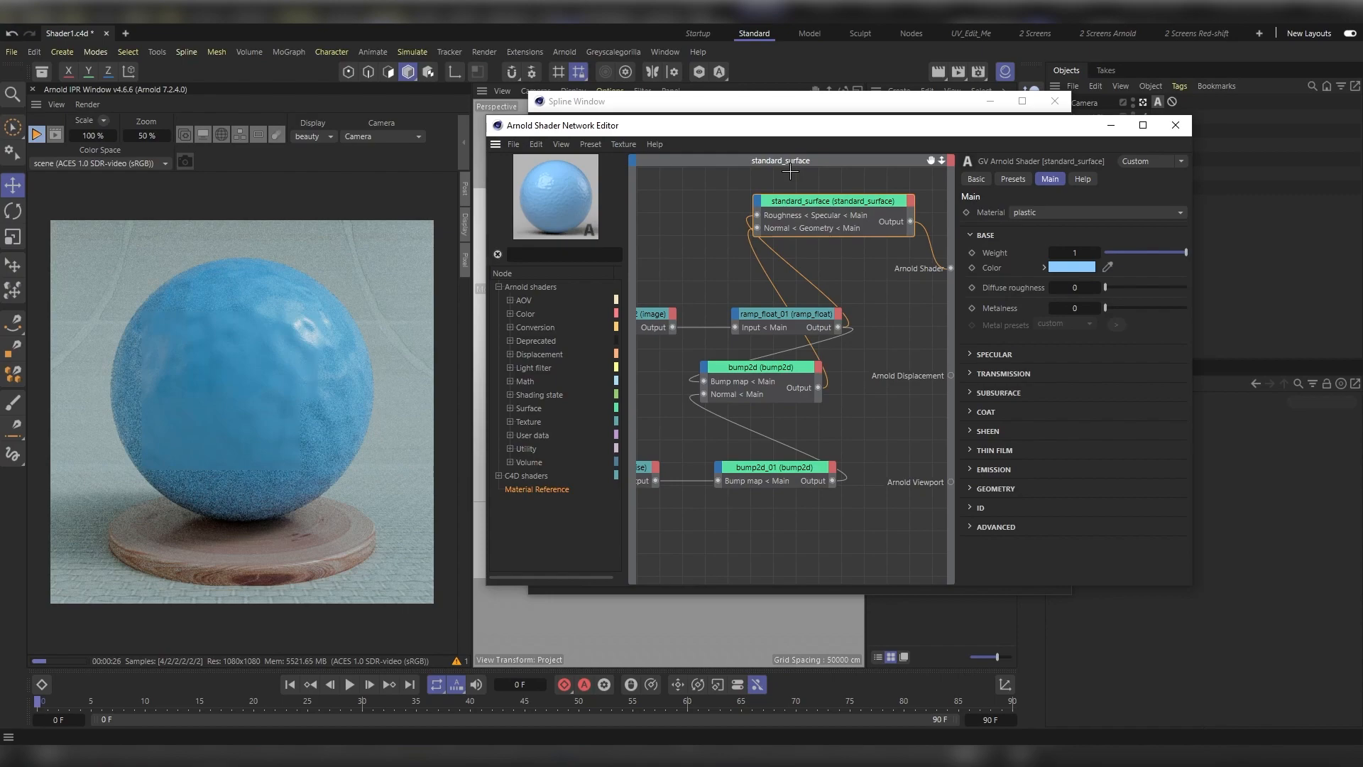
left_click(785, 471)
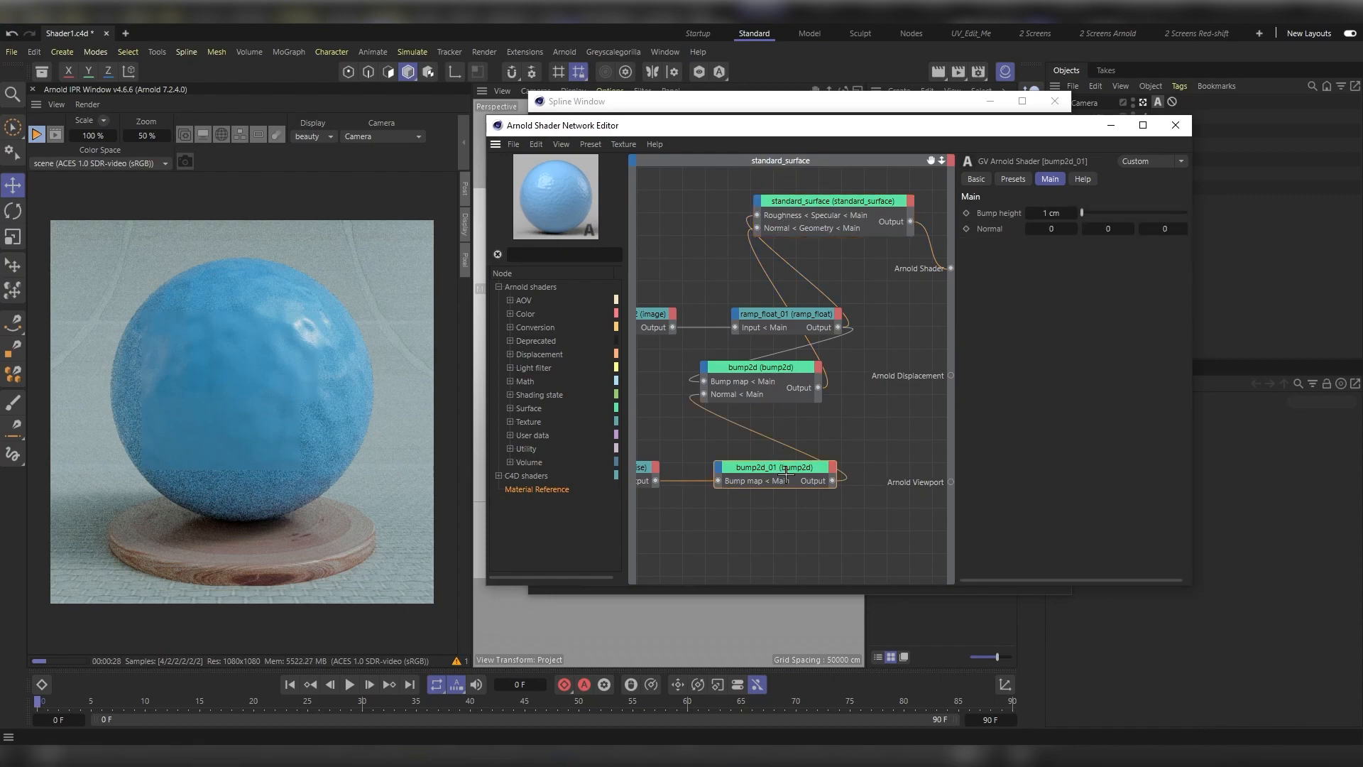
left_click(1045, 213)
type("0.05")
key("Return")
left_click(1044, 213)
type("0.5")
key("Return")
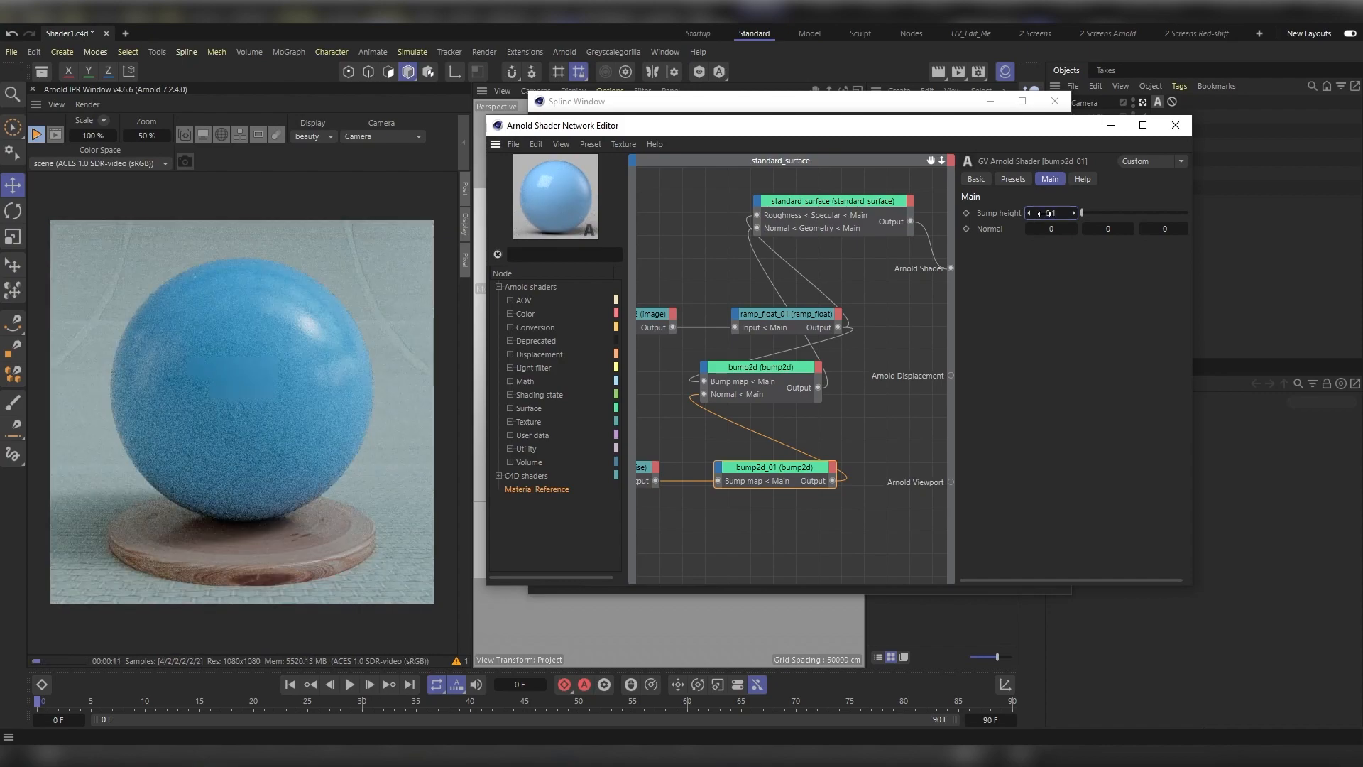
left_click(1053, 213)
type("0.2")
key("Return")
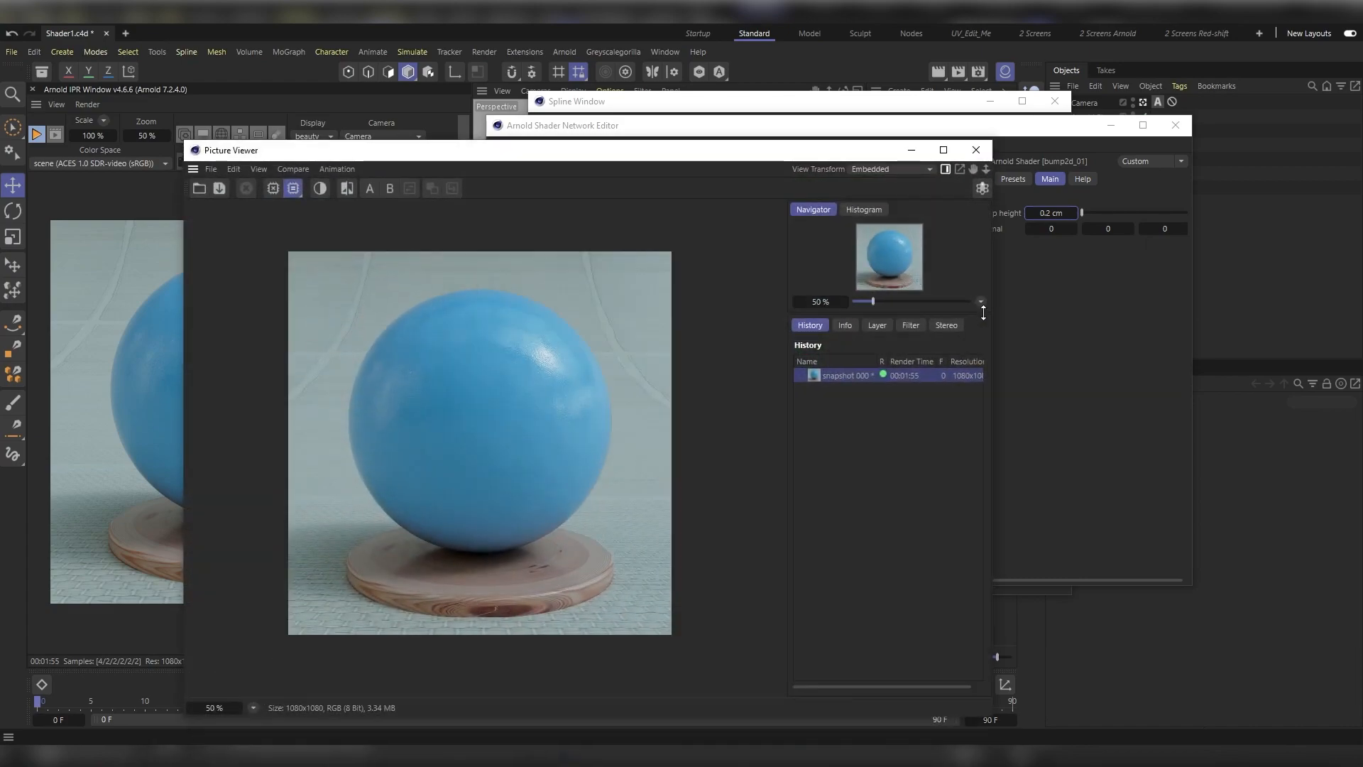
- Enlarge the Picture Viewer and examine the blue sphere render snapshot up close
double_click(557, 152)
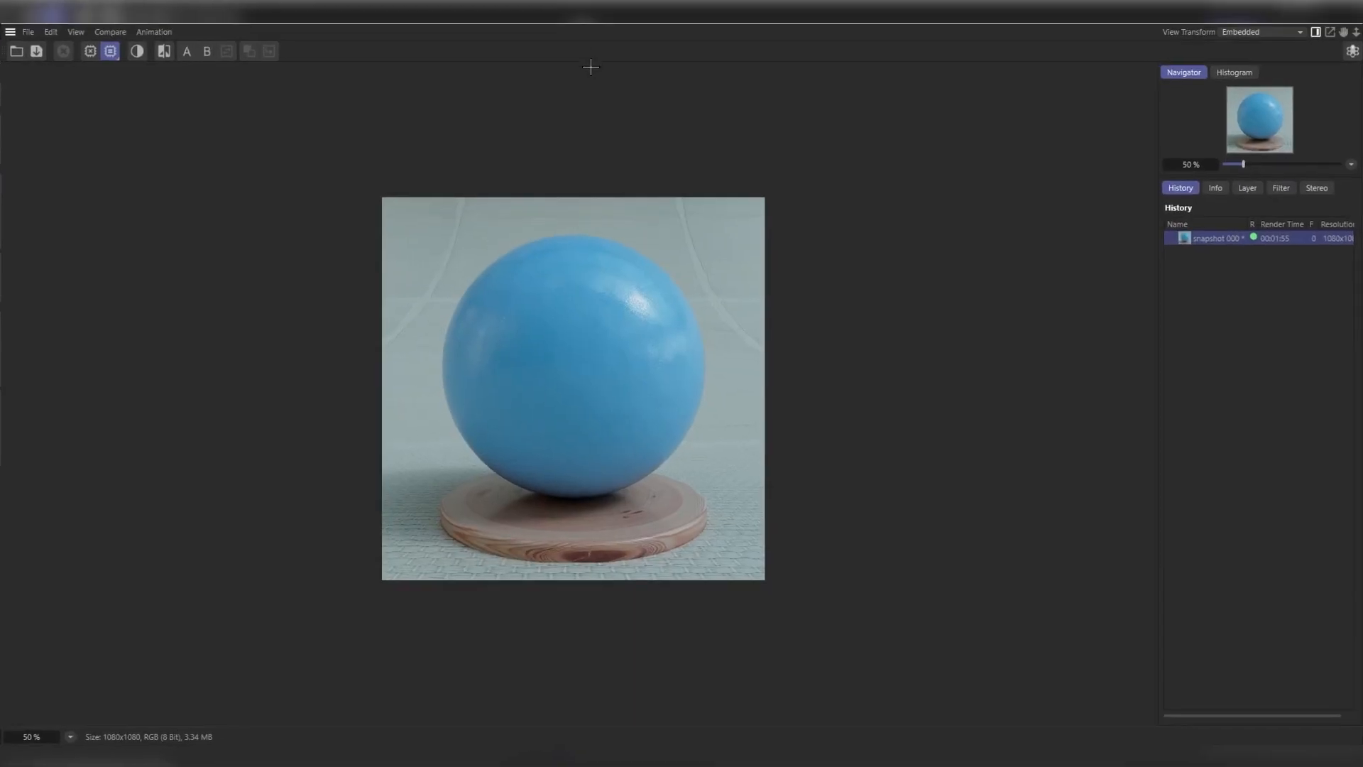
scroll(620, 362, "up", 1)
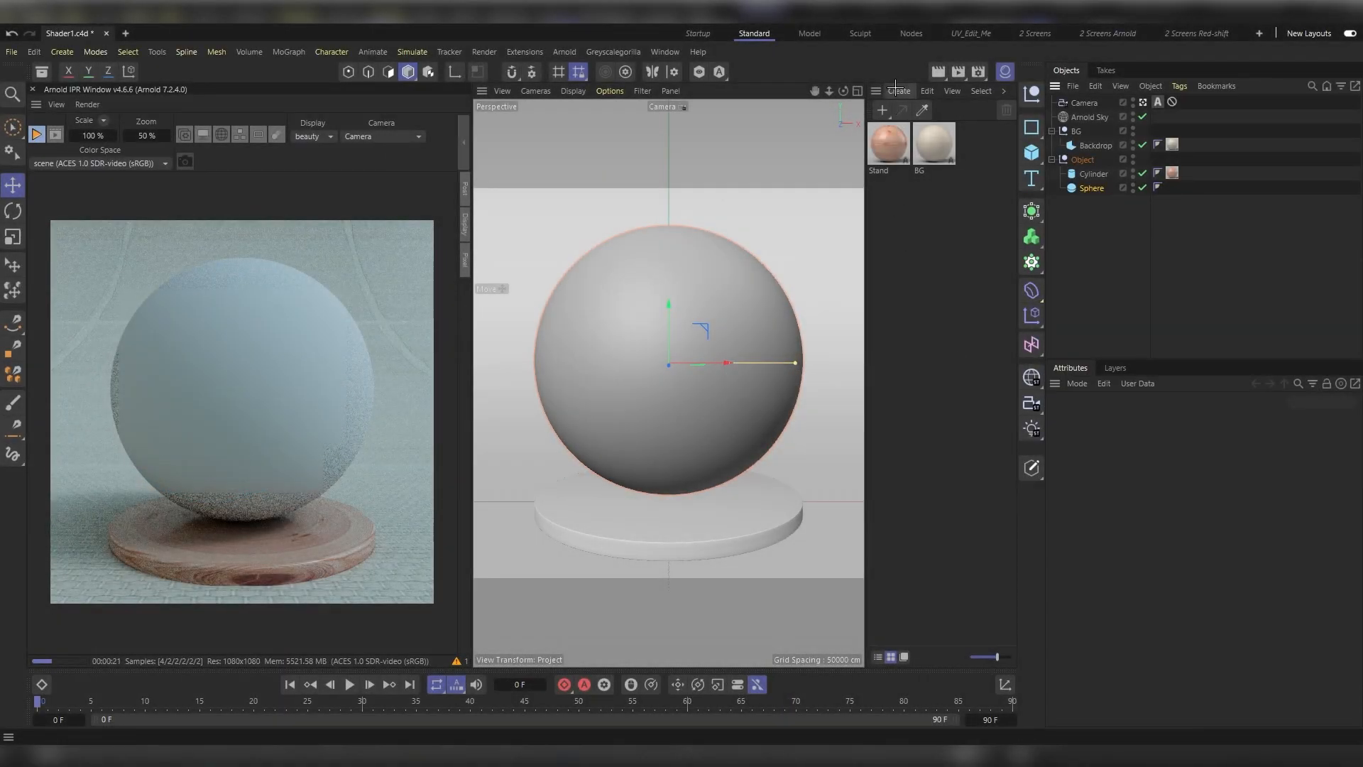
- Create a new Arnold standard_surface material and open its shader network with the surface node placed clear of the output ports
left_click(898, 90)
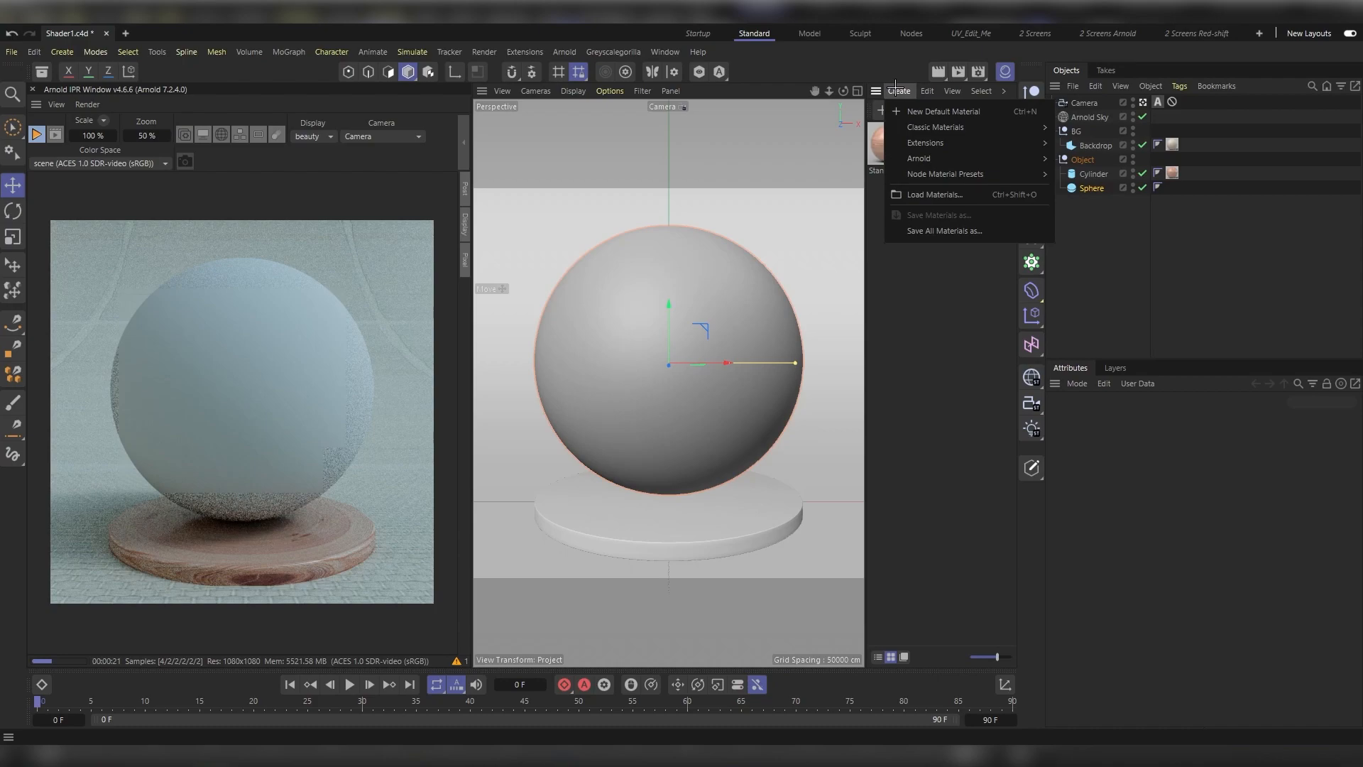
mouse_move(980, 158)
mouse_move(1067, 176)
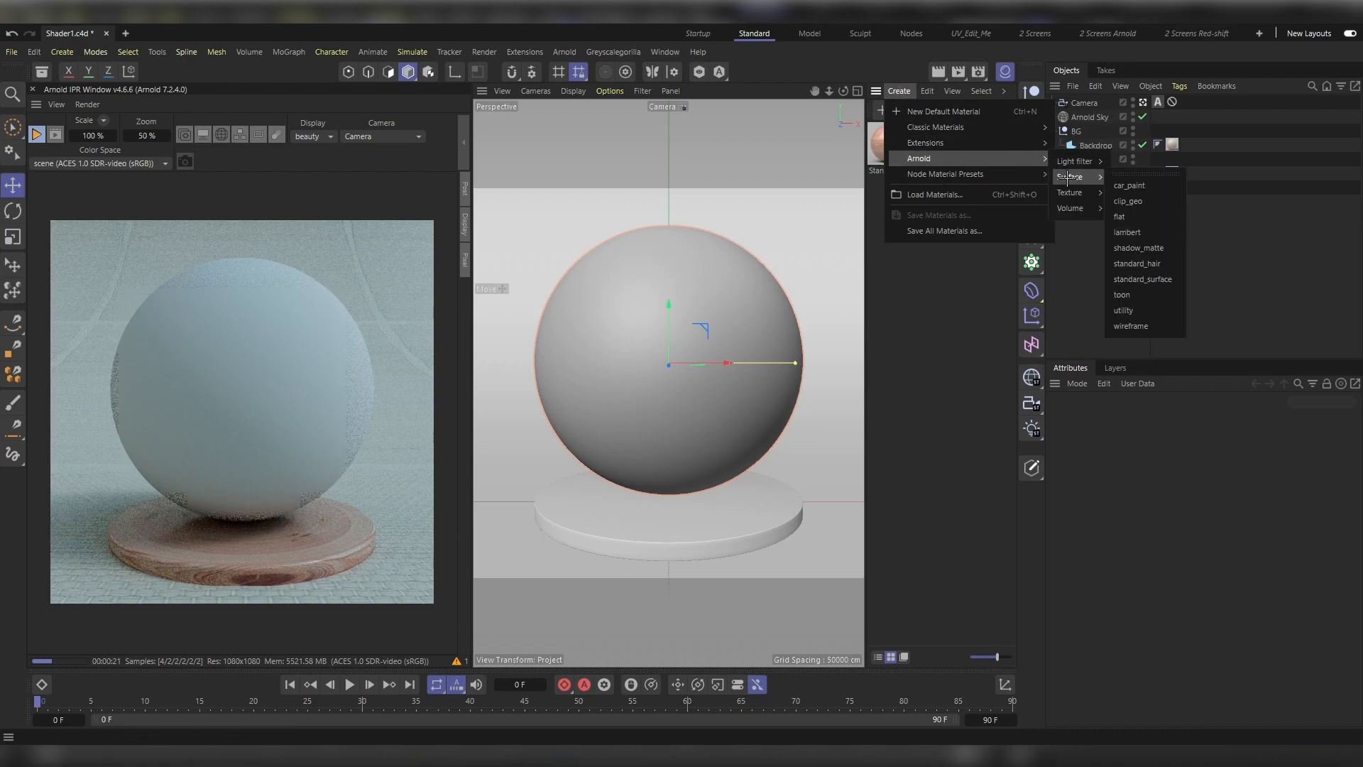
left_click(1142, 279)
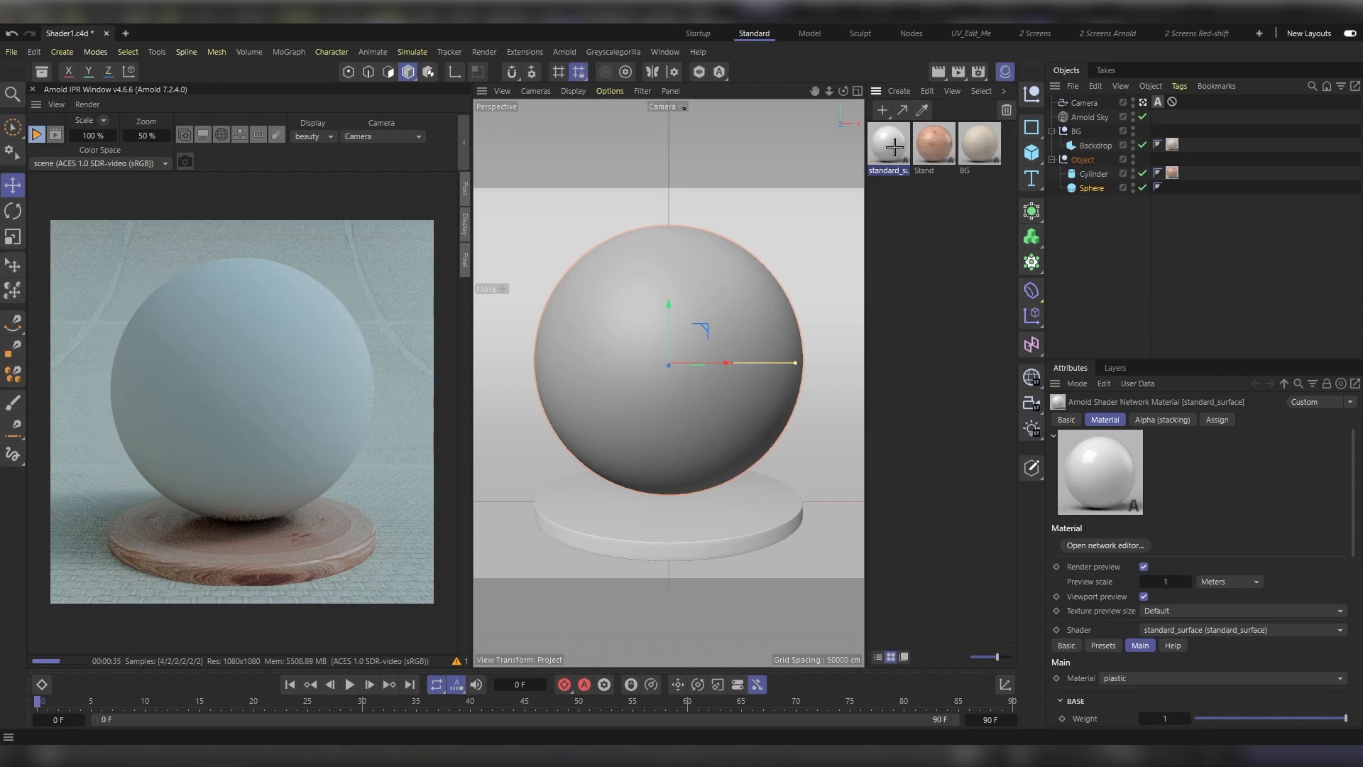
double_click(893, 147)
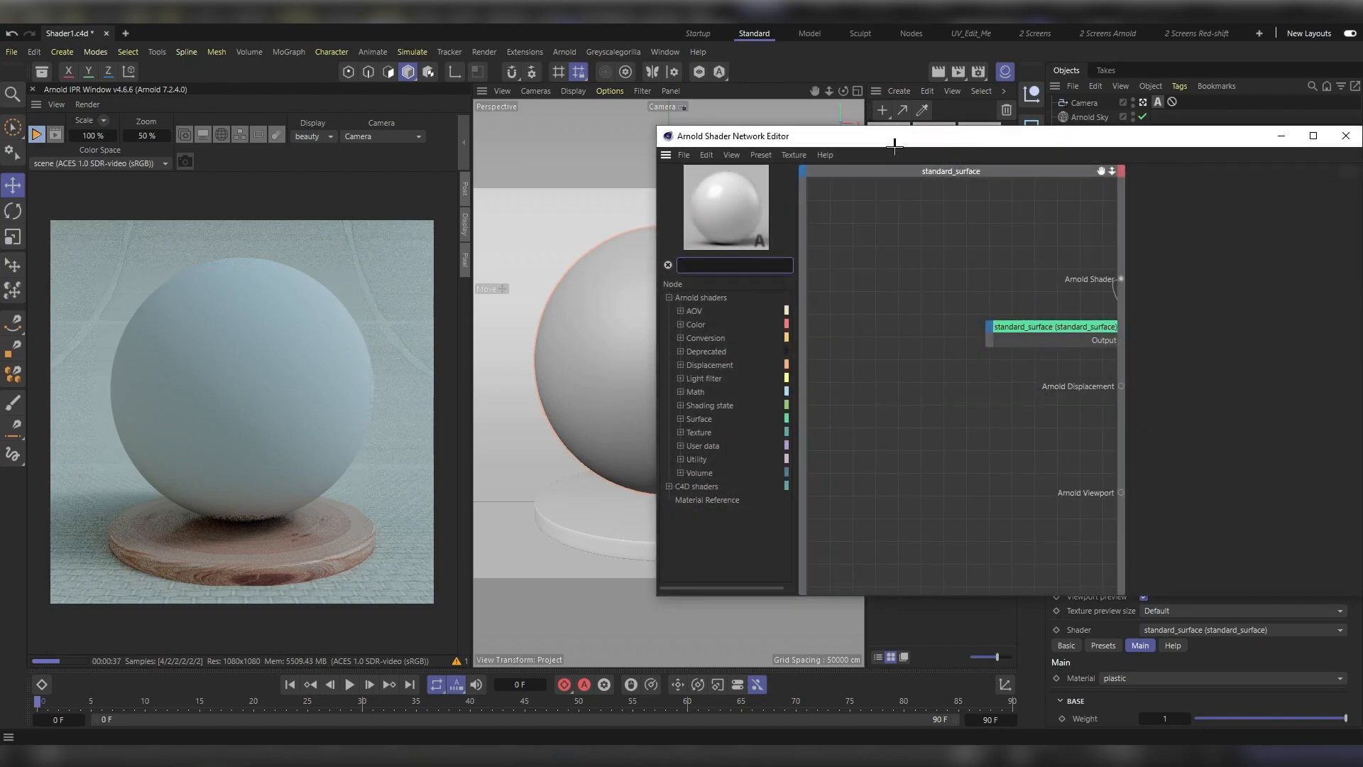
left_click_drag(903, 133, 722, 127)
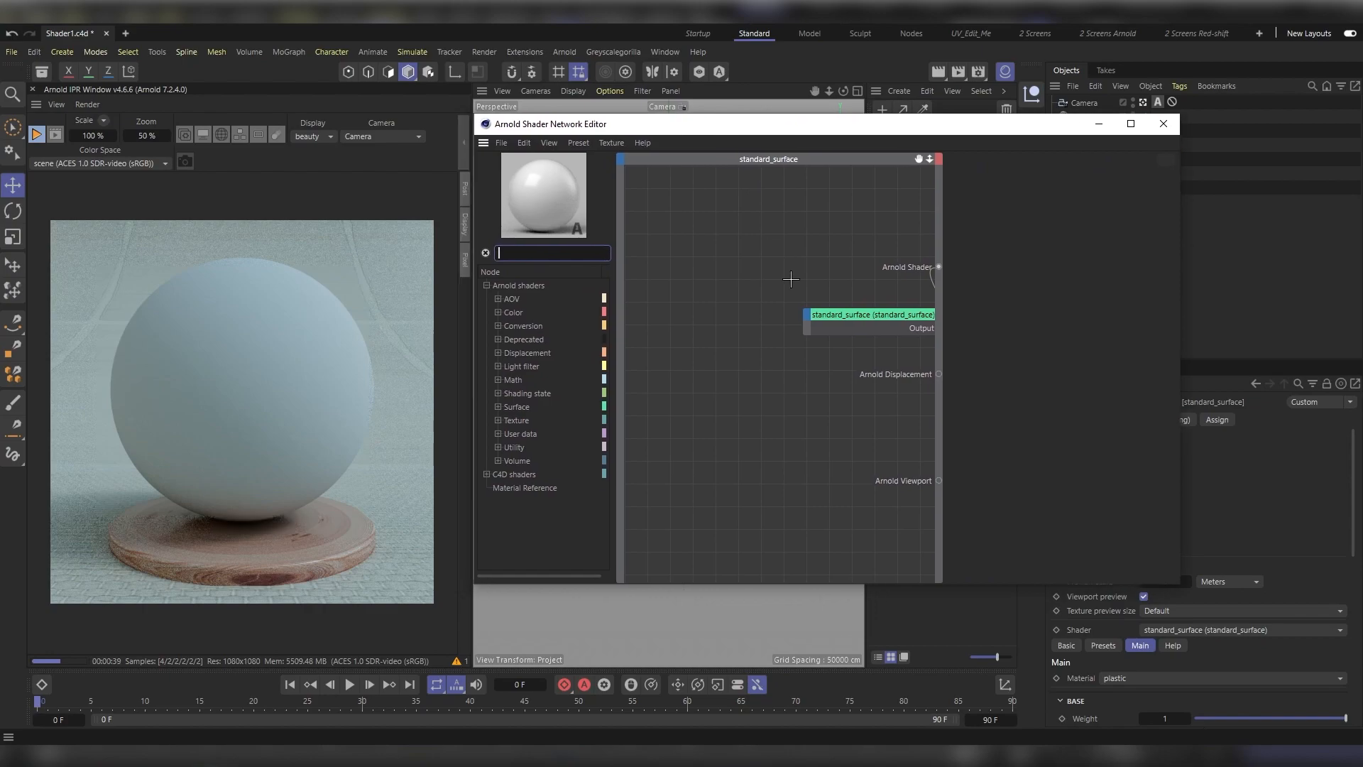
left_click_drag(825, 315, 736, 299)
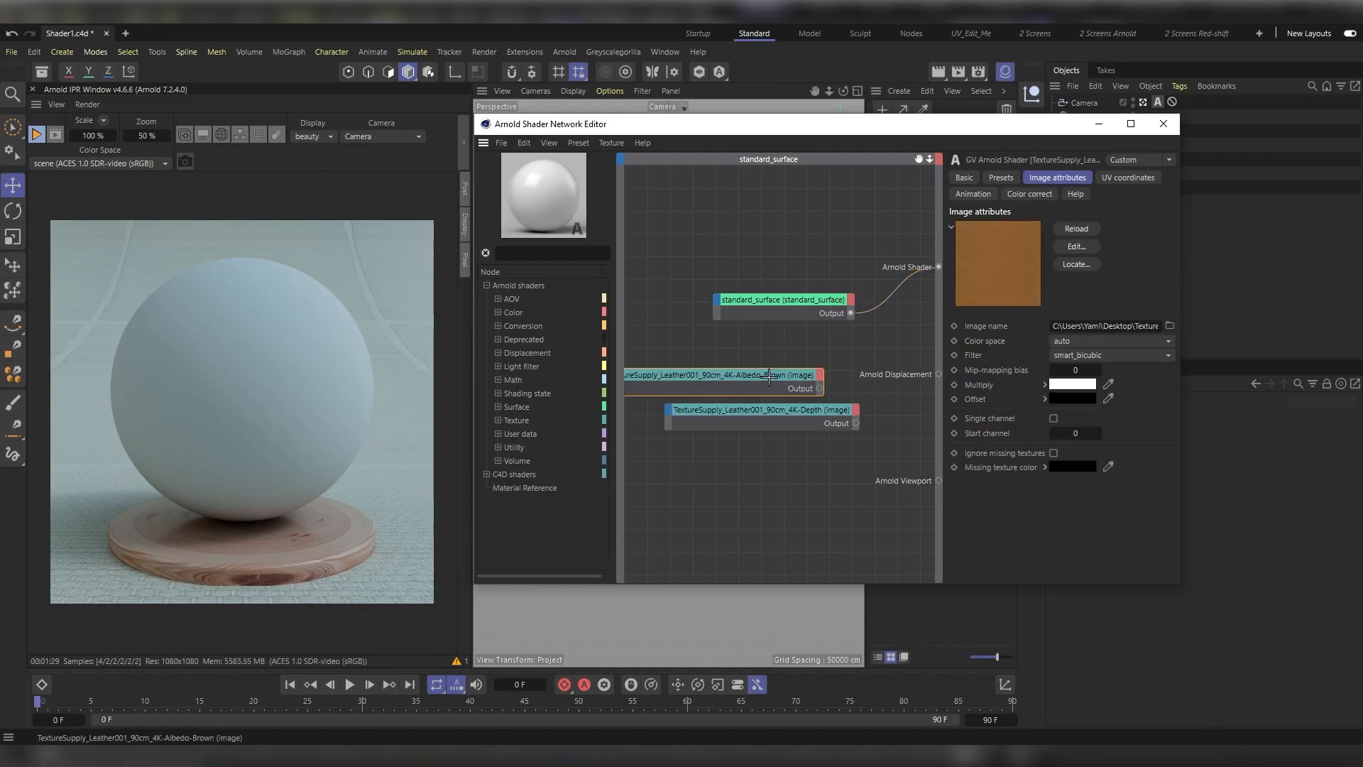
- Set the Leather001 Albedo-Brown image's color space to sRGB and connect it to the standard_surface Base Color
left_click(1092, 341)
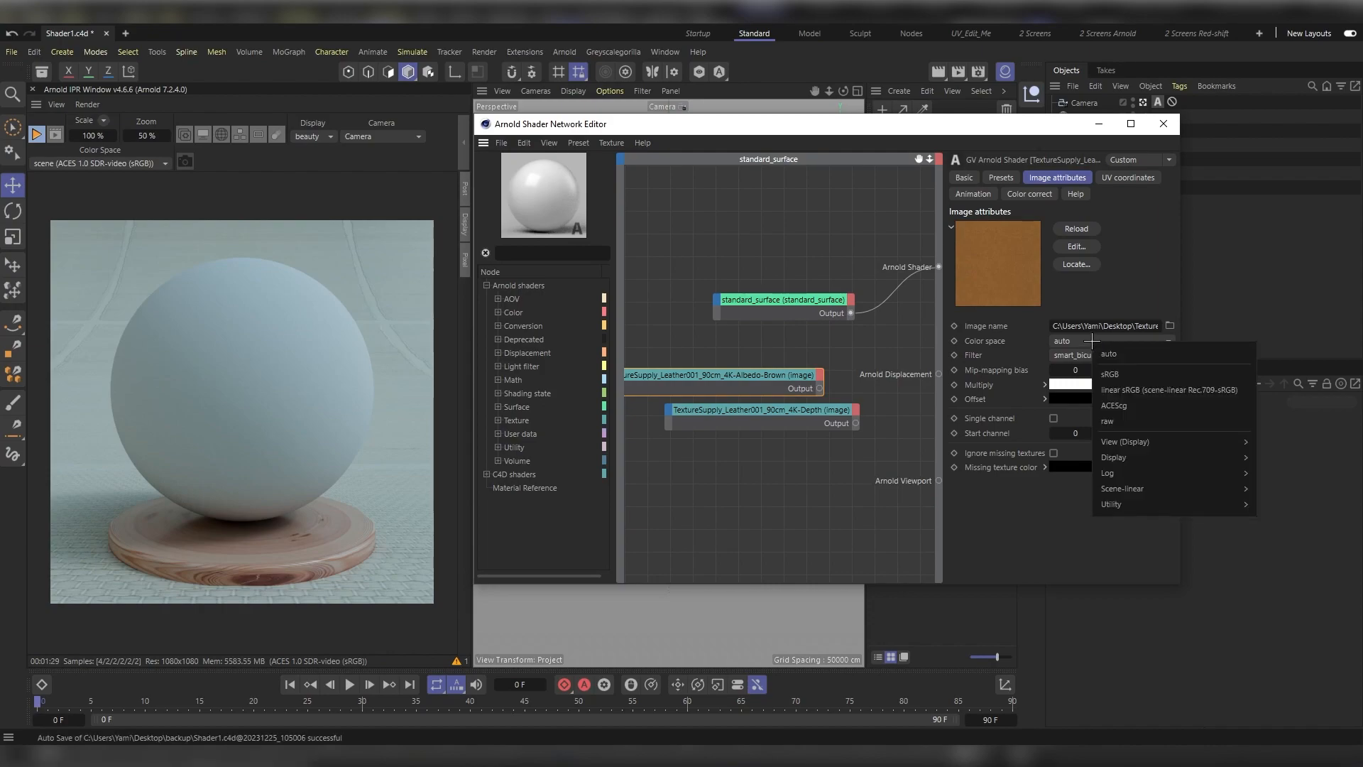
left_click(1127, 375)
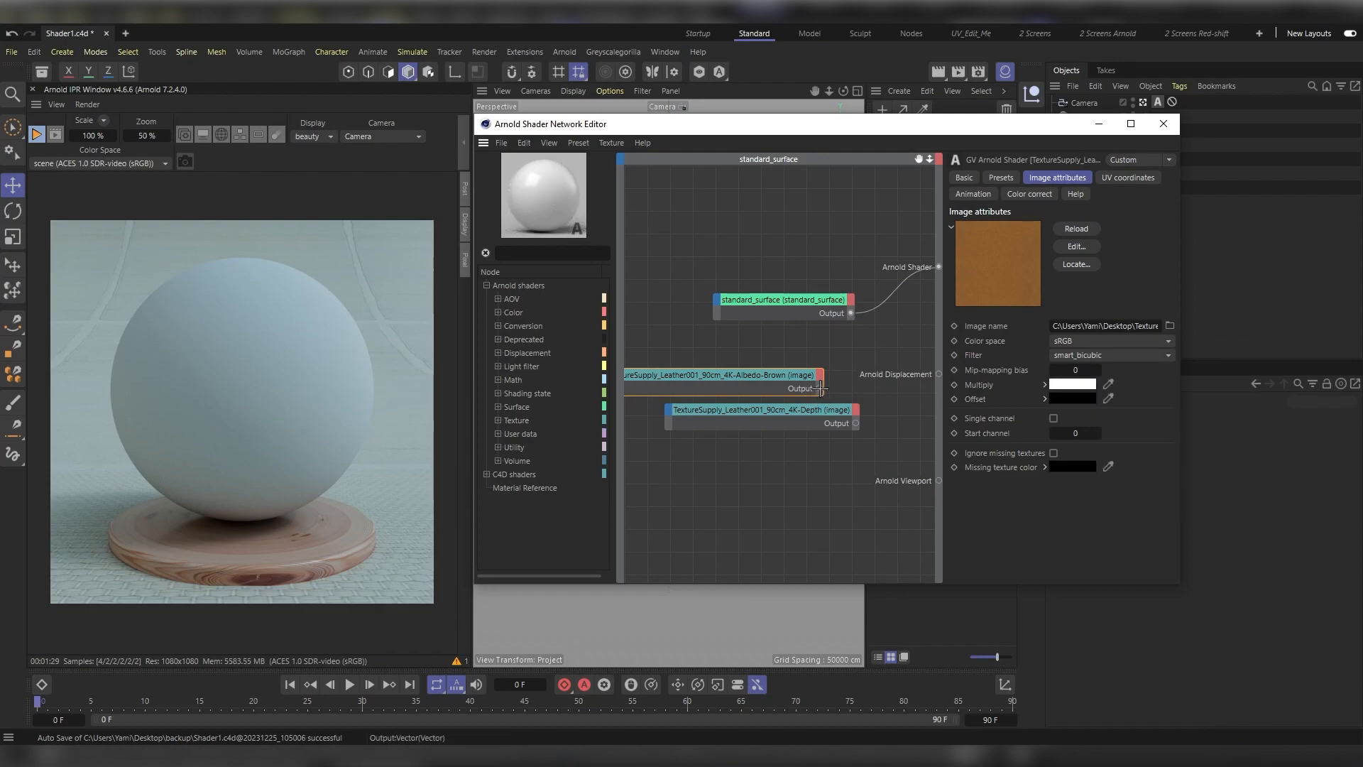
left_click_drag(820, 388, 717, 299)
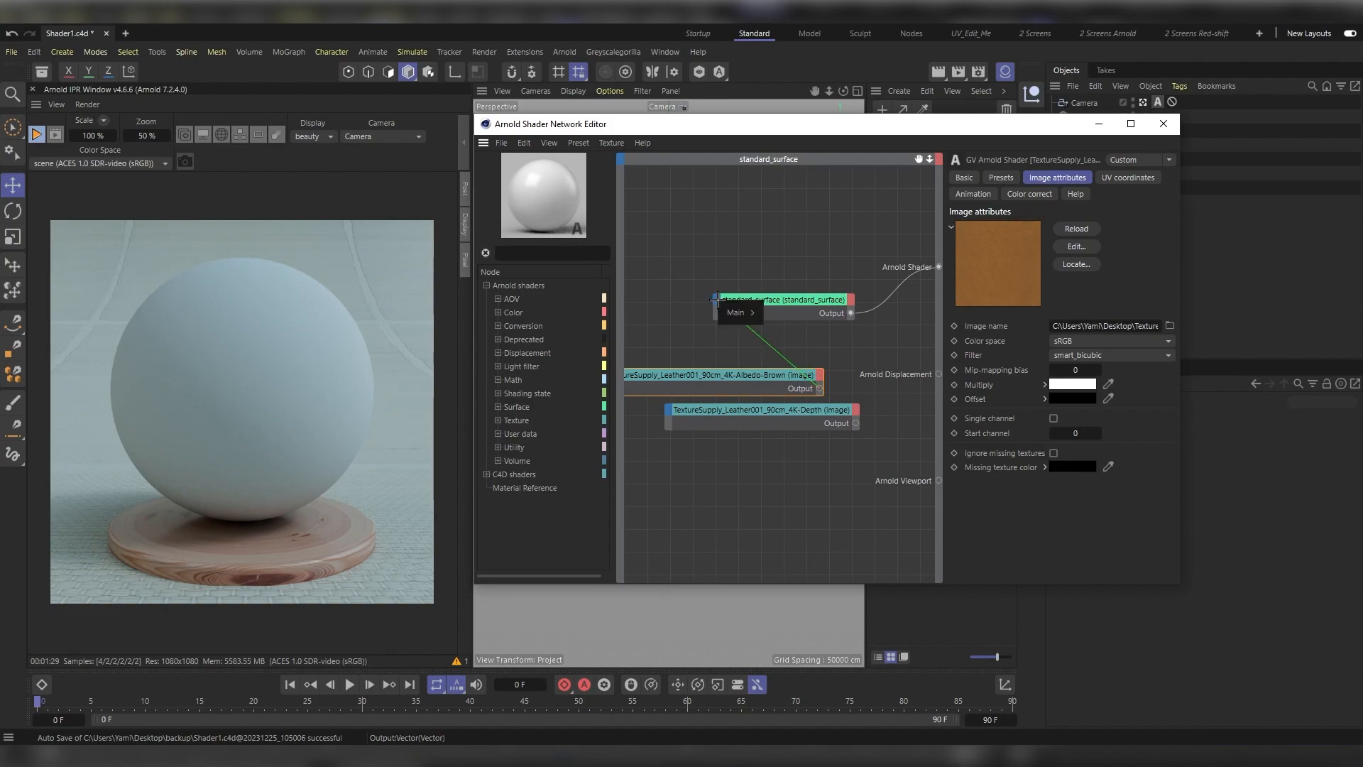
mouse_move(744, 311)
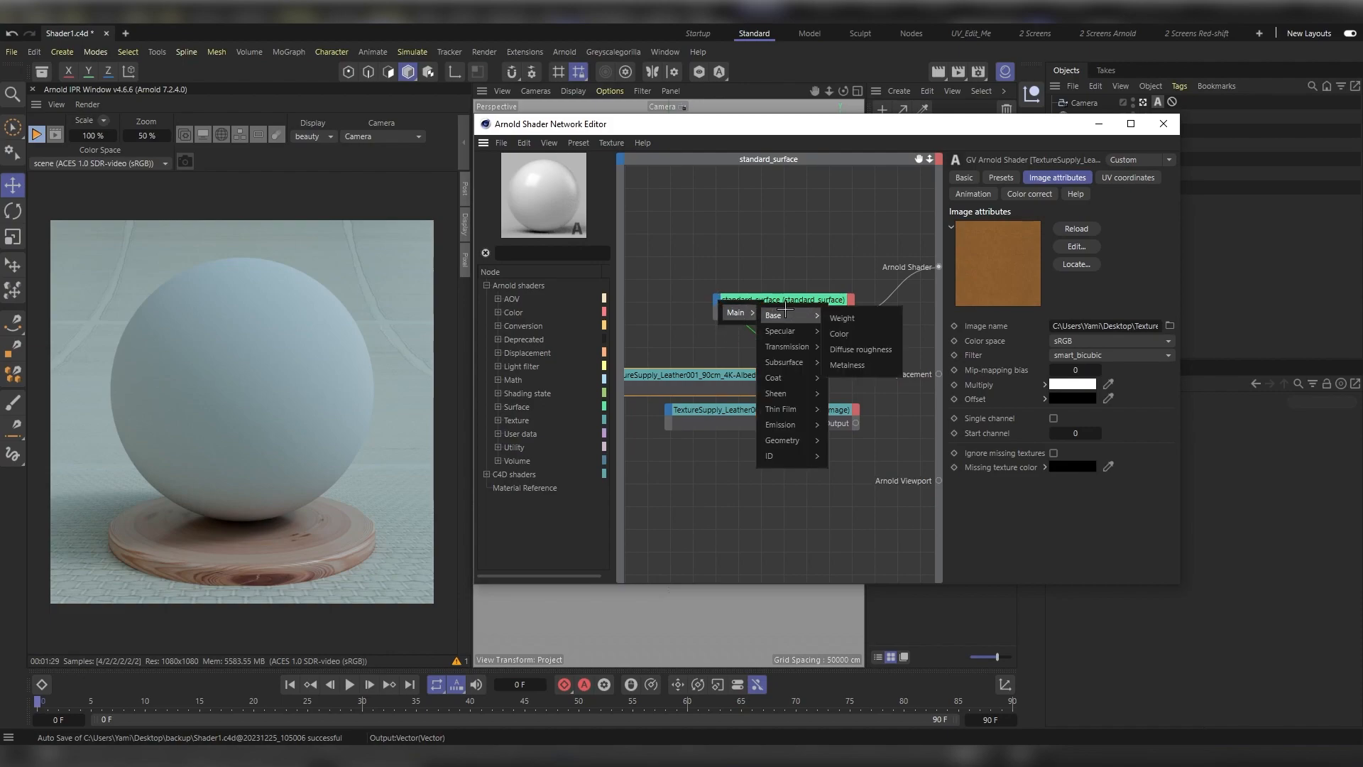
left_click(852, 331)
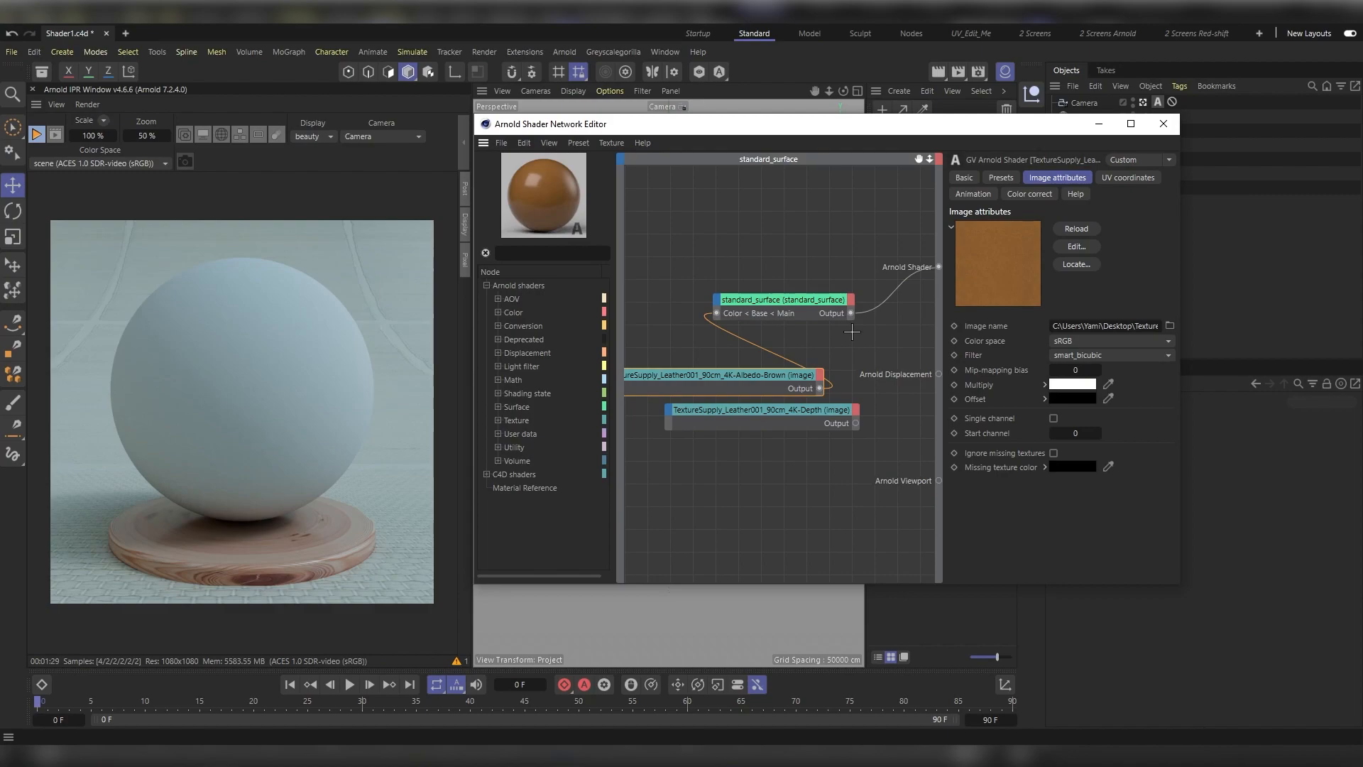
- Apply the leather material to the Sphere object
left_click_drag(954, 124, 840, 207)
left_click_drag(1045, 167, 1093, 187)
left_click_drag(789, 204, 895, 127)
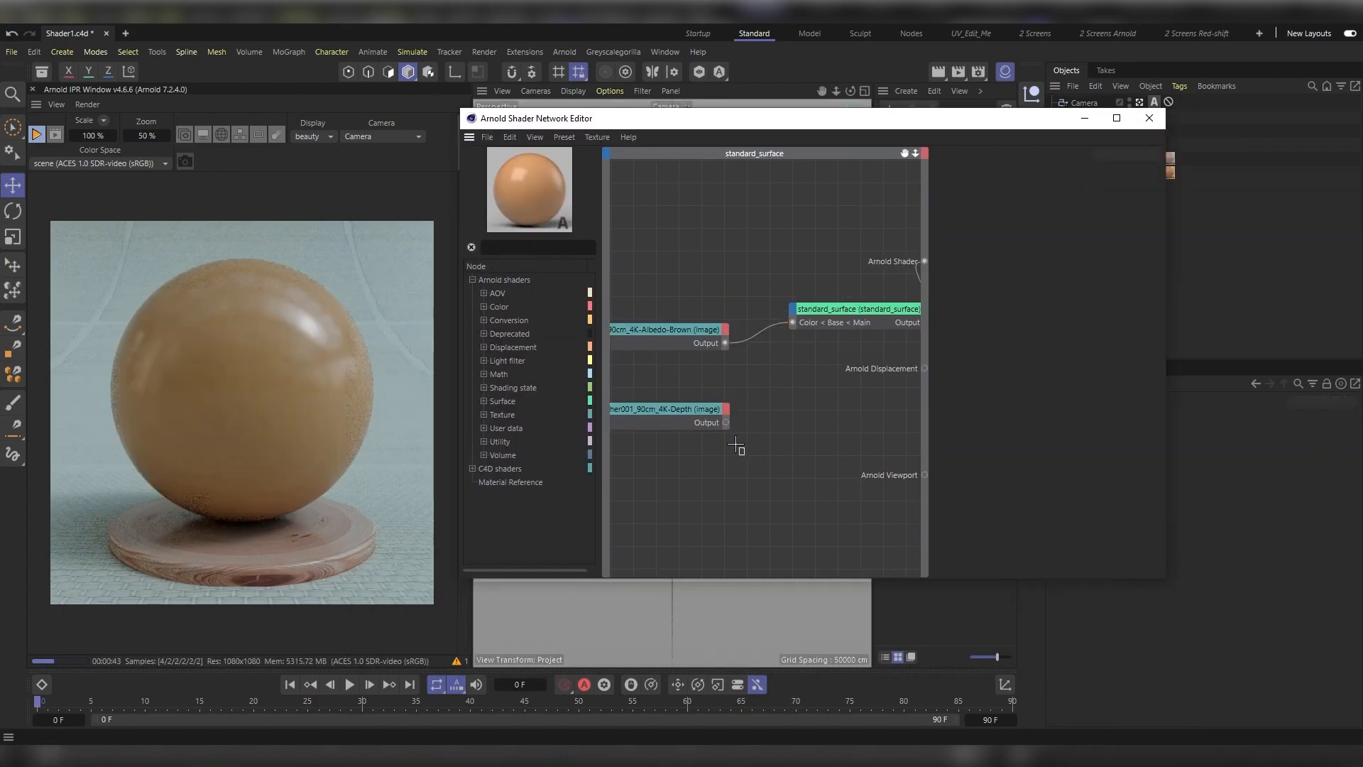
- Insert a bump2d node after the Leather001 Depth image, using the image output as its Bump map
left_click_drag(739, 447, 654, 366)
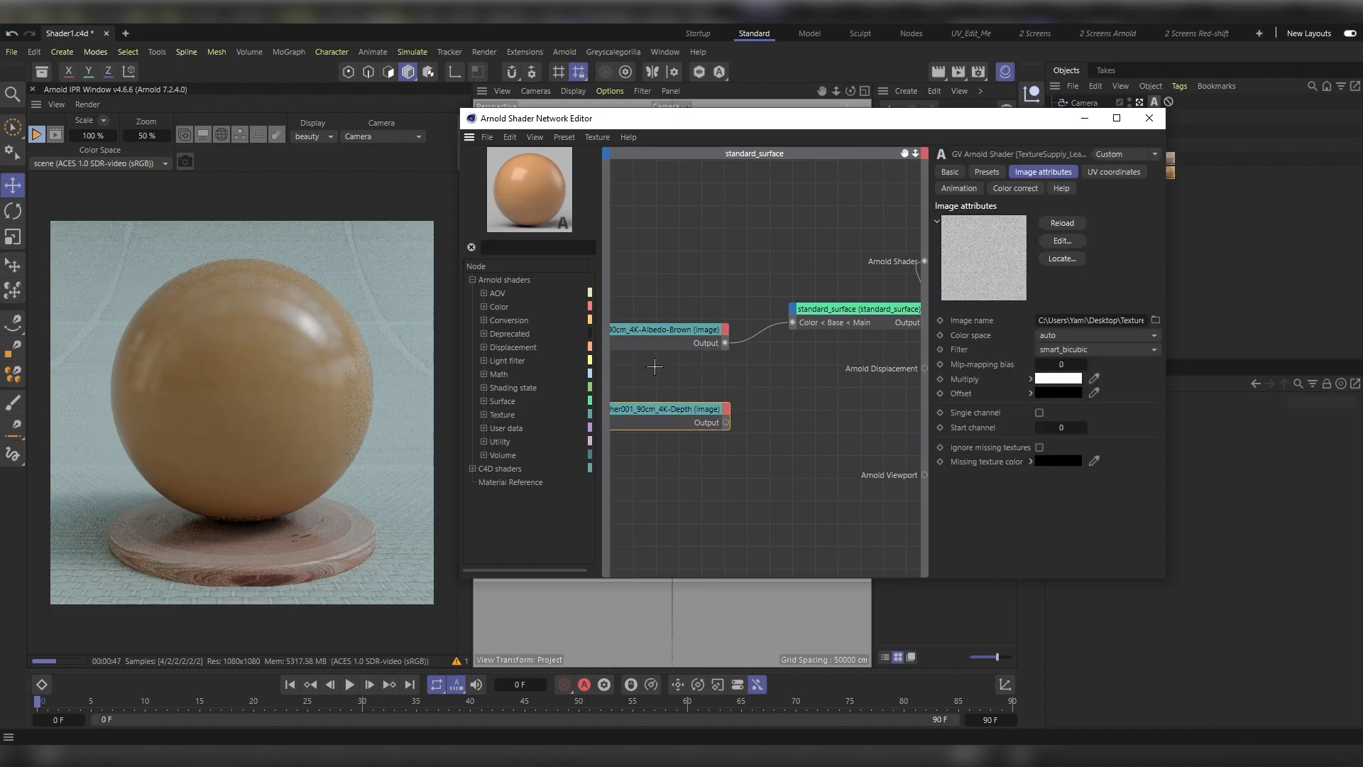
key("Tab")
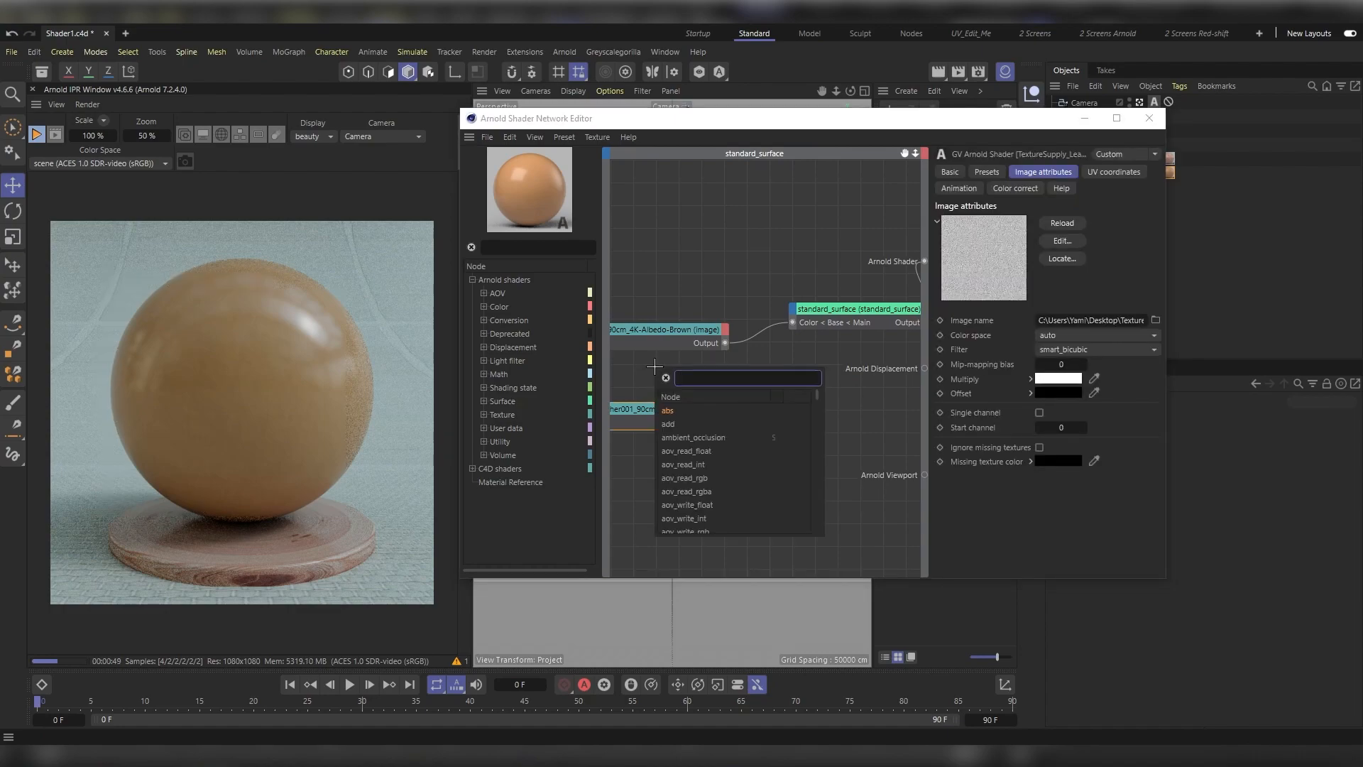
type("bum")
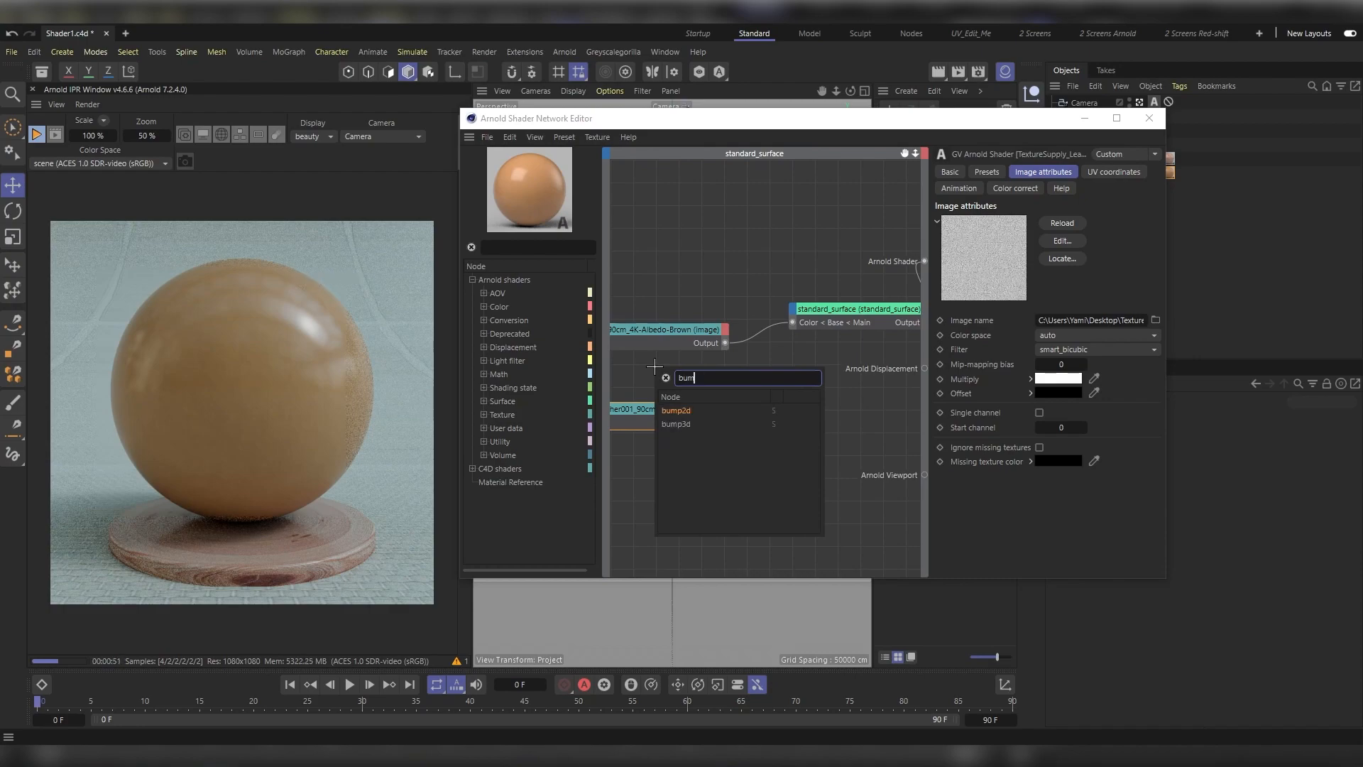
double_click(681, 410)
double_click(736, 435)
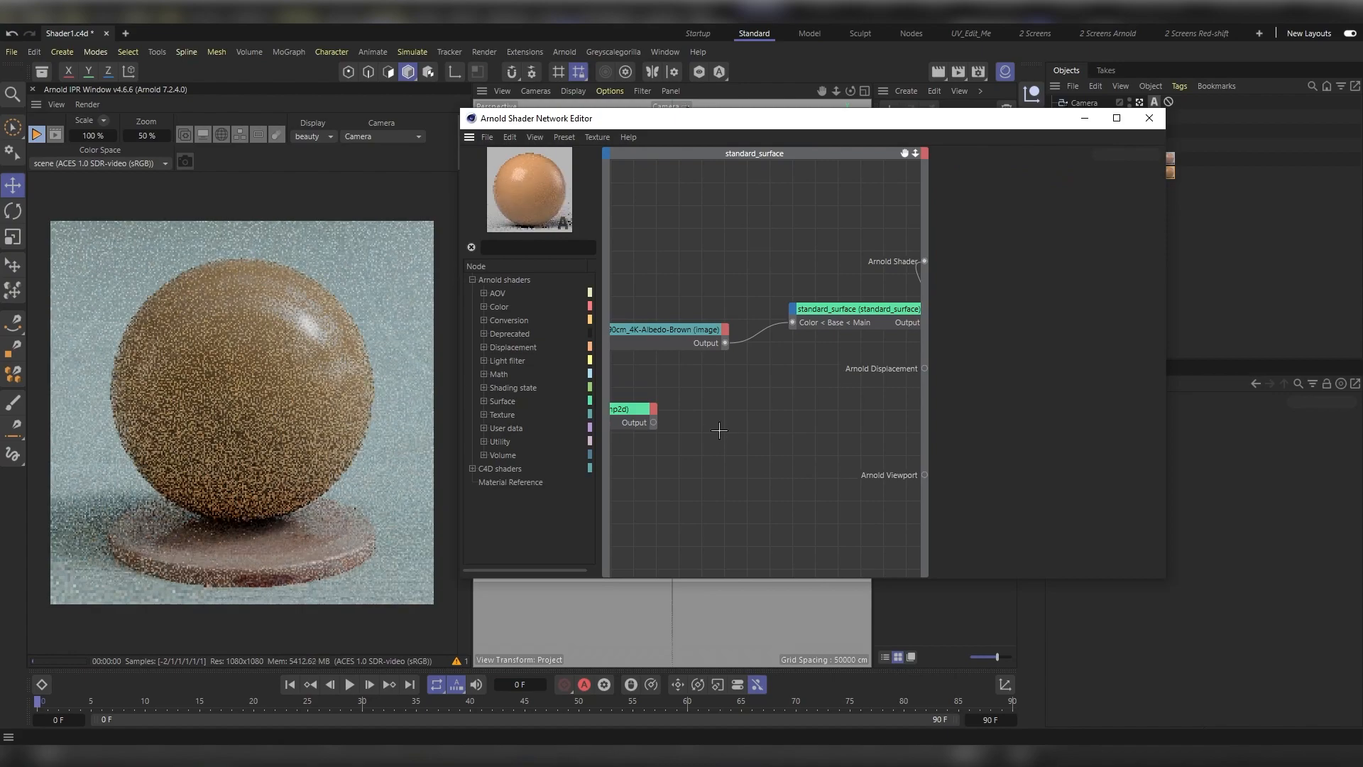
- Connect the bump2d output to the standard_surface's Geometry Normal input
left_click_drag(653, 422, 809, 318)
mouse_move(814, 319)
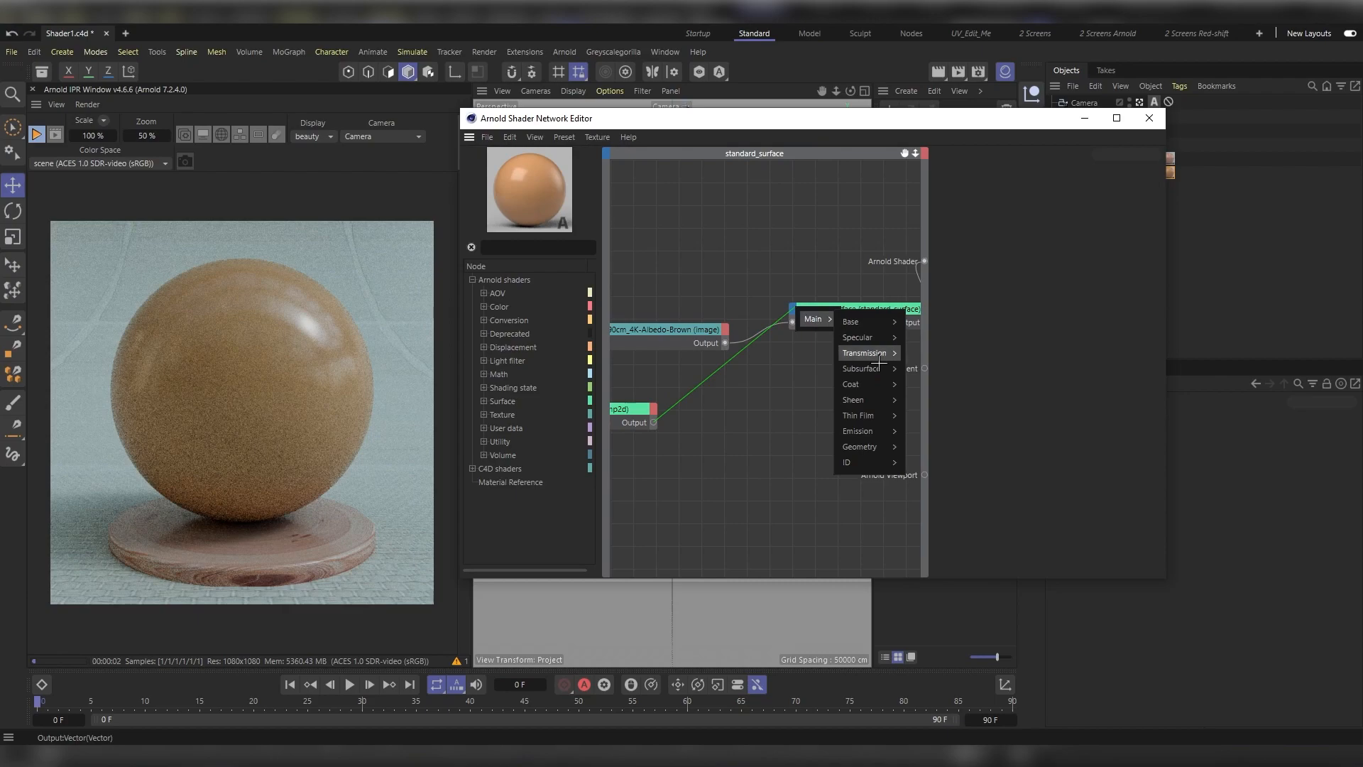
mouse_move(889, 448)
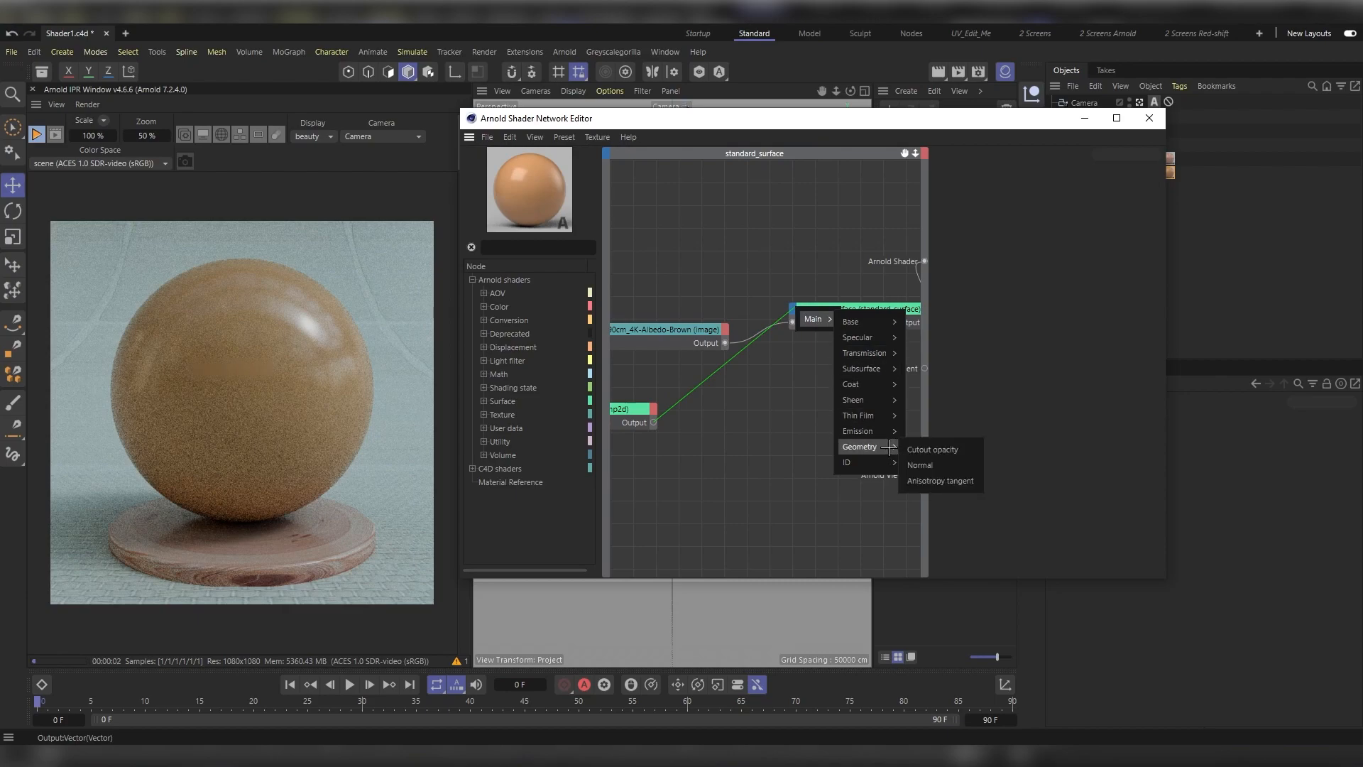
left_click(921, 463)
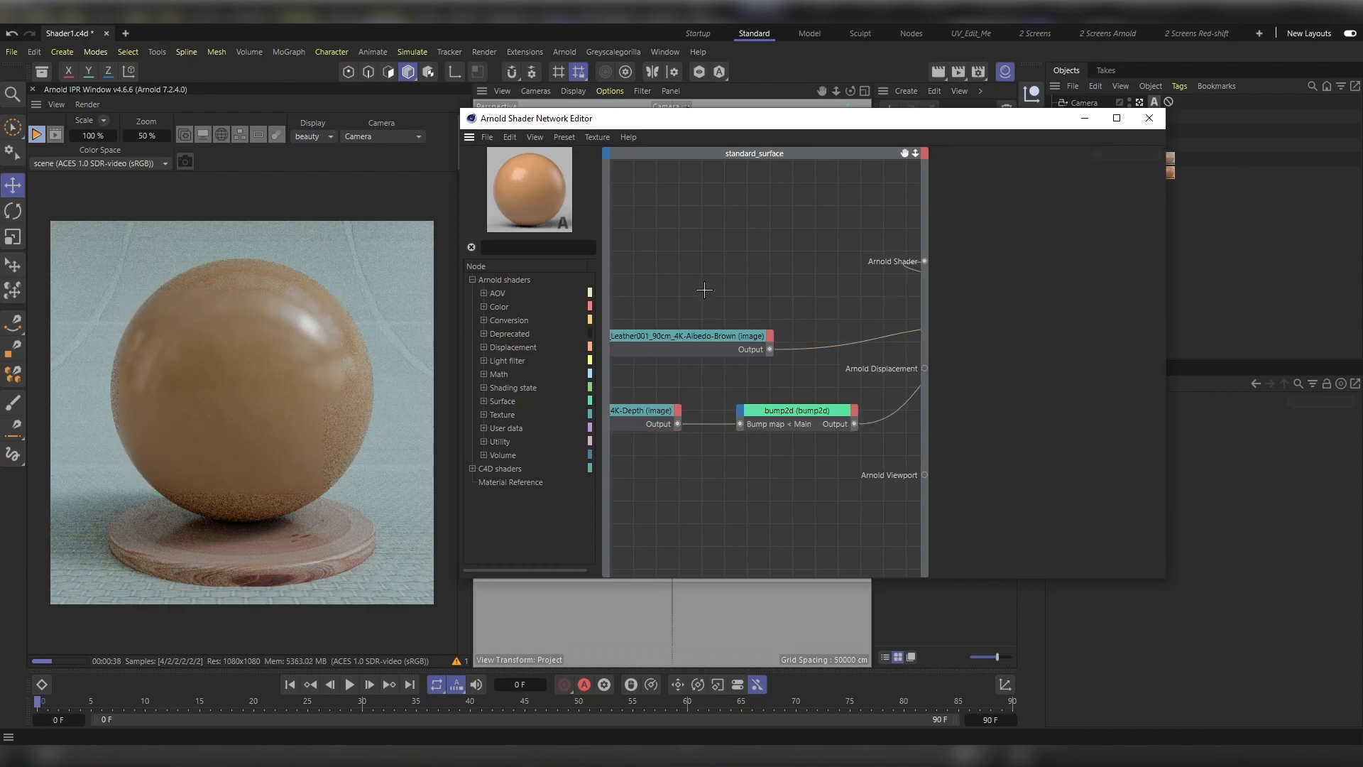
- Set the uniform UV scale of both the Albedo-Brown and Depth leather images to 0.2
left_click_drag(704, 289, 624, 479)
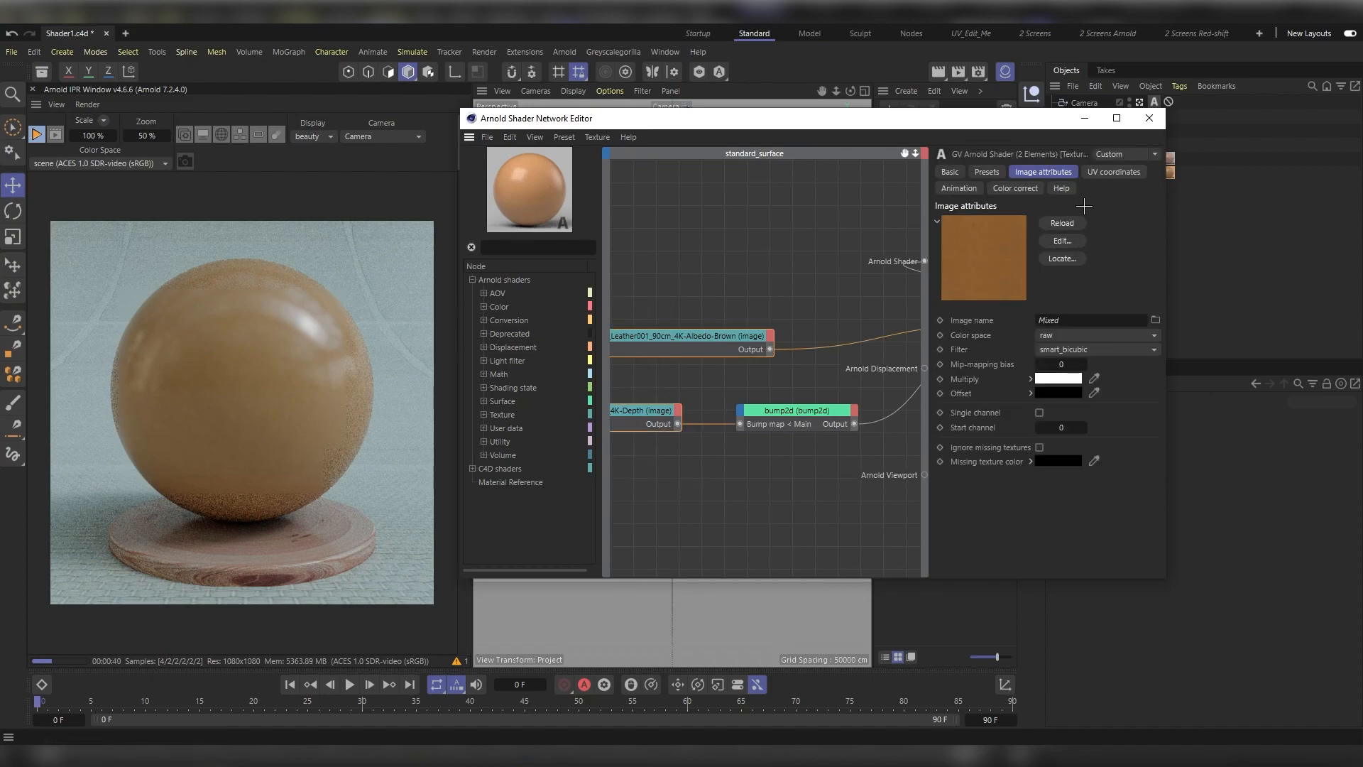
left_click(1098, 173)
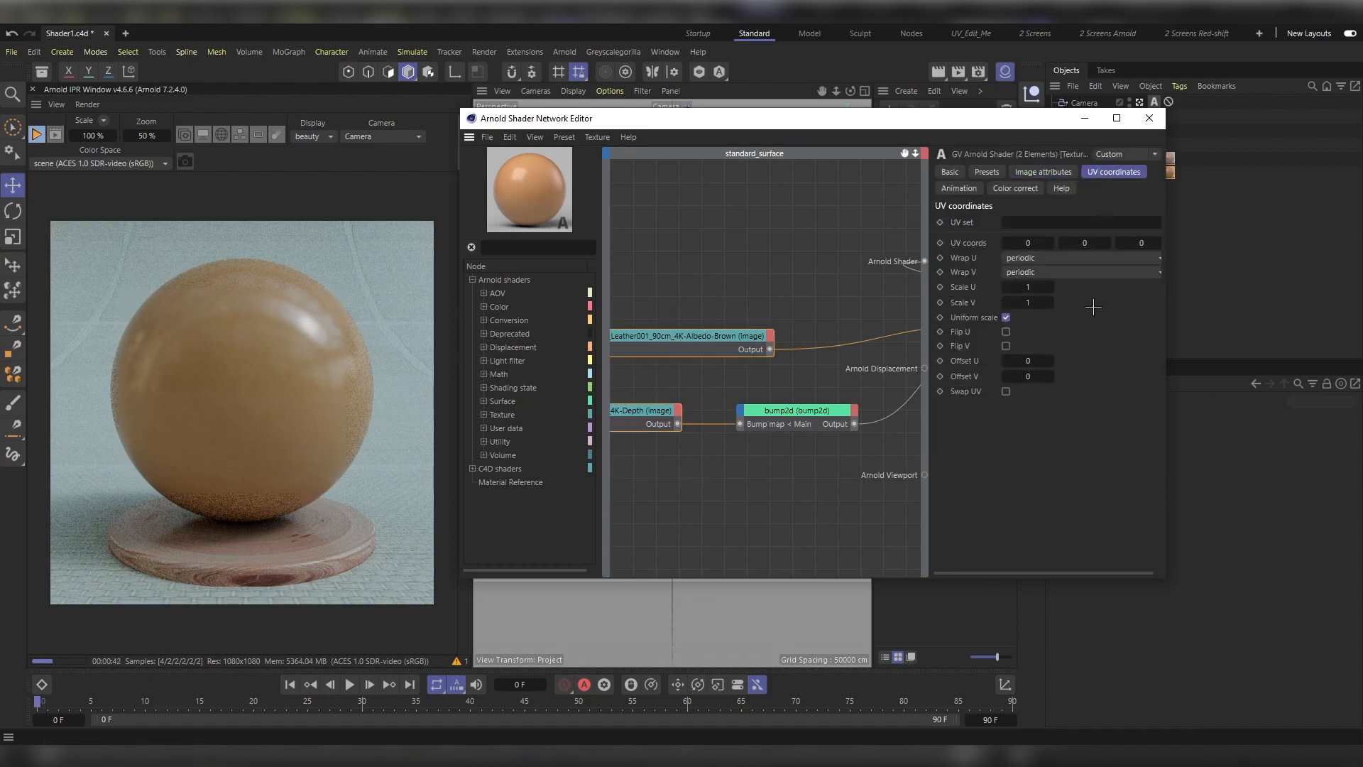
left_click(1033, 287)
type("0.2")
key("Return")
- Add the BW22 texture to the network and connect it to the standard_surface's Specular Roughness
left_click_drag(1359, 163, 767, 473)
middle_click_drag(767, 473, 722, 414)
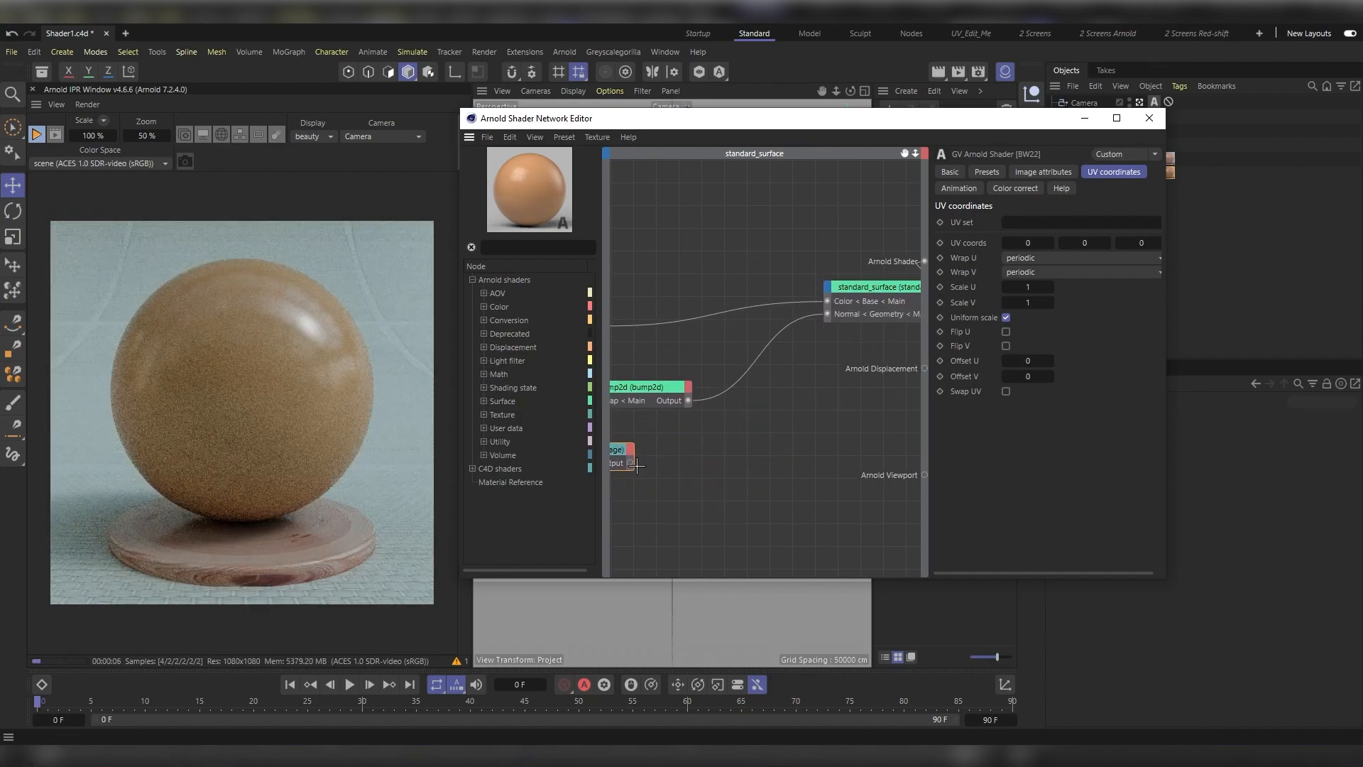
left_click_drag(631, 462, 958, 351)
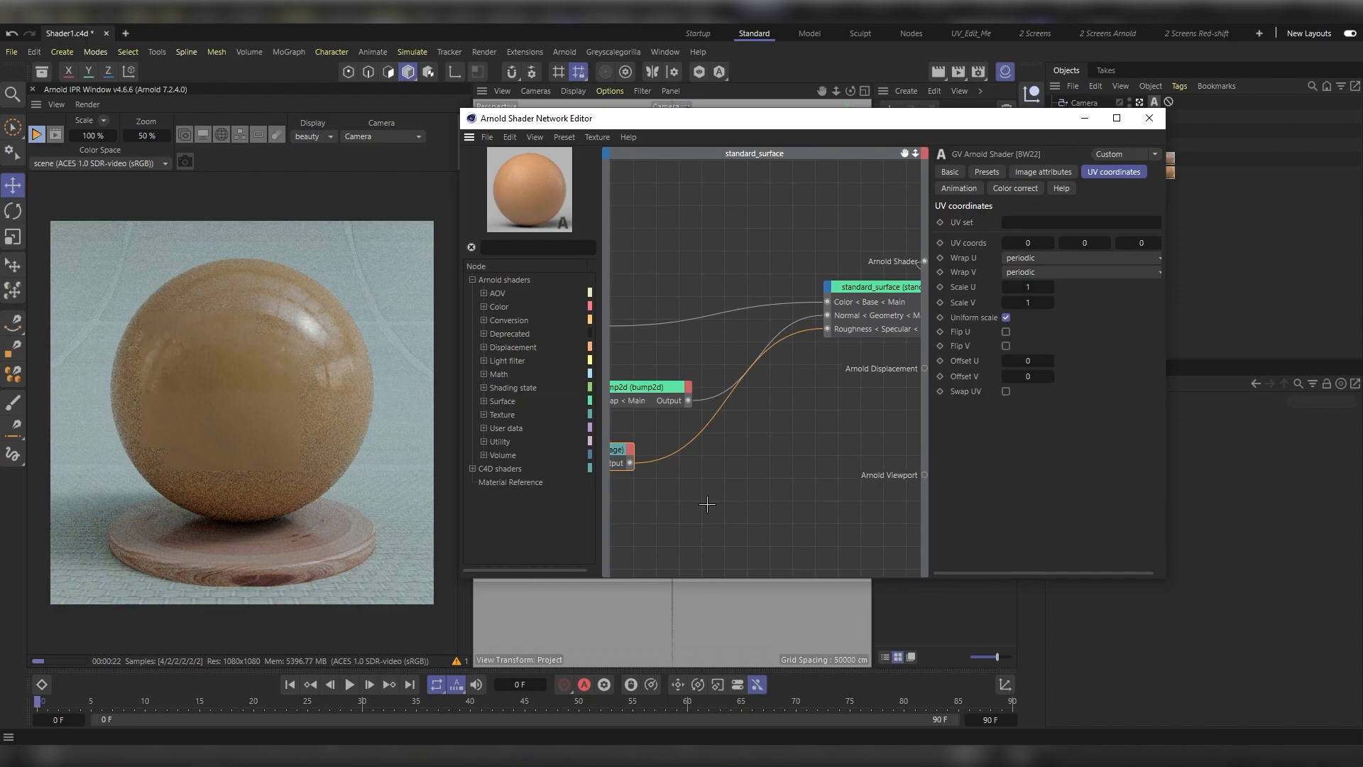
- Insert a ramp_float node between the BW22 image and the Roughness input, and set the ramp type to custom
key("Tab")
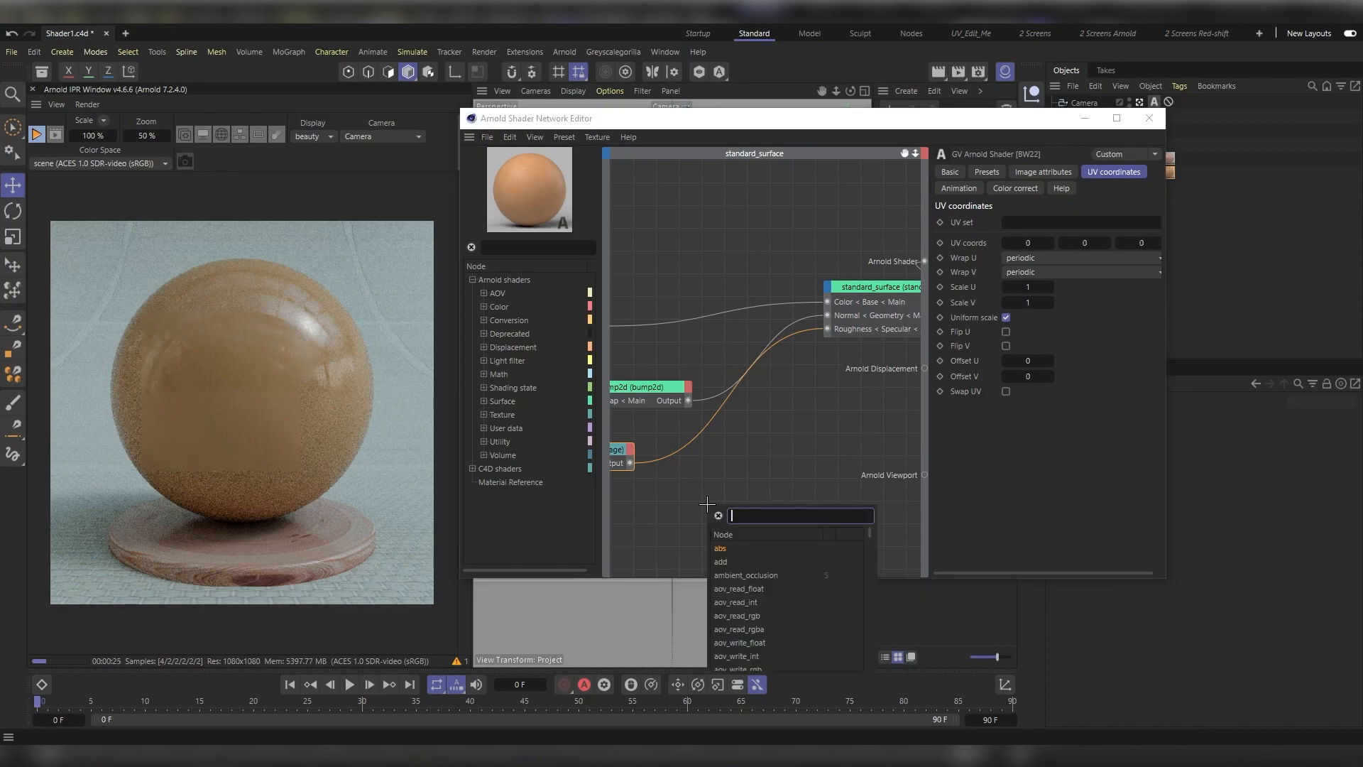
type("ramp")
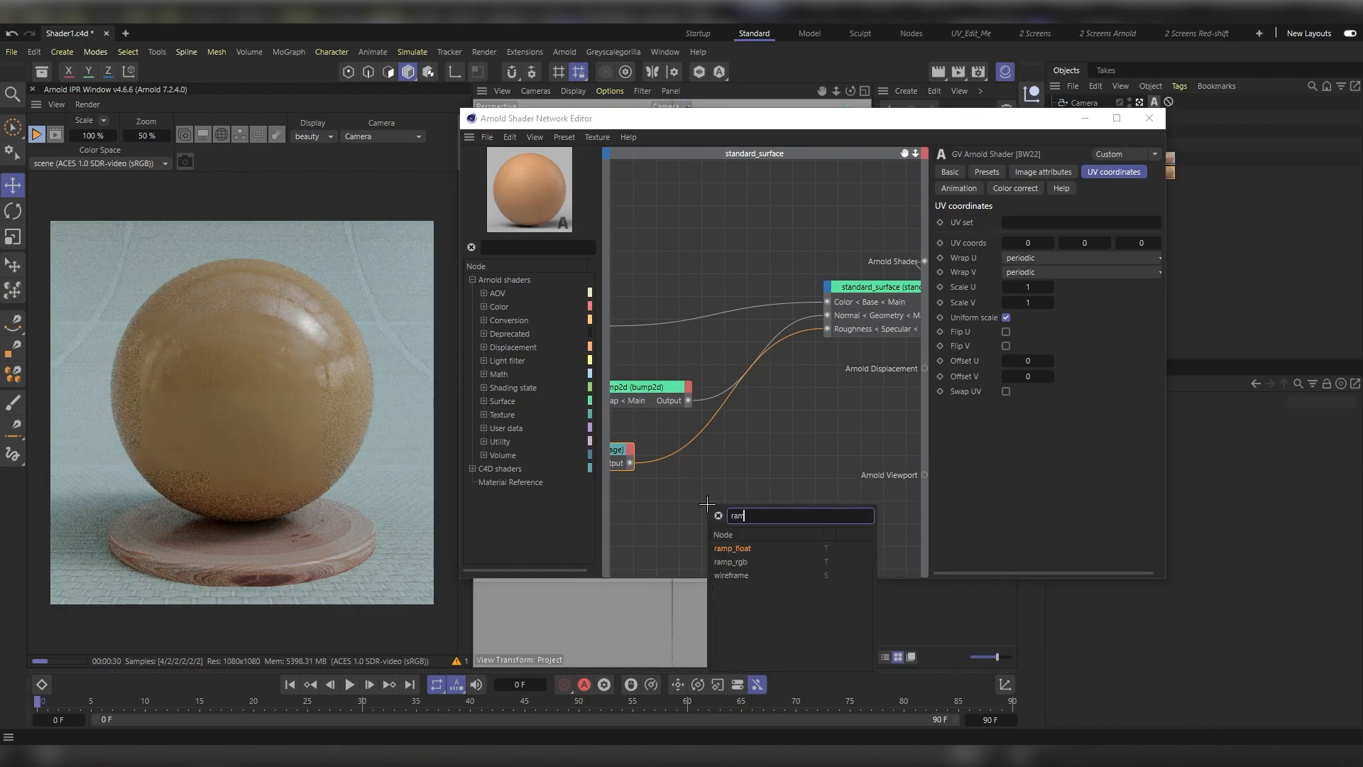
left_click(750, 549)
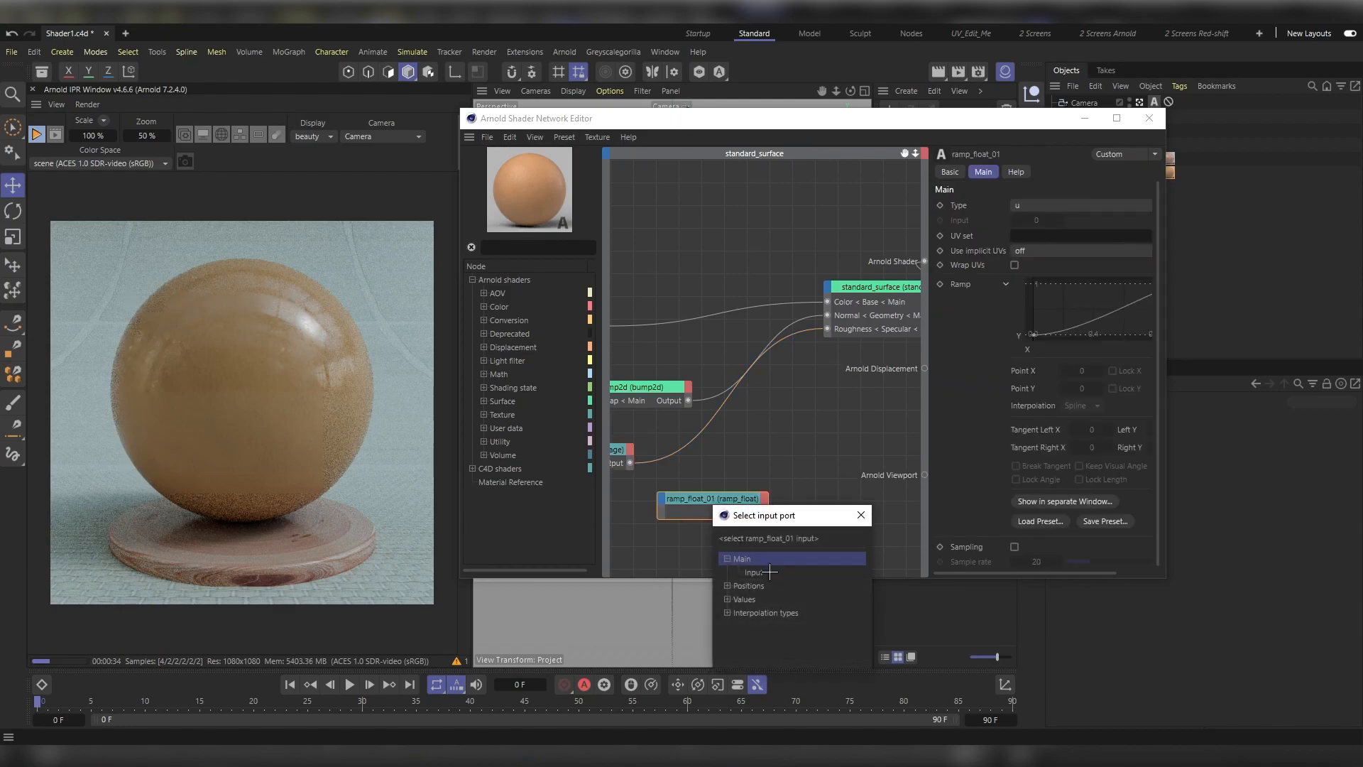
left_click(754, 573)
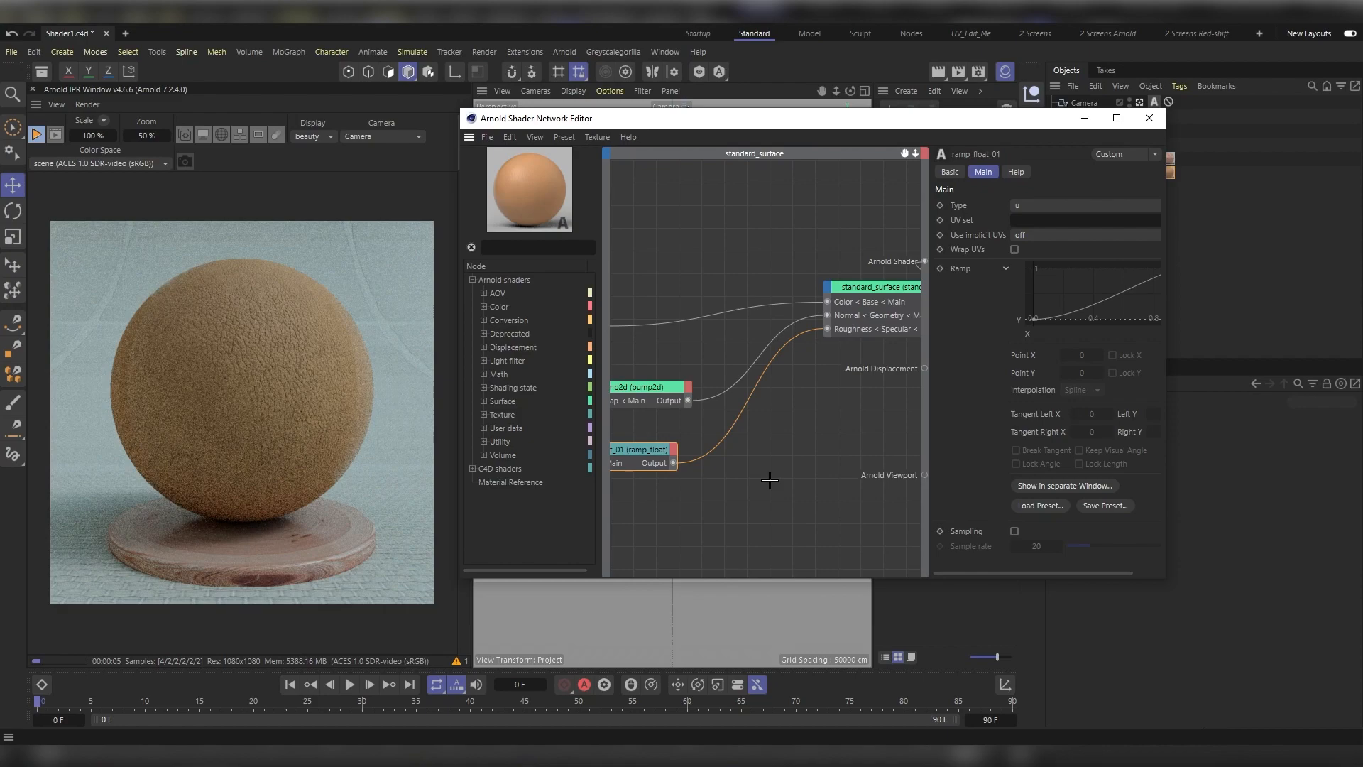
left_click(1037, 204)
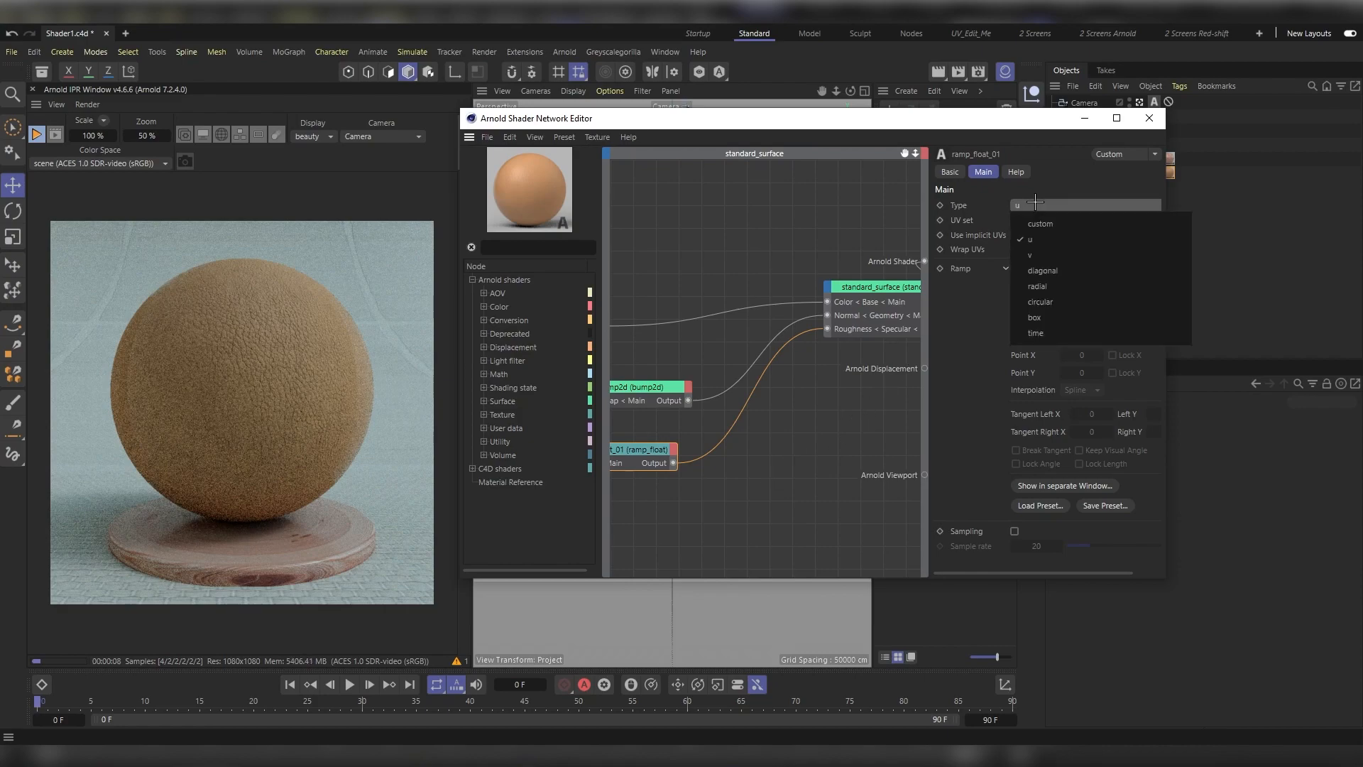
left_click(1041, 223)
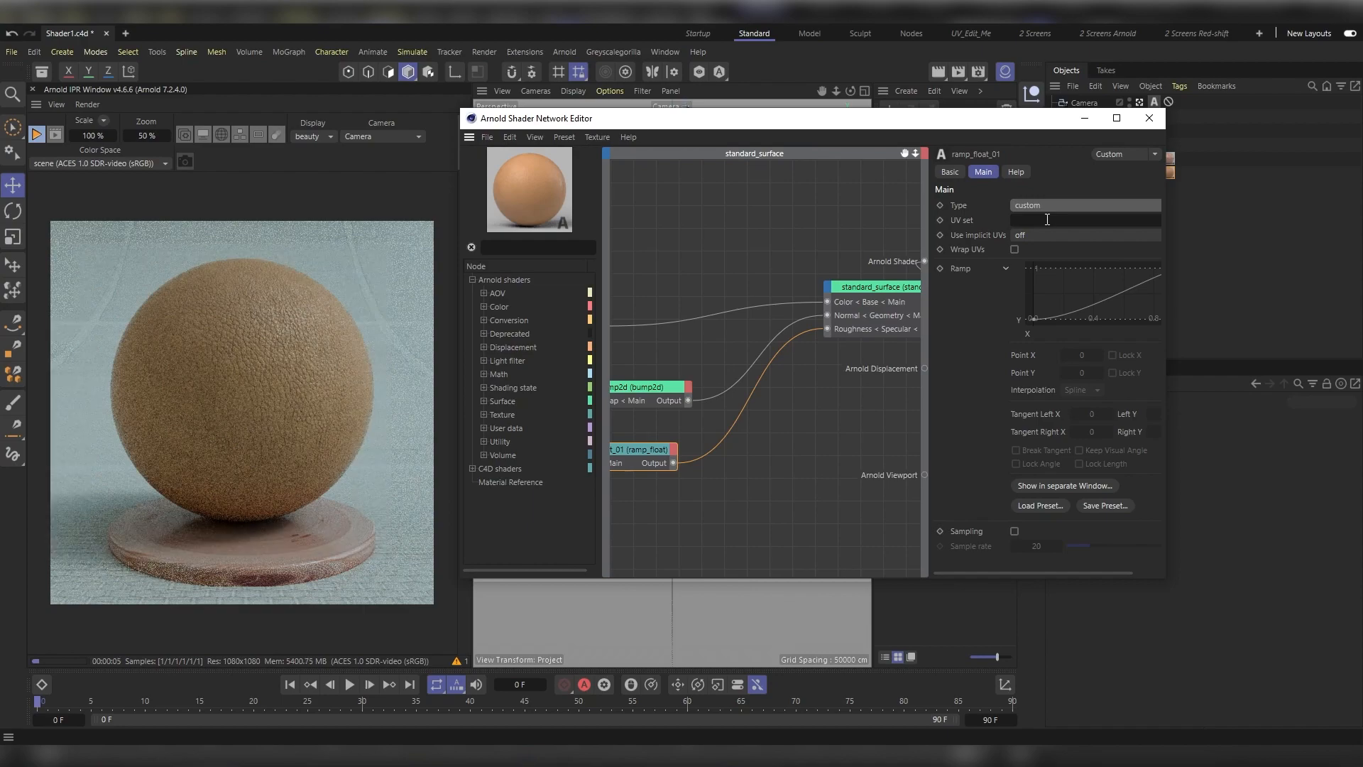
- Set the bump2d node's bump height to 0.1 cm in the leather material's network
left_click(1062, 485)
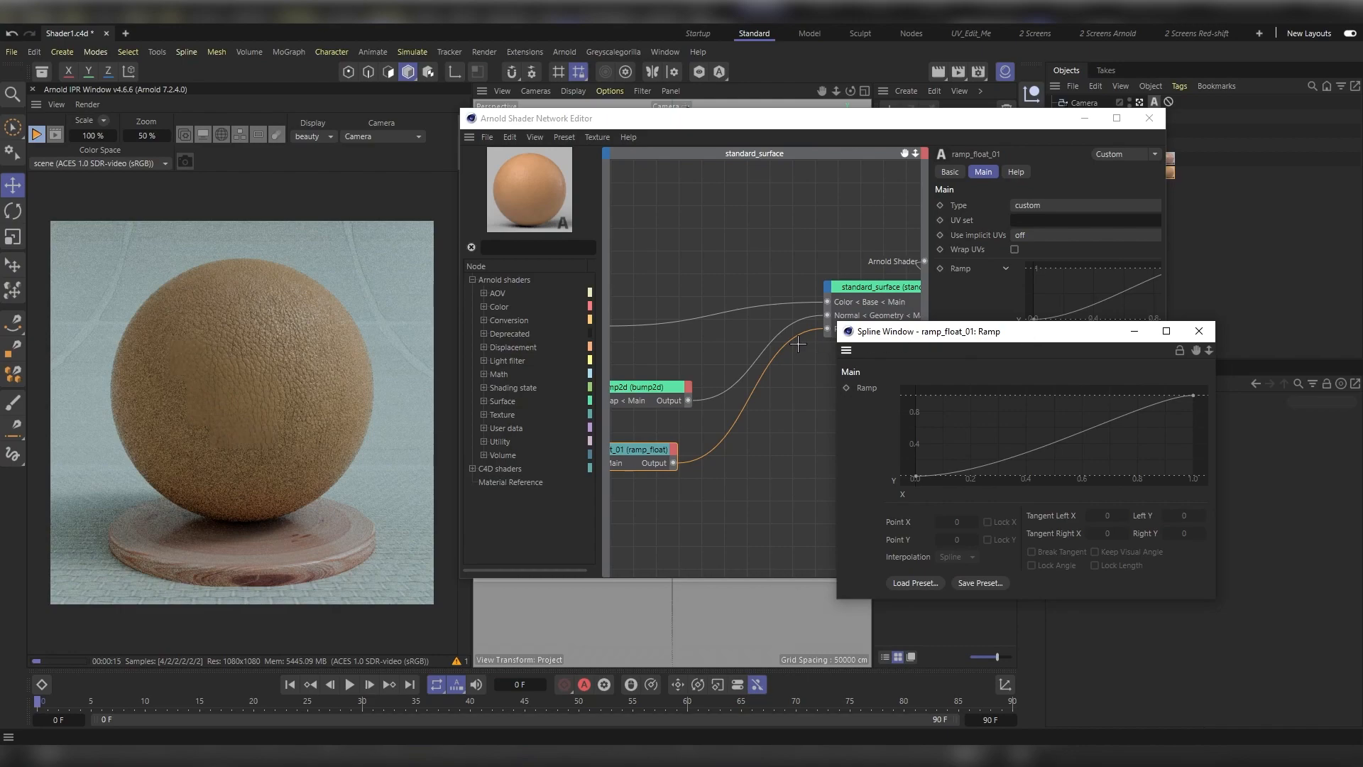
left_click(636, 387)
double_click(1023, 205)
type("0.1")
key("Return")
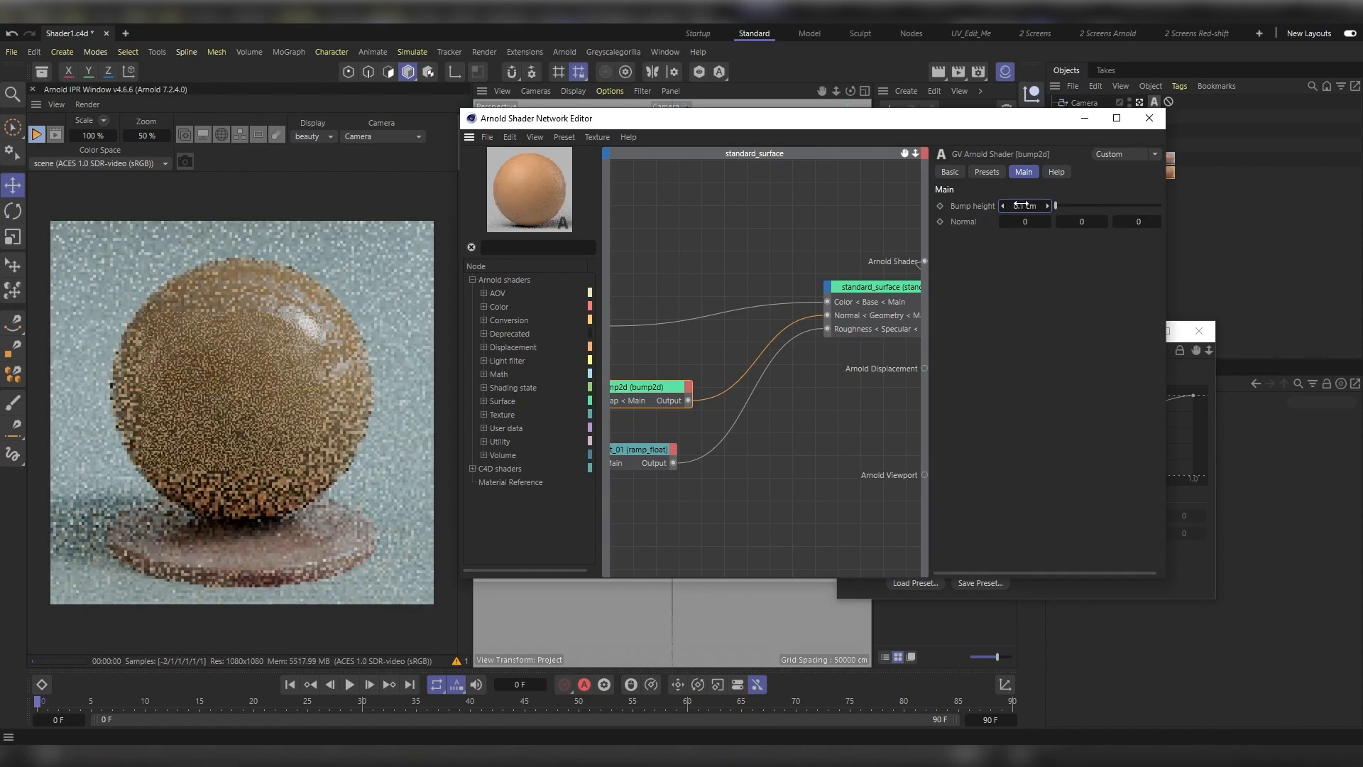
left_click(876, 288)
left_click(811, 347)
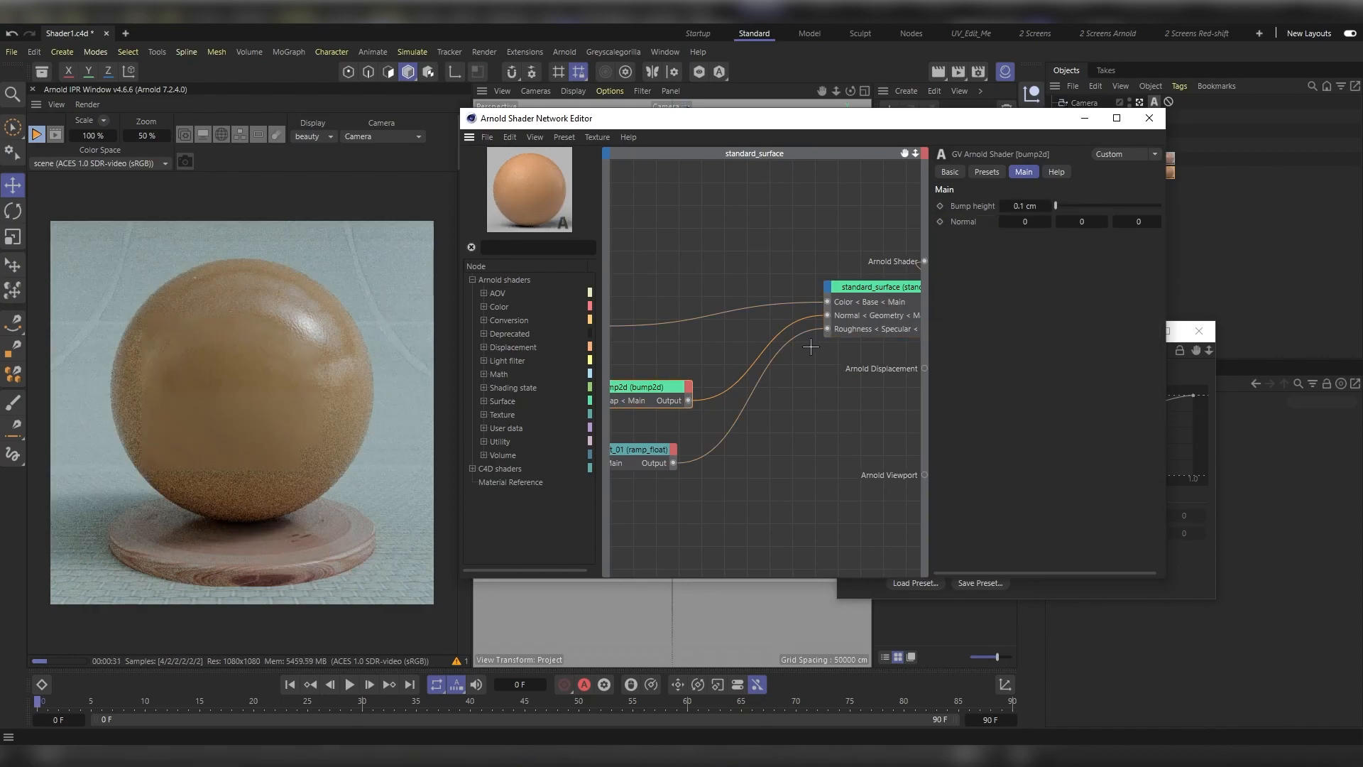
- Show the ramp_float node's ramp curve in a separate window and enlarge that window for editing
left_click(650, 449)
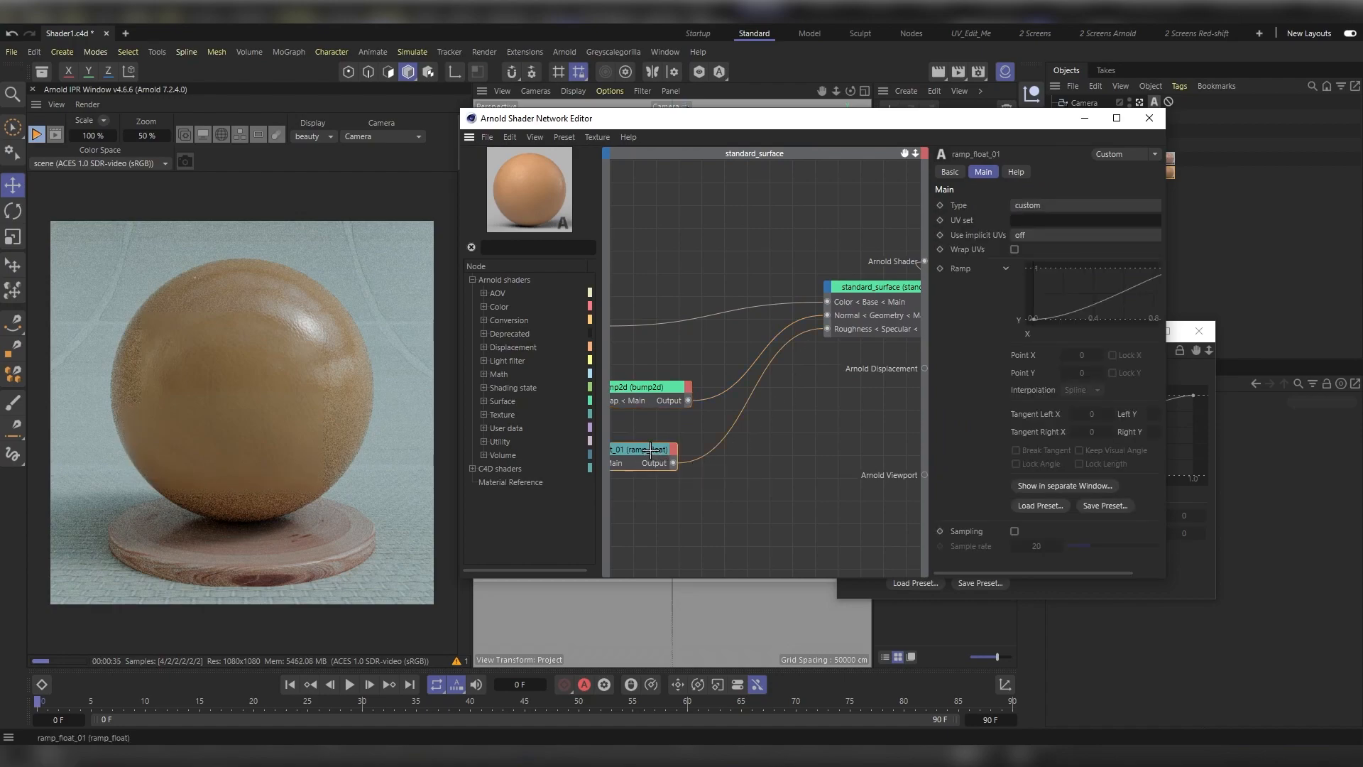
left_click(1029, 486)
left_click_drag(951, 334, 722, 157)
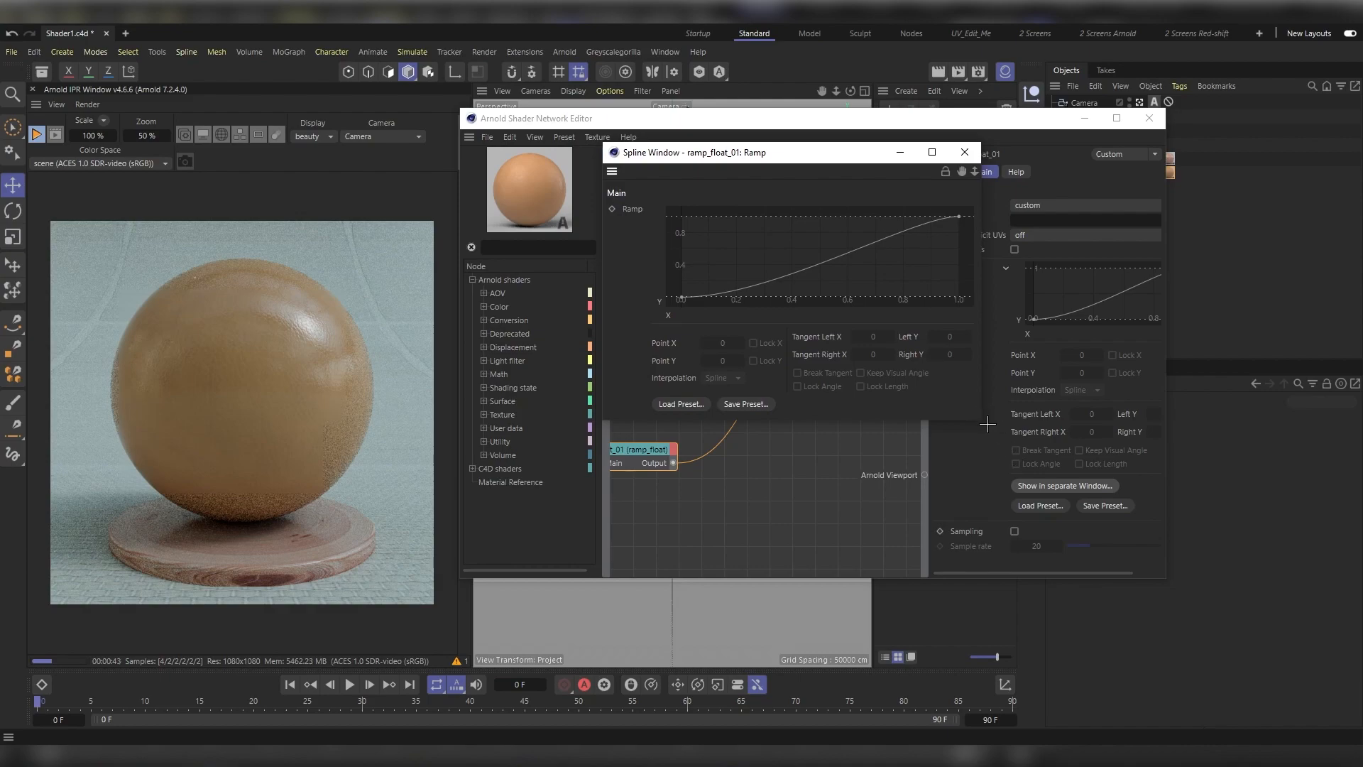
left_click_drag(982, 420, 1157, 574)
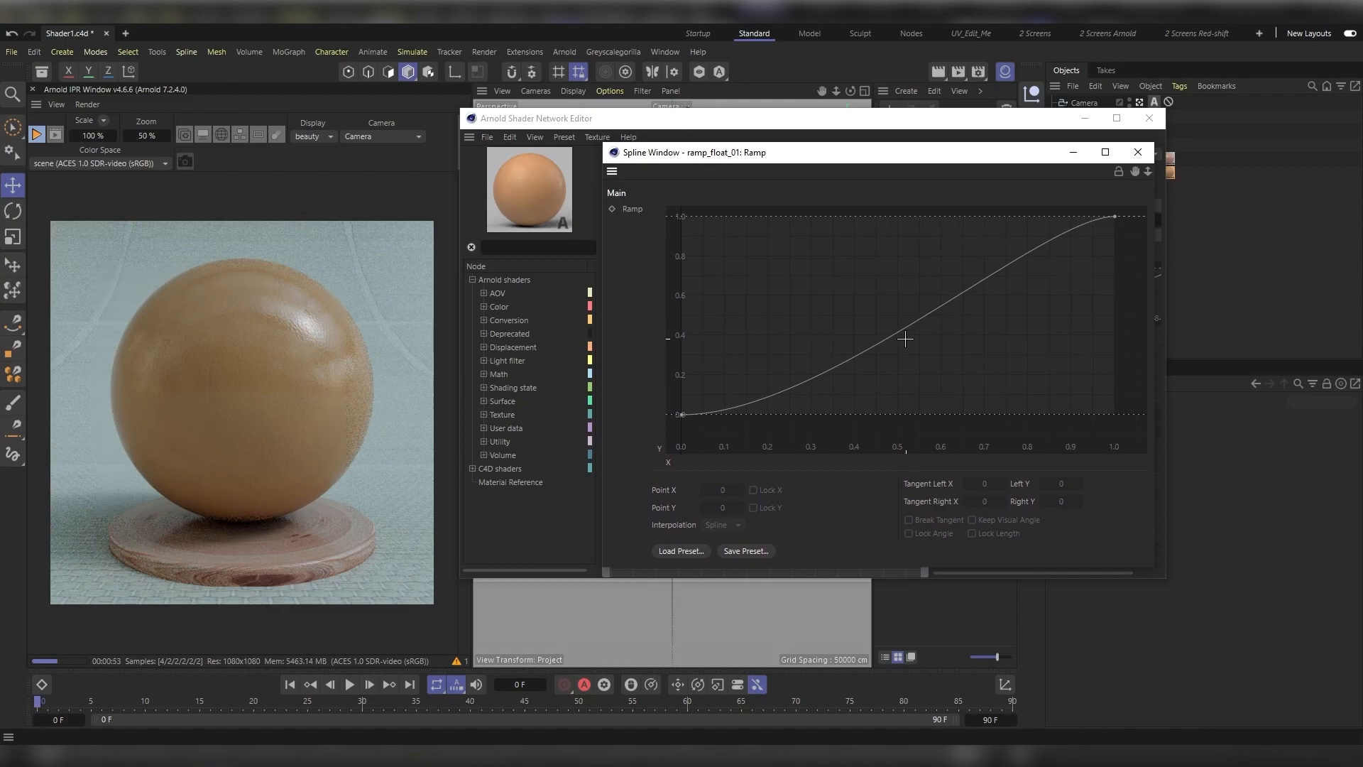
- Set the ramp_float node as the surface shader to preview the roughness map on the sphere
left_click(1073, 152)
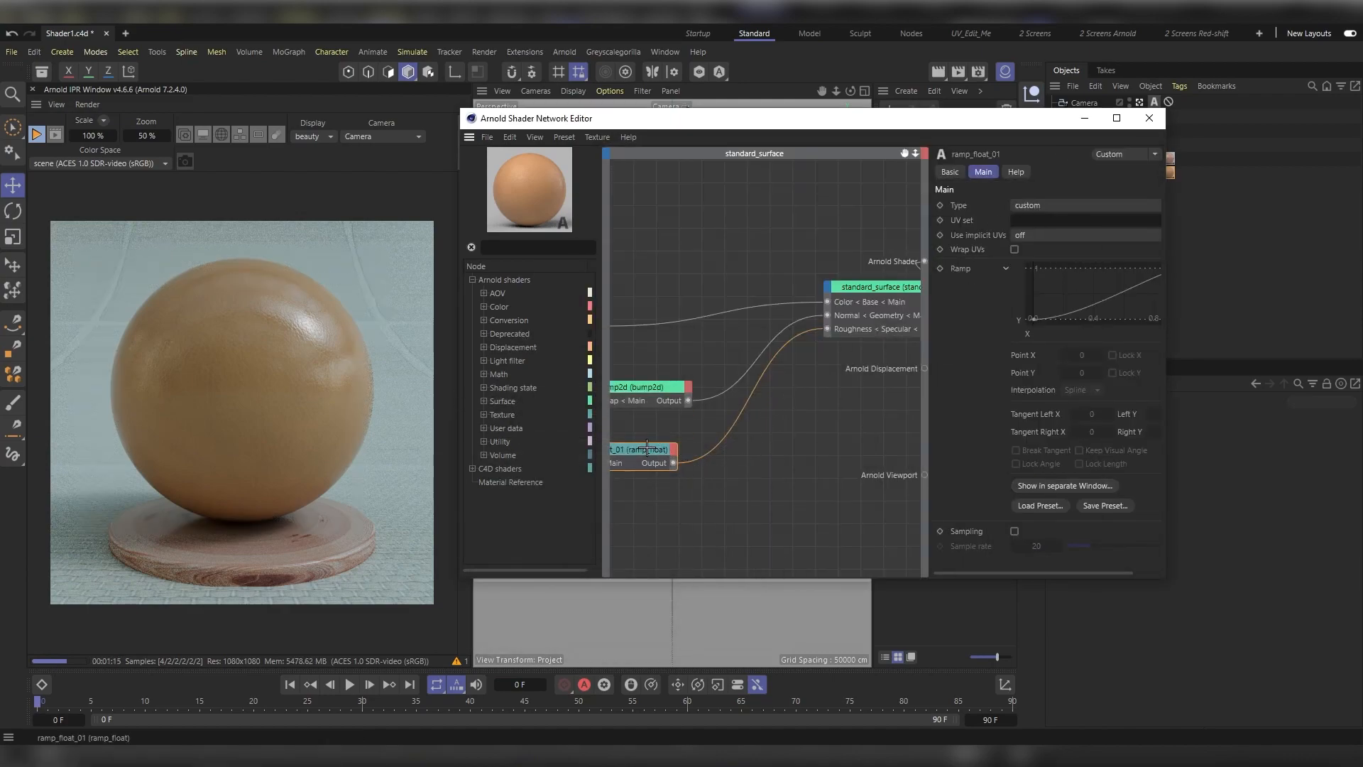
key("a")
key("1")
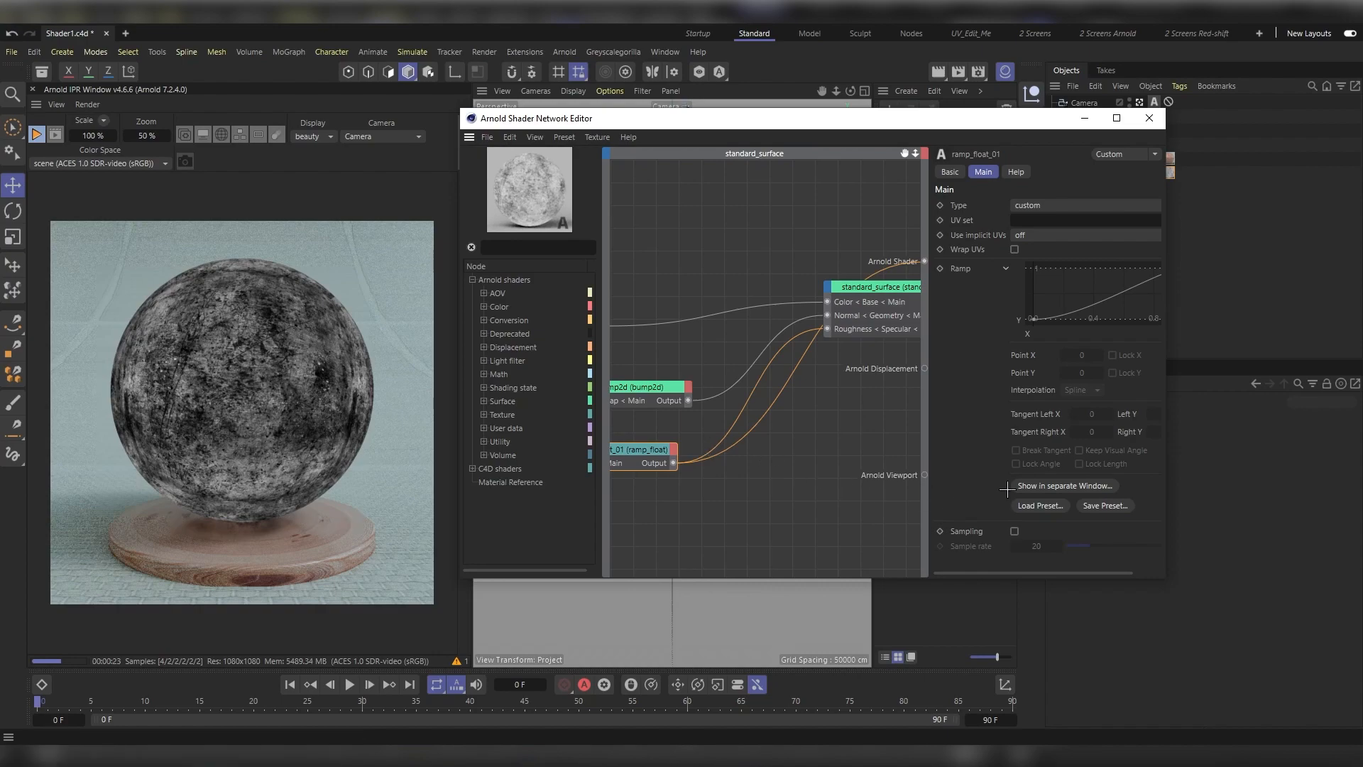
- Flatten the roughness ramp by lowering its end point to about 0.42 and raising its start point to about 0.19
left_click(1038, 485)
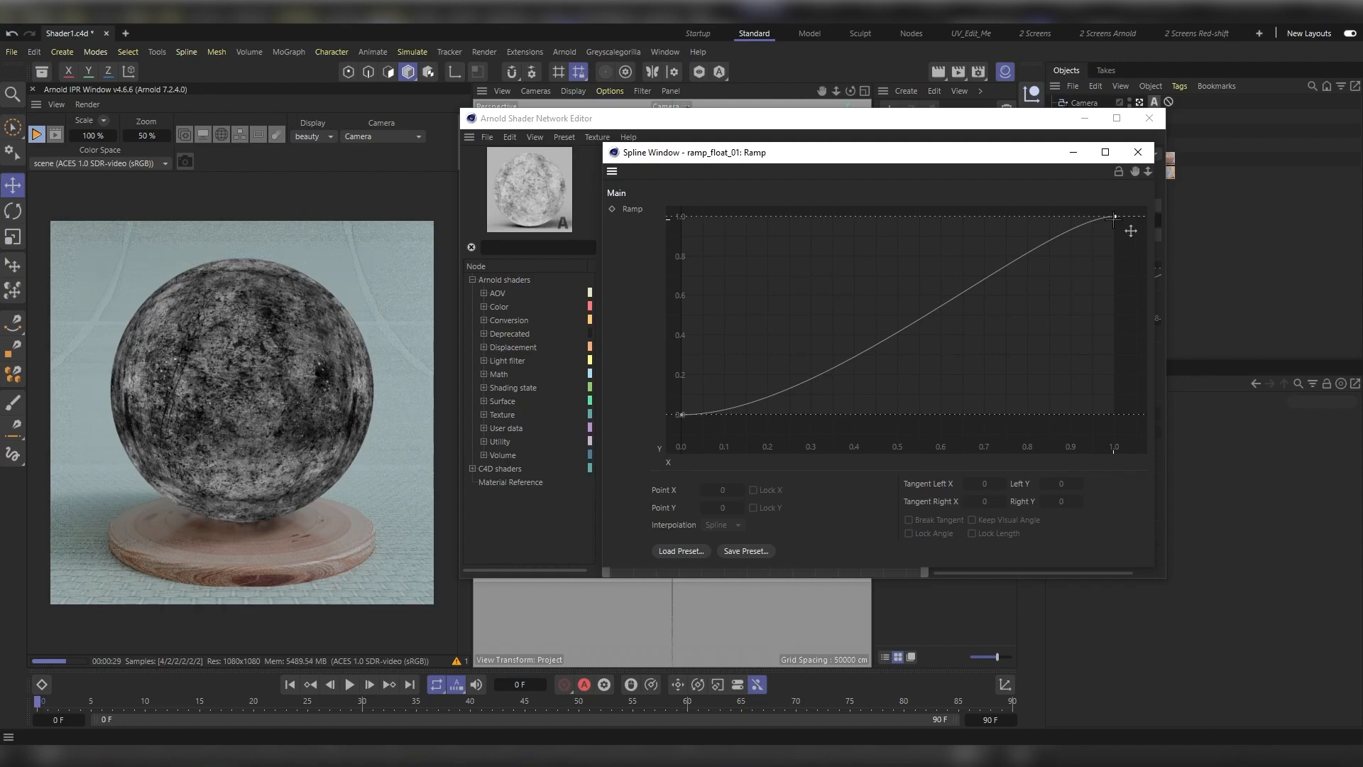
left_click_drag(1114, 217, 1157, 334)
left_click_drag(682, 416, 675, 377)
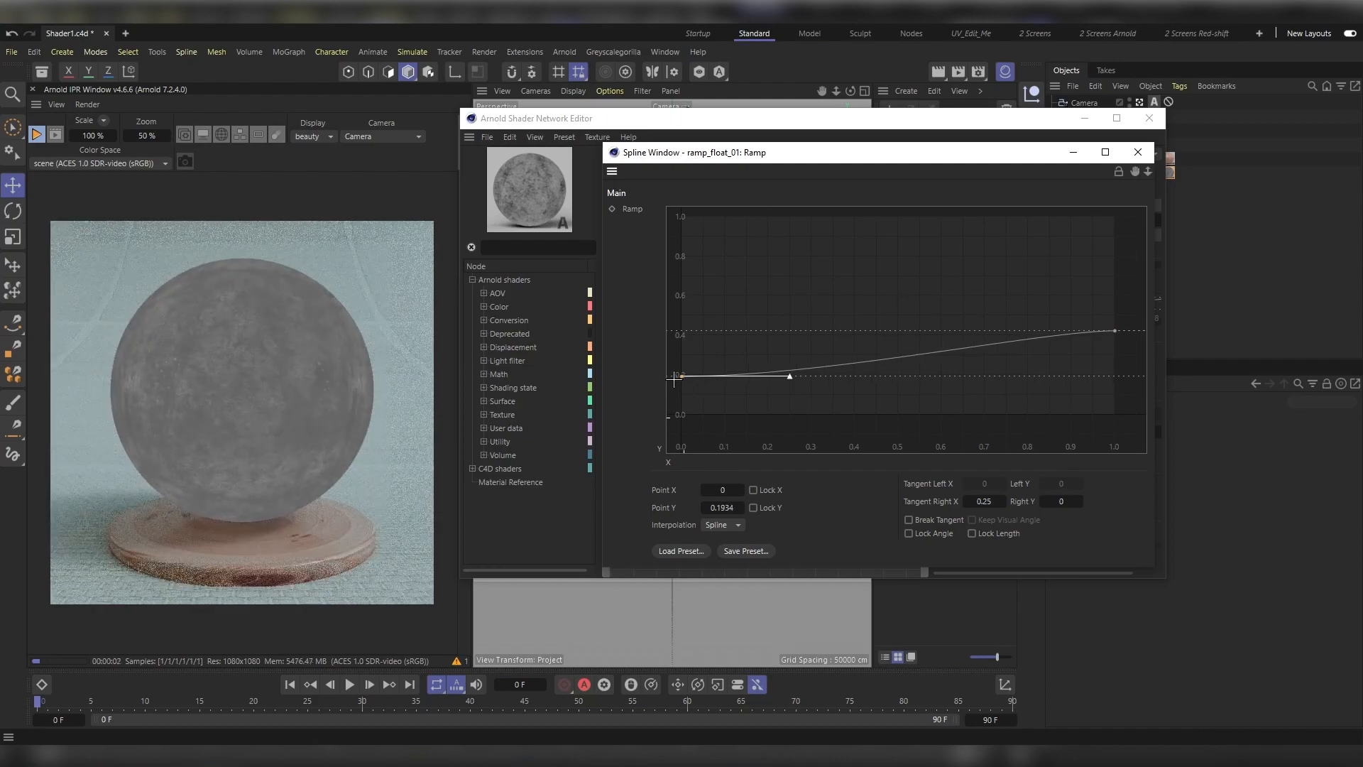
left_click(1074, 152)
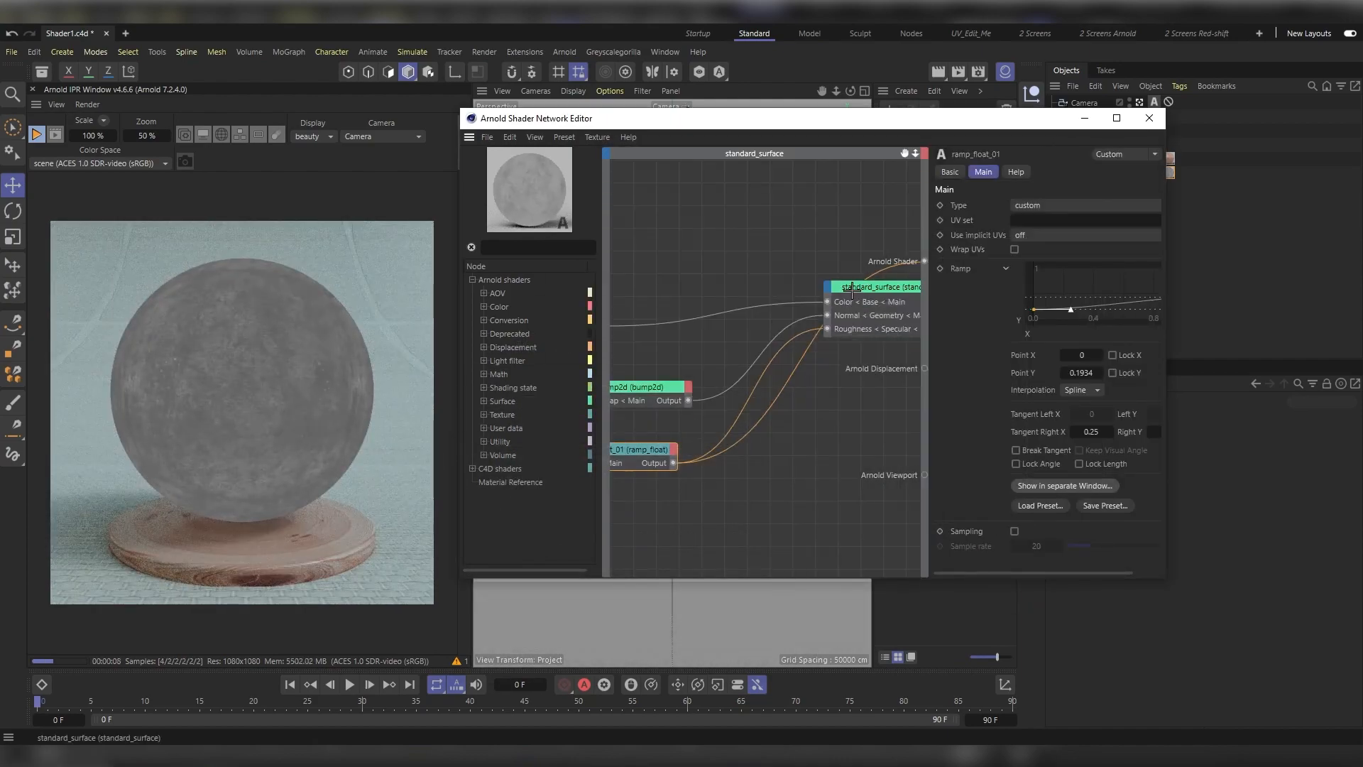
- Set the standard_surface node as the surface shader again and examine the render snapshot enlarged in the Picture Viewer
left_click(849, 289)
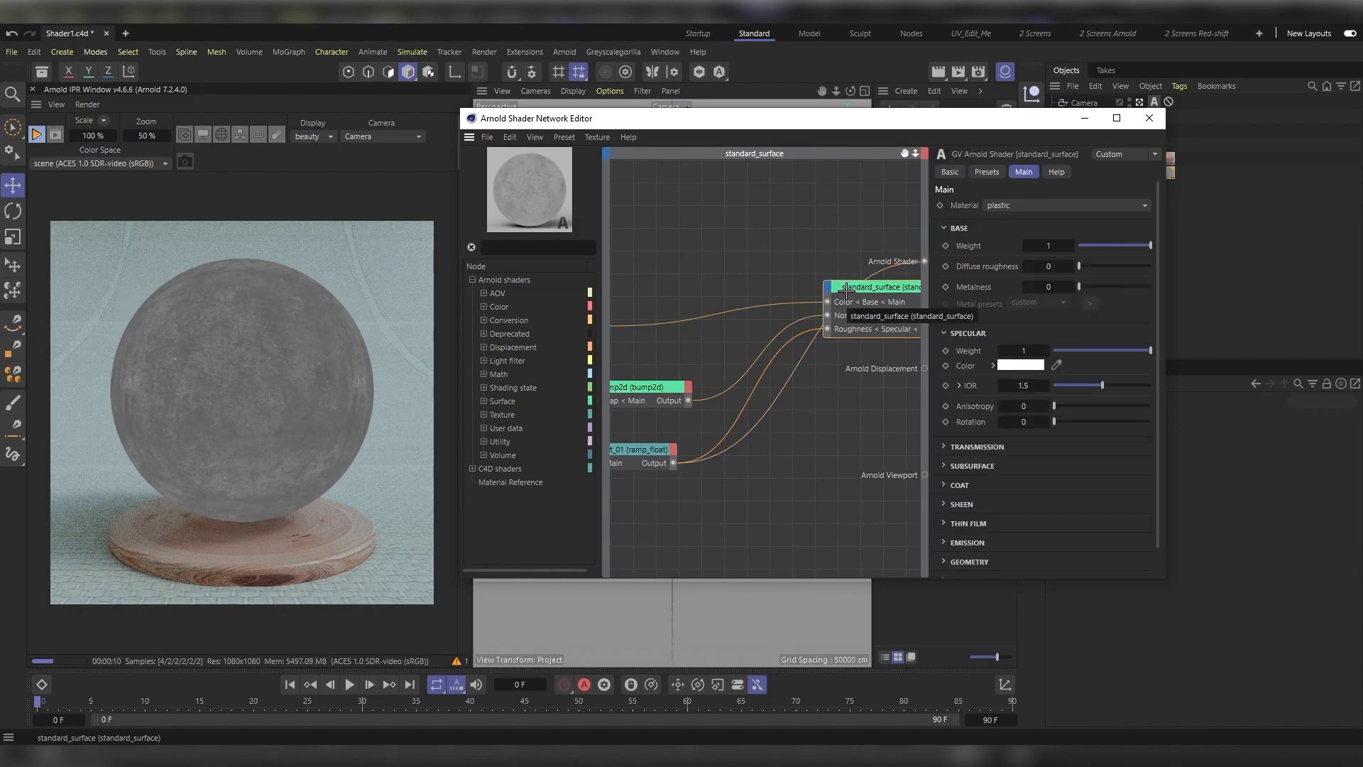
key("alt+w")
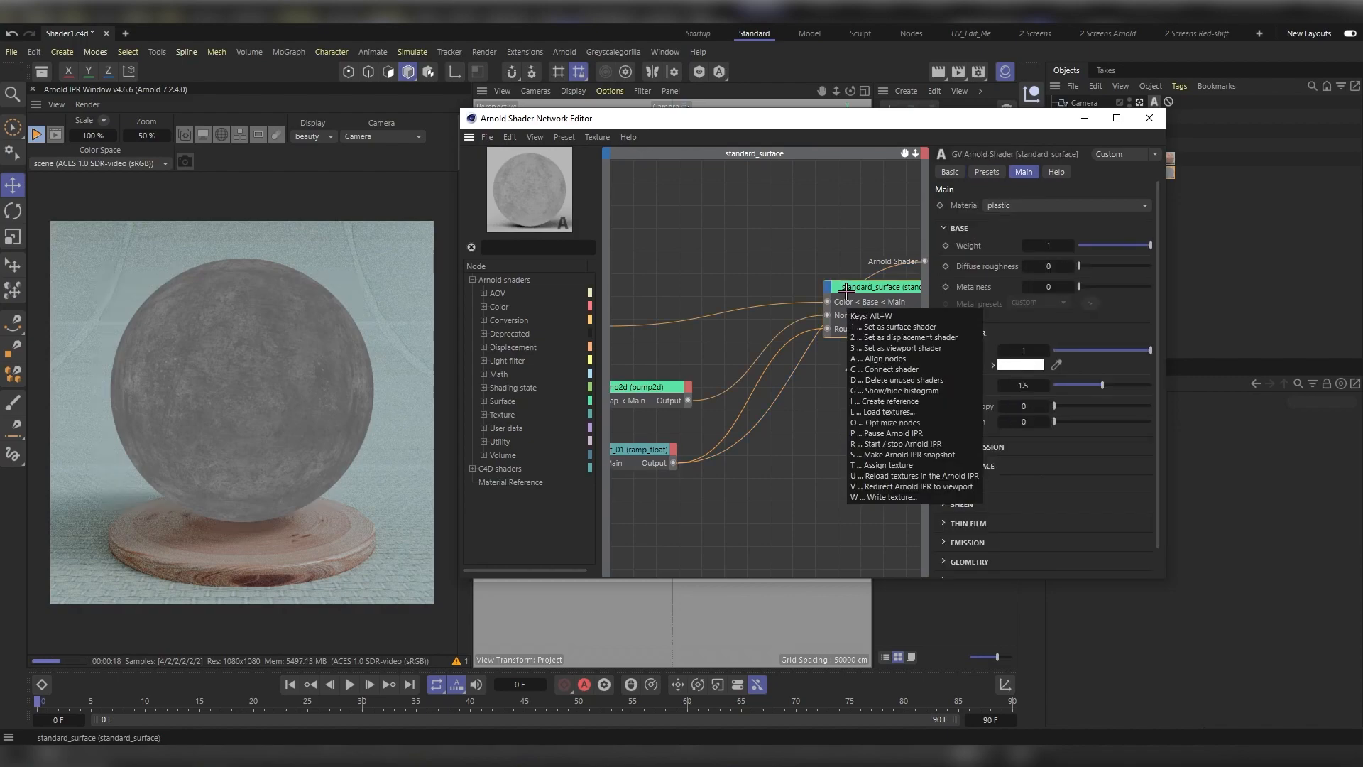
key("1")
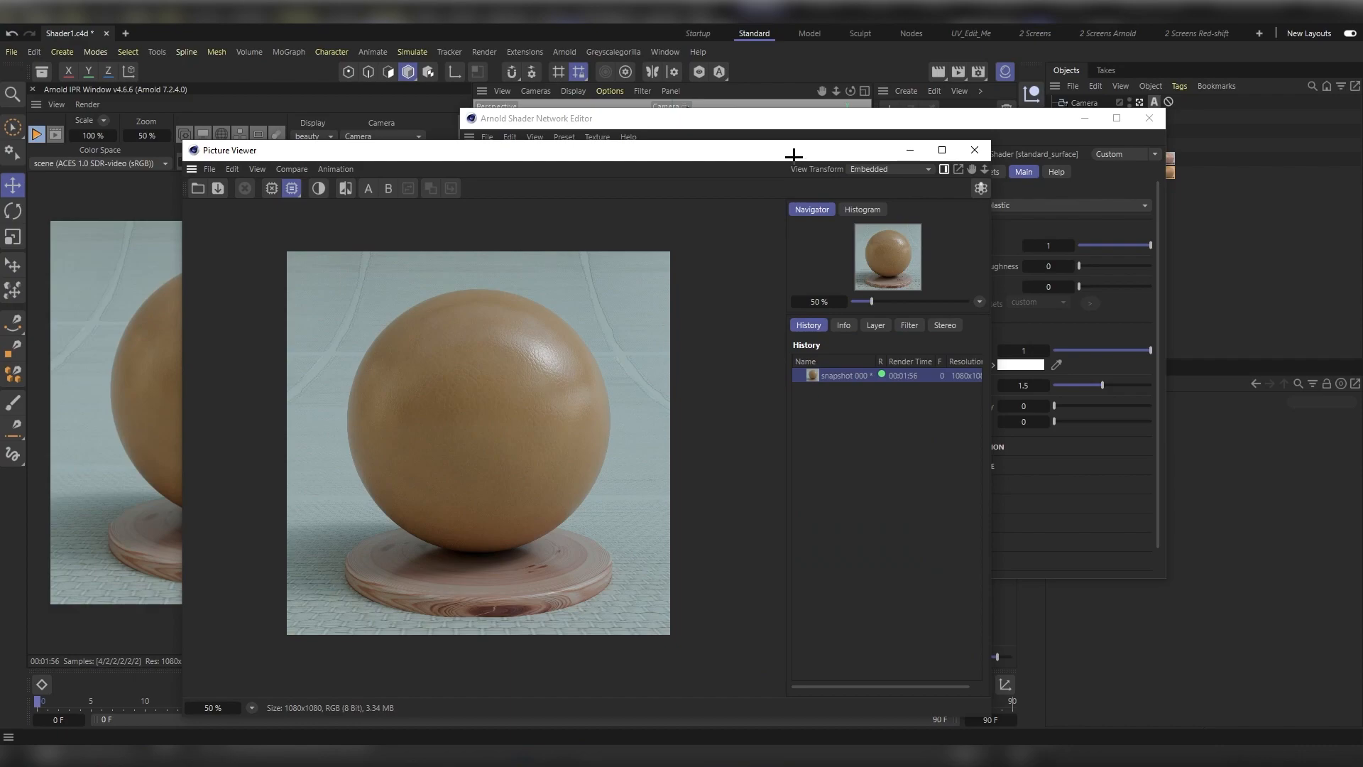
left_click_drag(794, 156, 816, 3)
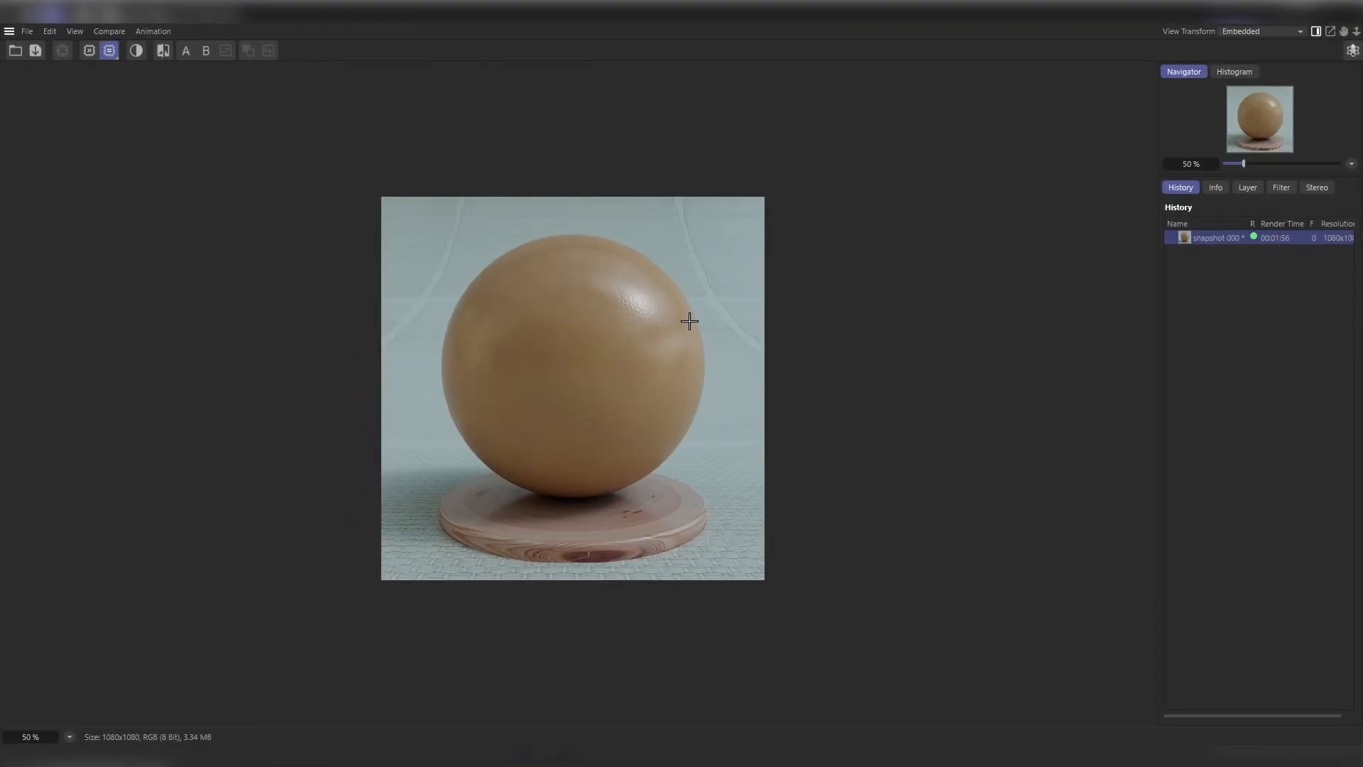
scroll(670, 375, "up", 3)
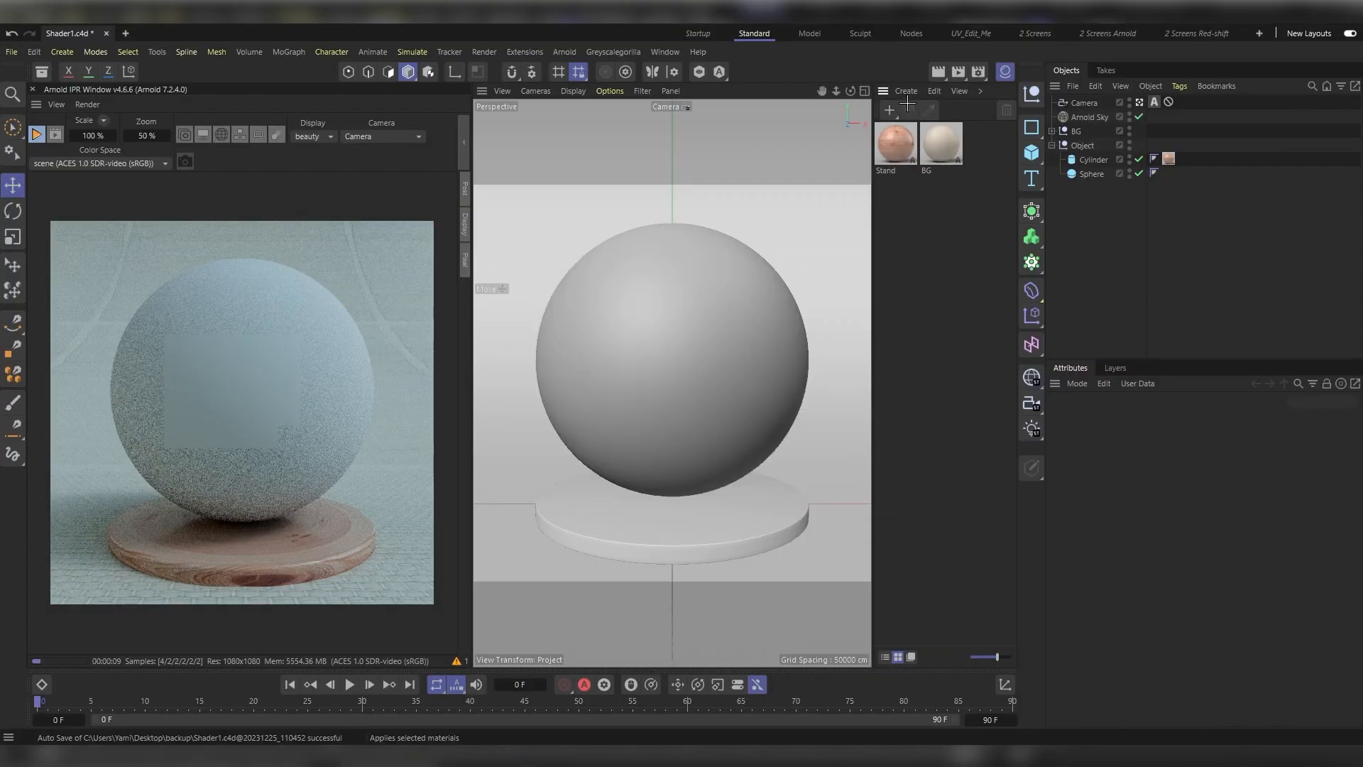
- Create a new Arnold standard_surface material and assign it to the Sphere object
left_click(906, 91)
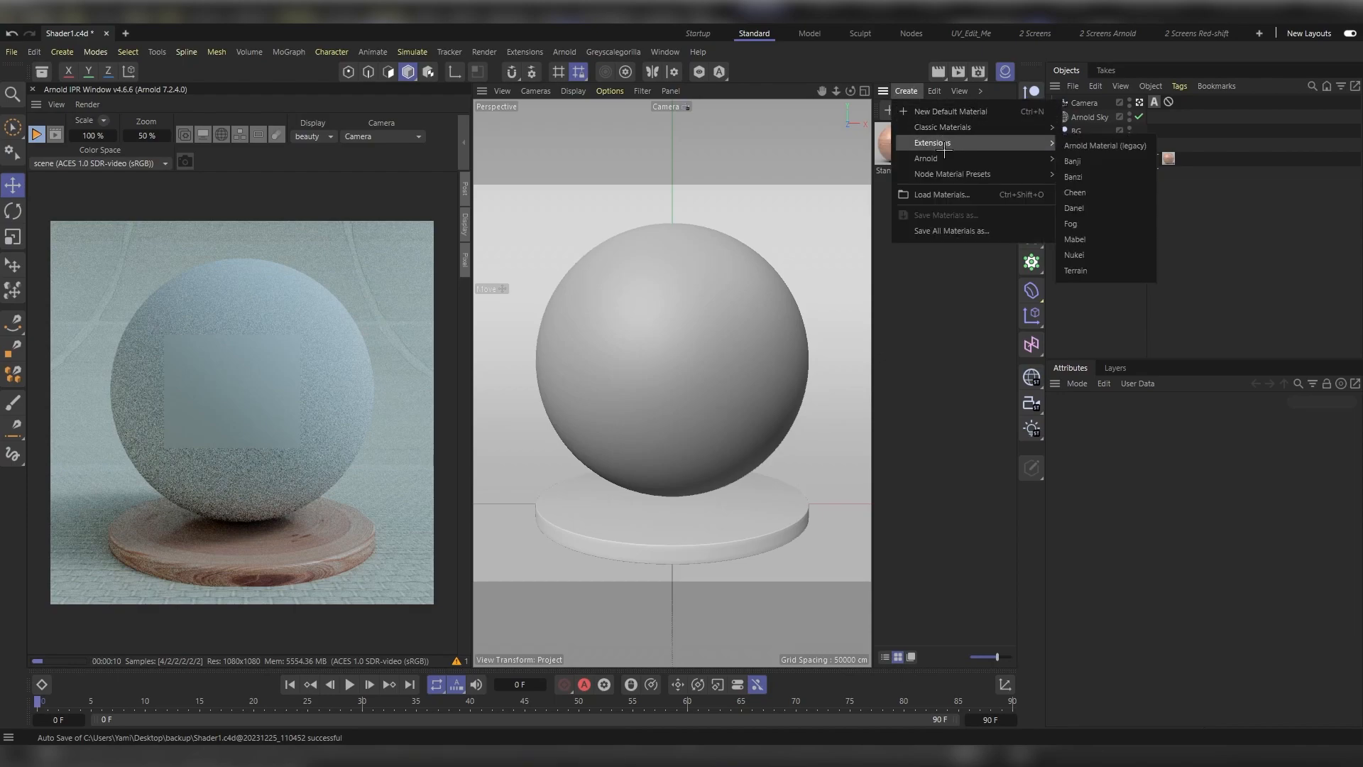
mouse_move(959, 157)
mouse_move(1077, 177)
left_click(1165, 281)
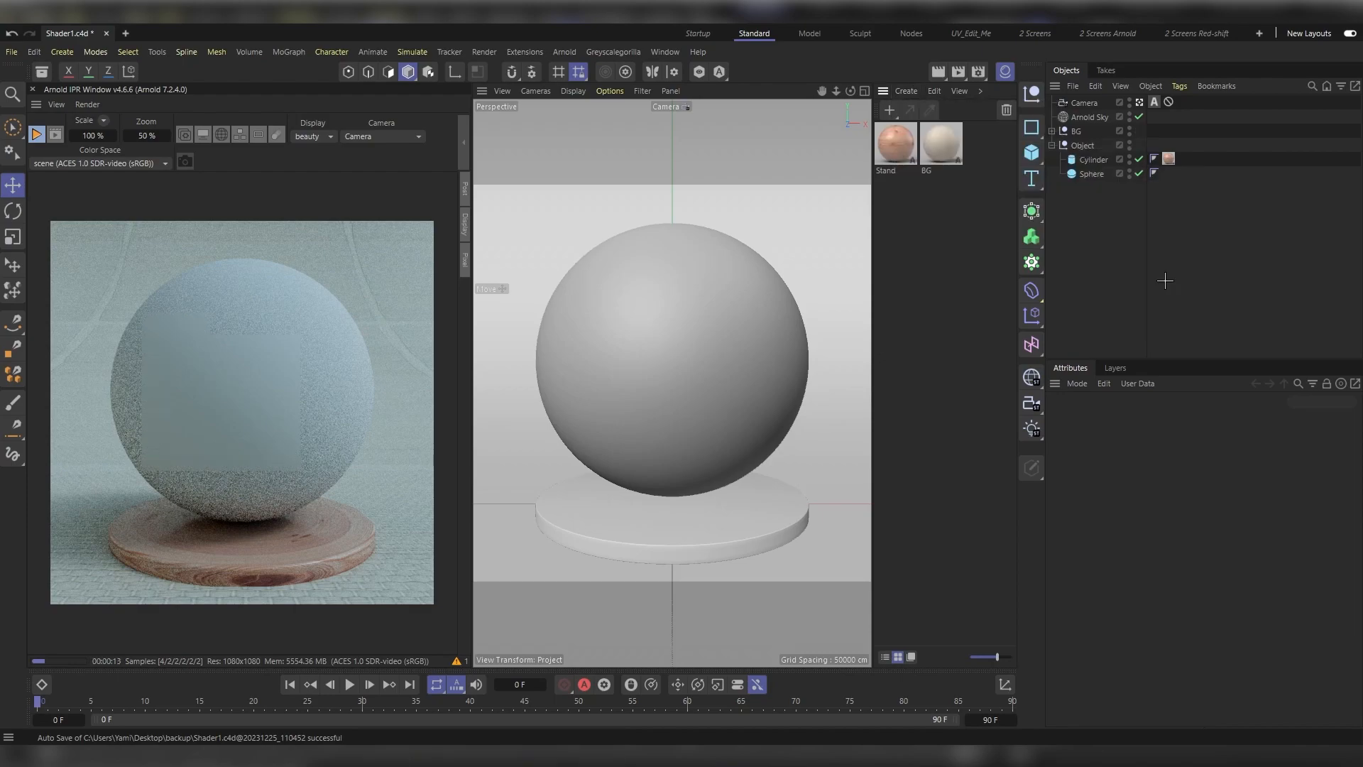
left_click_drag(892, 131, 1094, 174)
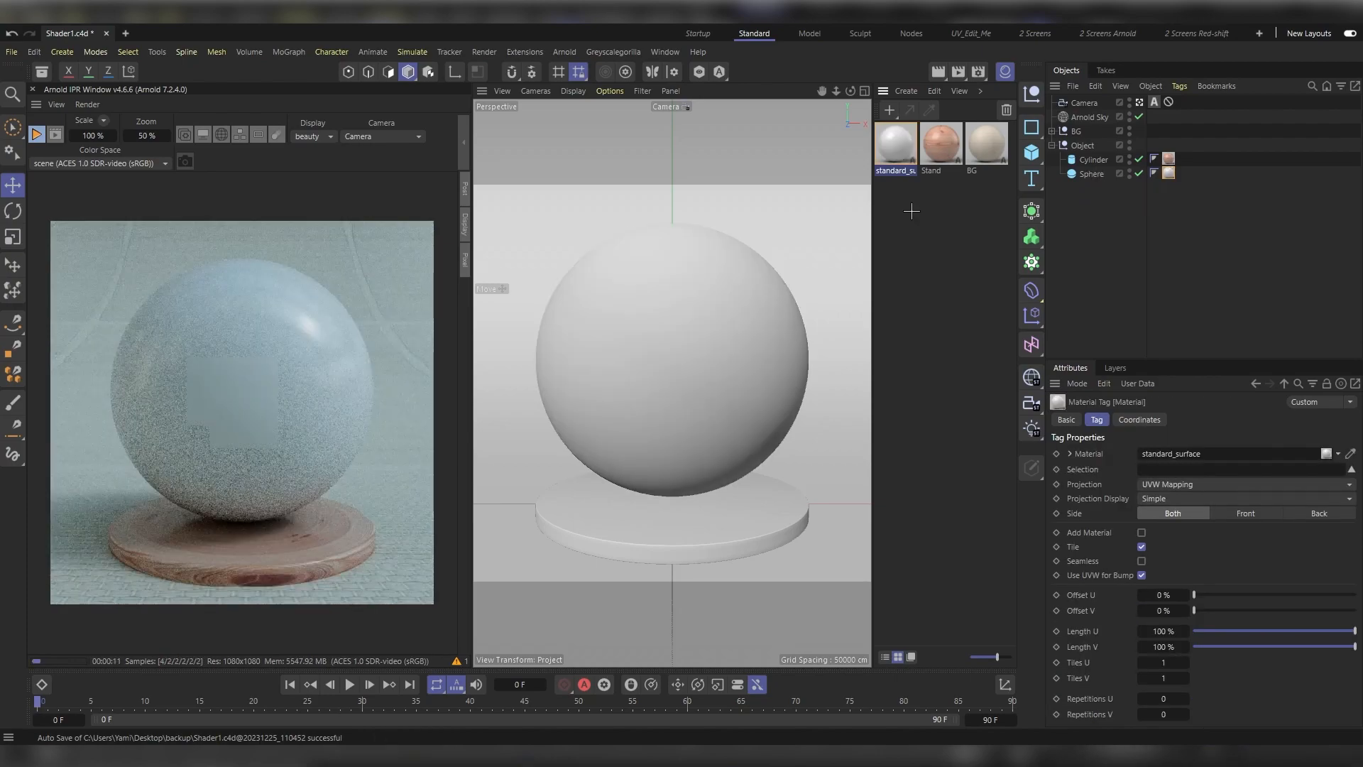
- Add the TextureSupply_Floor001 Albedo and Reflection textures to the new material's network and set the Albedo image's color space to sRGB
double_click(898, 139)
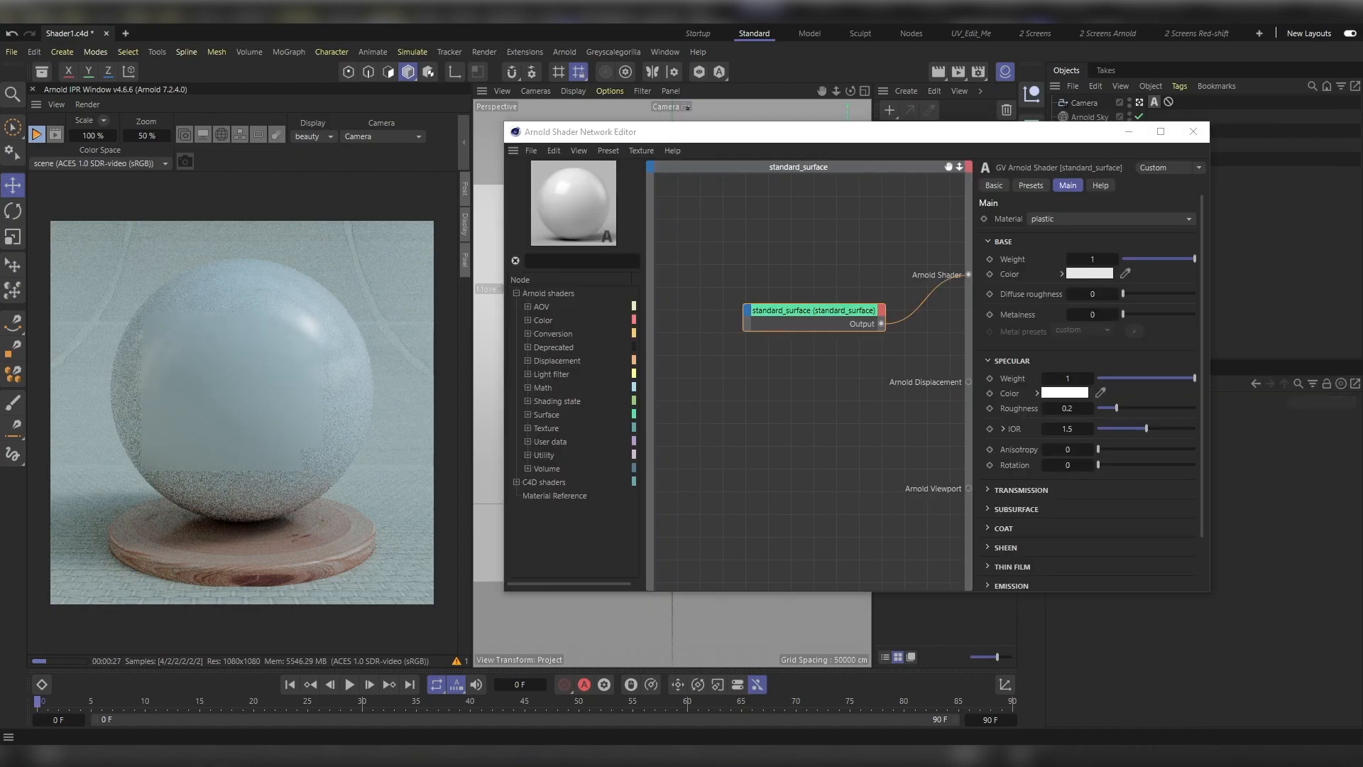
left_click_drag(1086, 319, 765, 426)
left_click(816, 418)
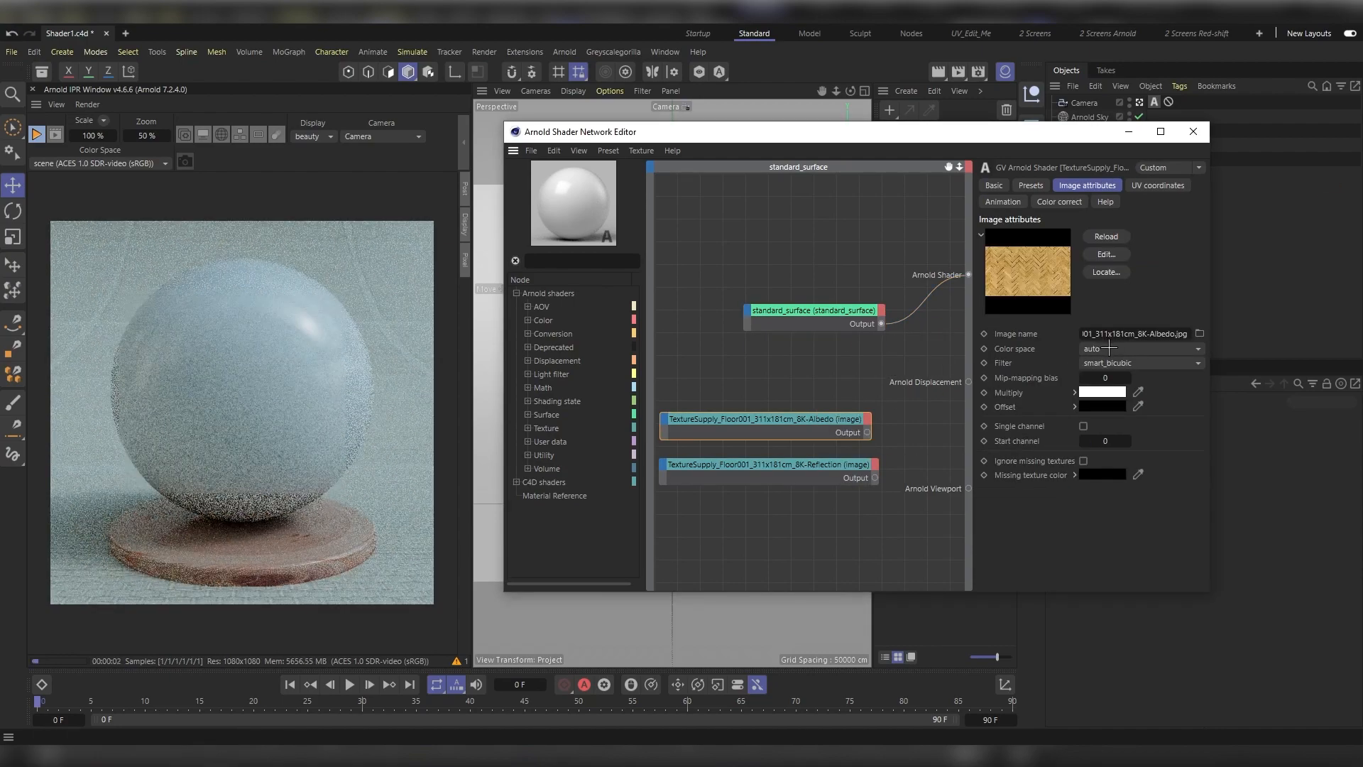
left_click(1109, 348)
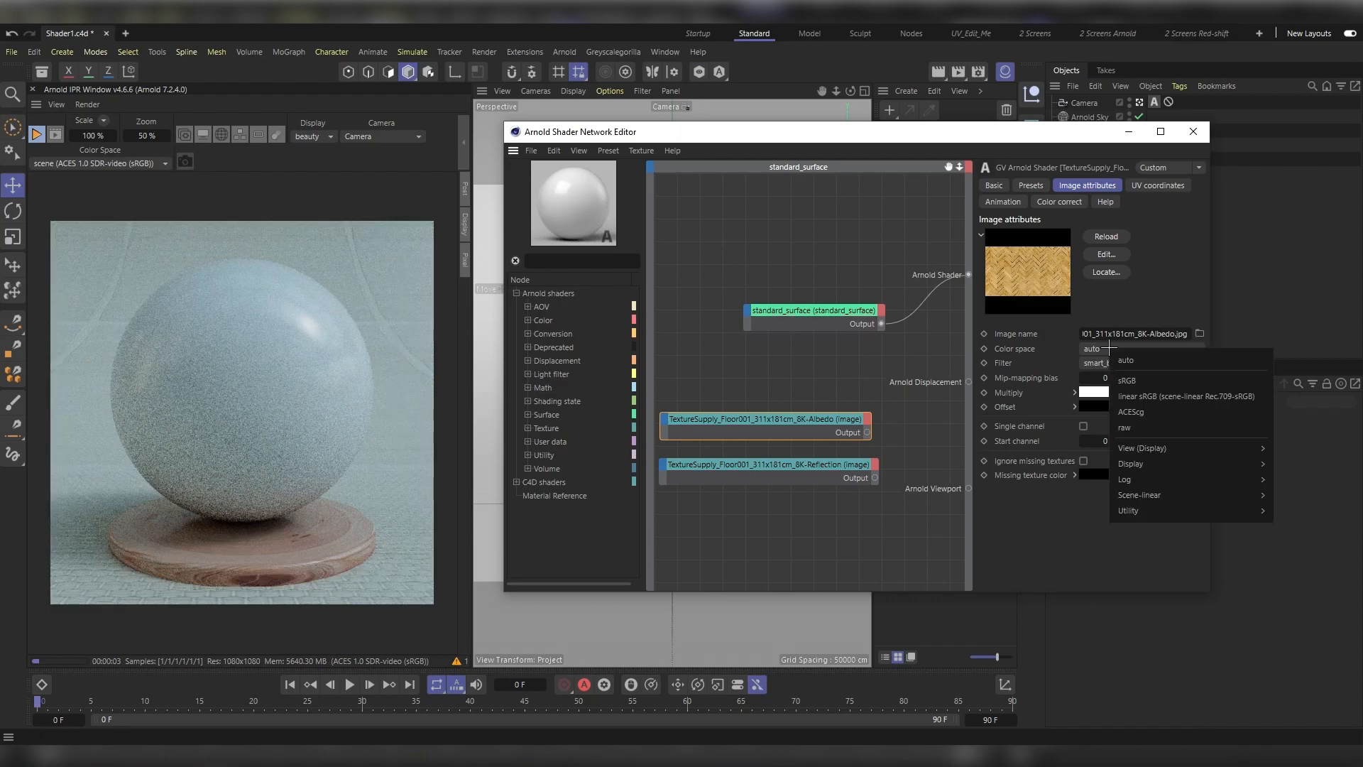
left_click(1136, 380)
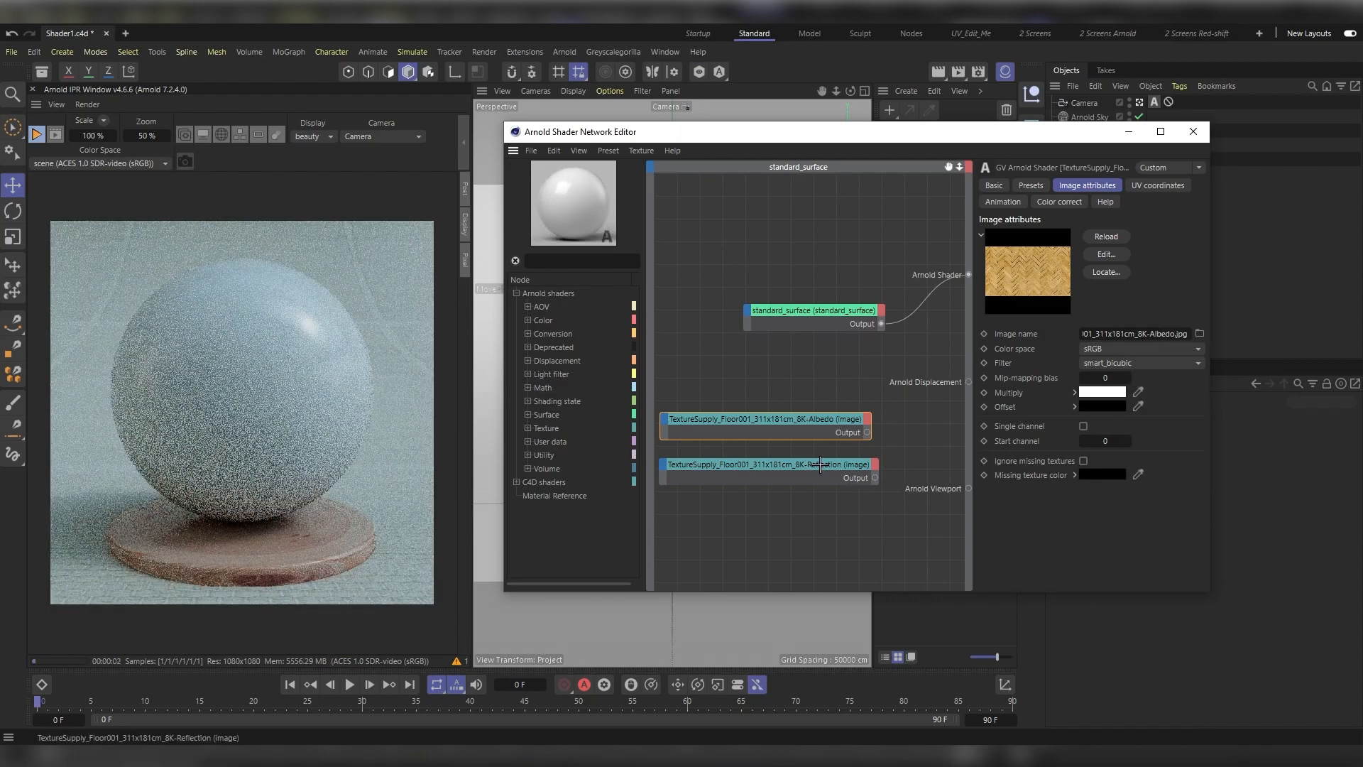
- Set the color space of the Floor001 Reflection image to raw
left_click(848, 476)
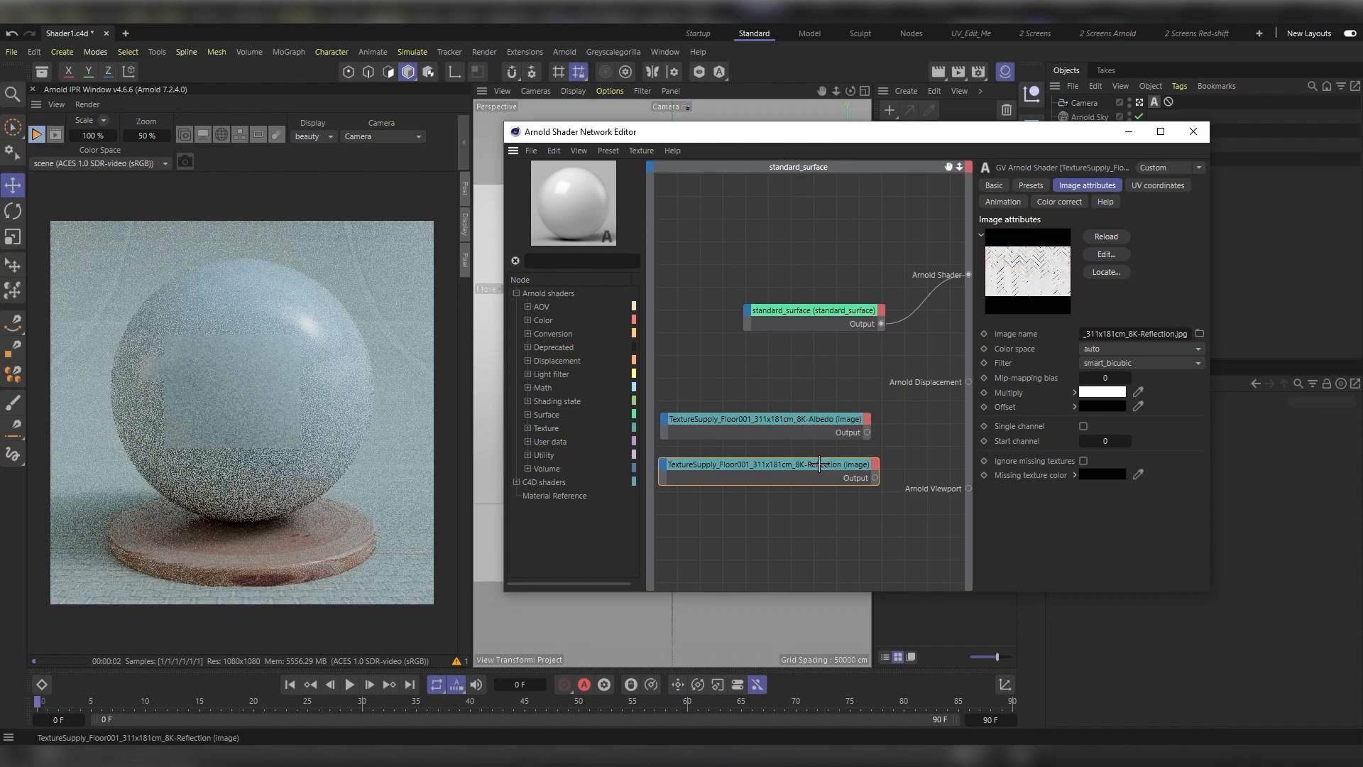
left_click(1097, 348)
left_click(1137, 426)
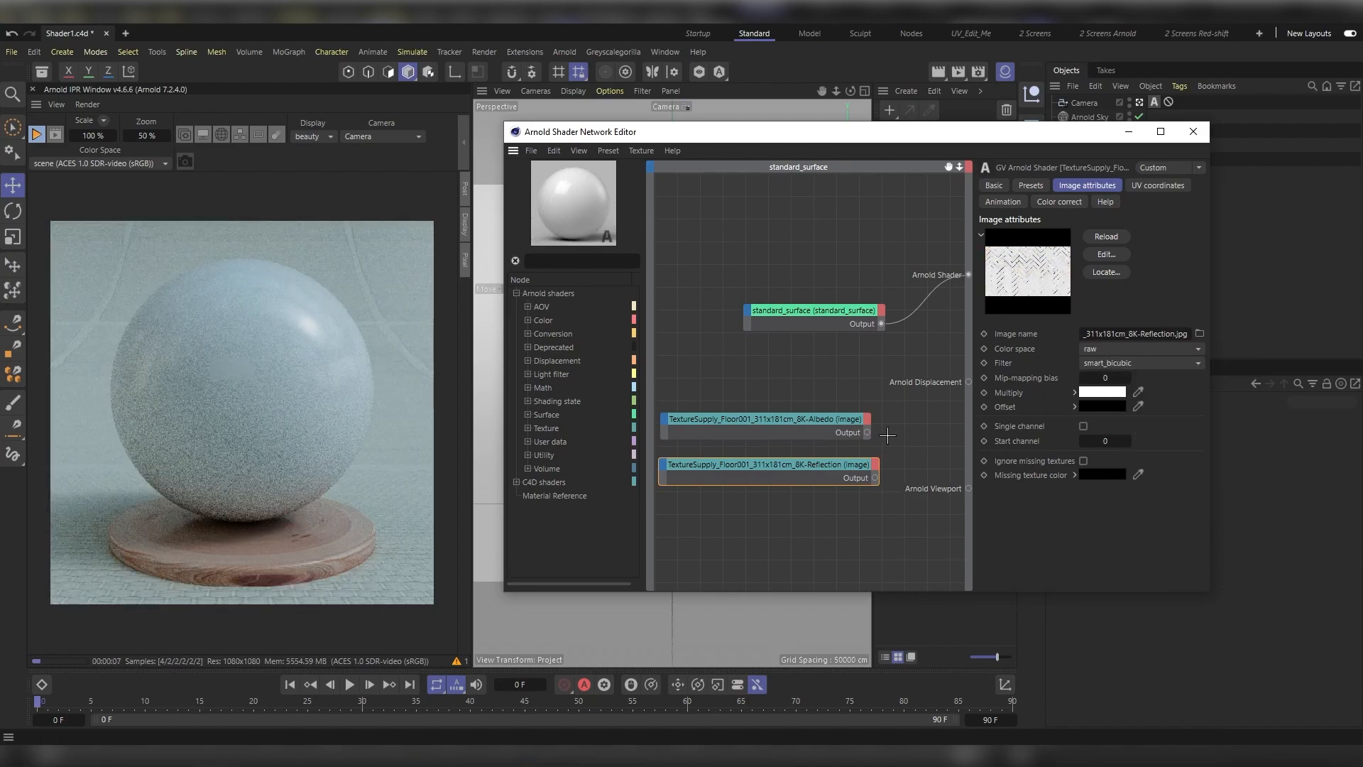
- Connect the Floor001 Albedo image output to the standard_surface's Base Color input
left_click_drag(869, 433, 747, 314)
mouse_move(764, 314)
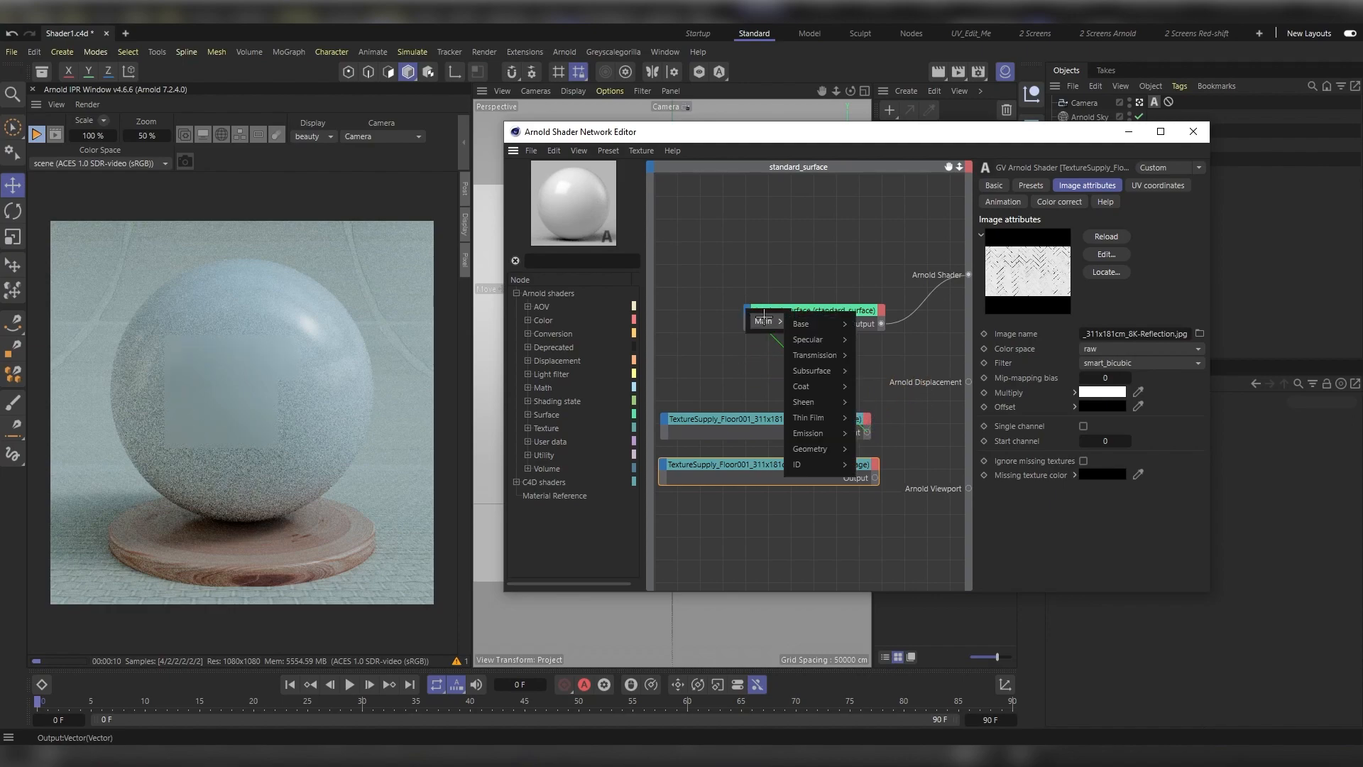
mouse_move(809, 323)
left_click(877, 341)
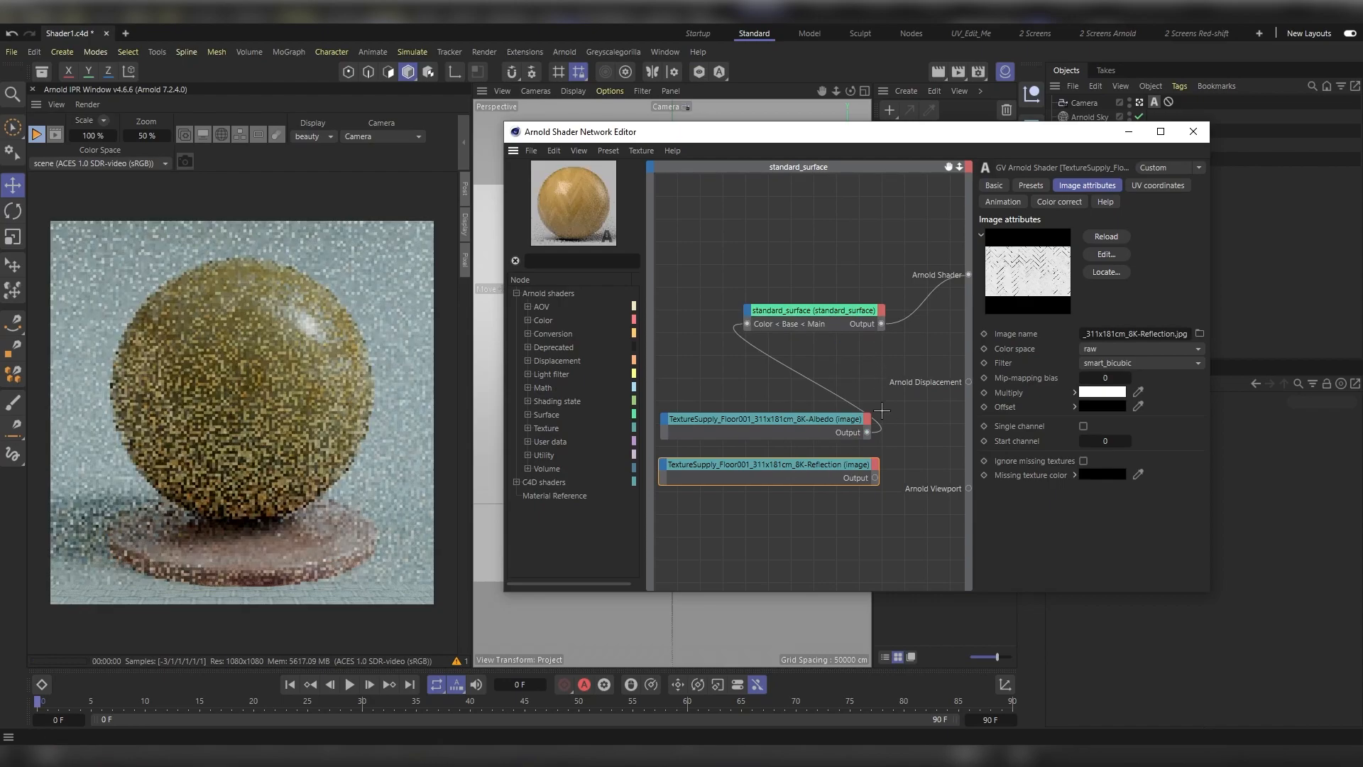
- Connect the Floor001 Reflection image output to the standard_surface's Specular Roughness input
left_click_drag(874, 478, 750, 318)
mouse_move(787, 321)
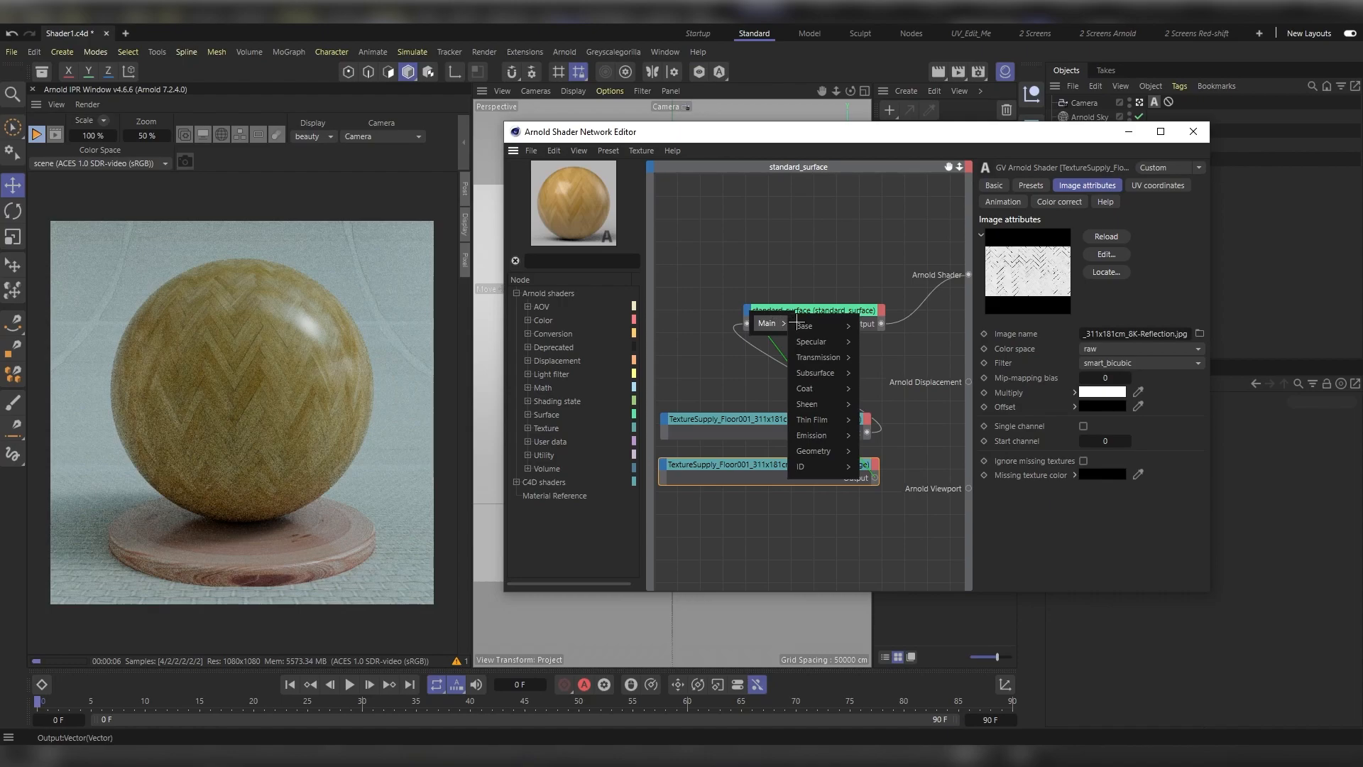
mouse_move(816, 341)
left_click(883, 374)
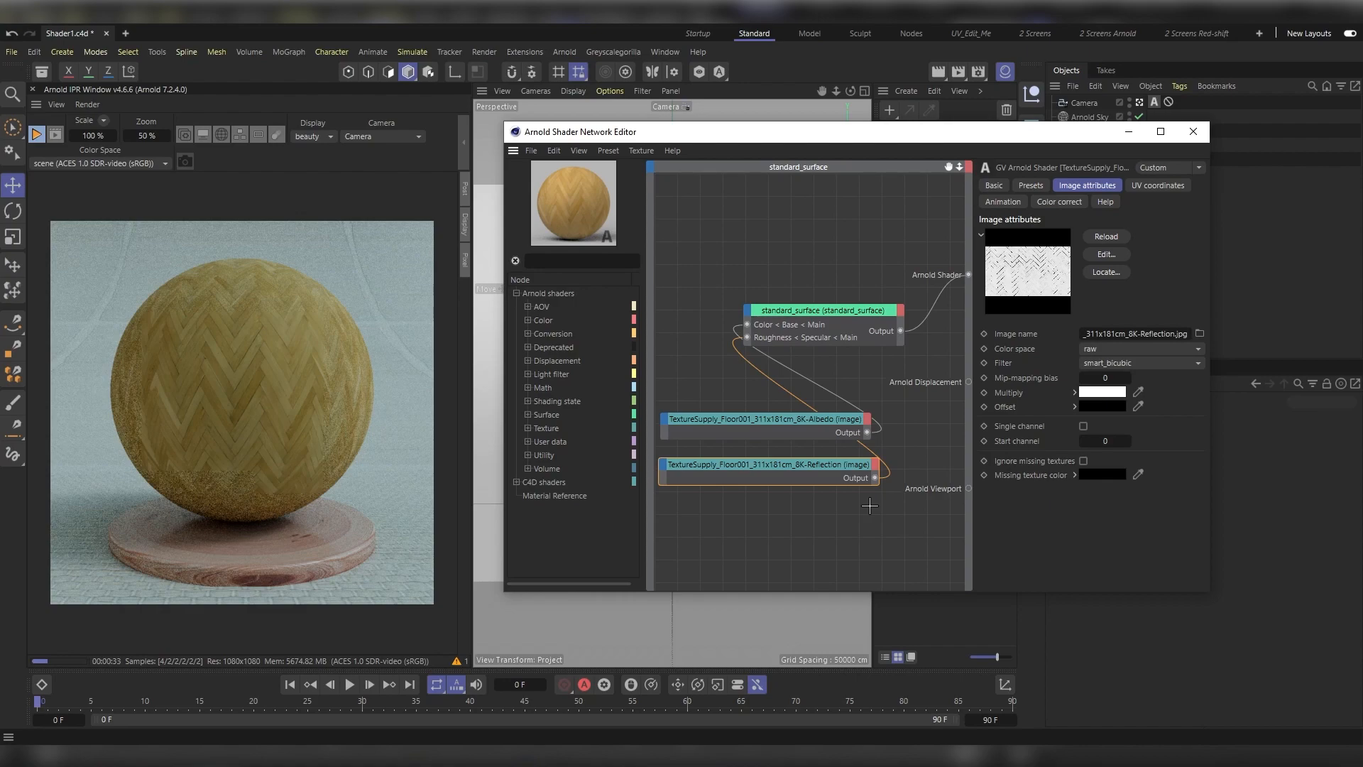
- Insert a bump2d node after the Floor001 Reflection image, feeding the image into its Bump map input
key("Tab")
type("bump")
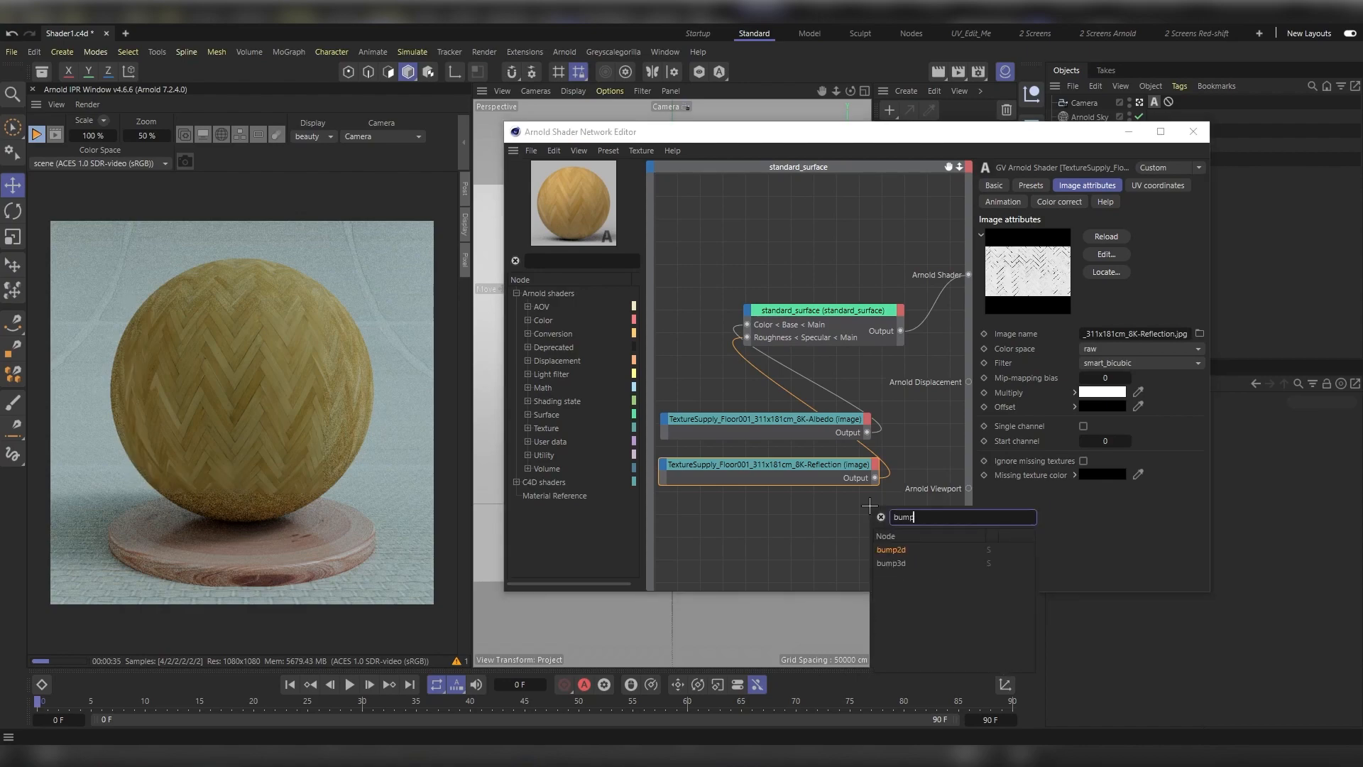
key("Return")
key("Down")
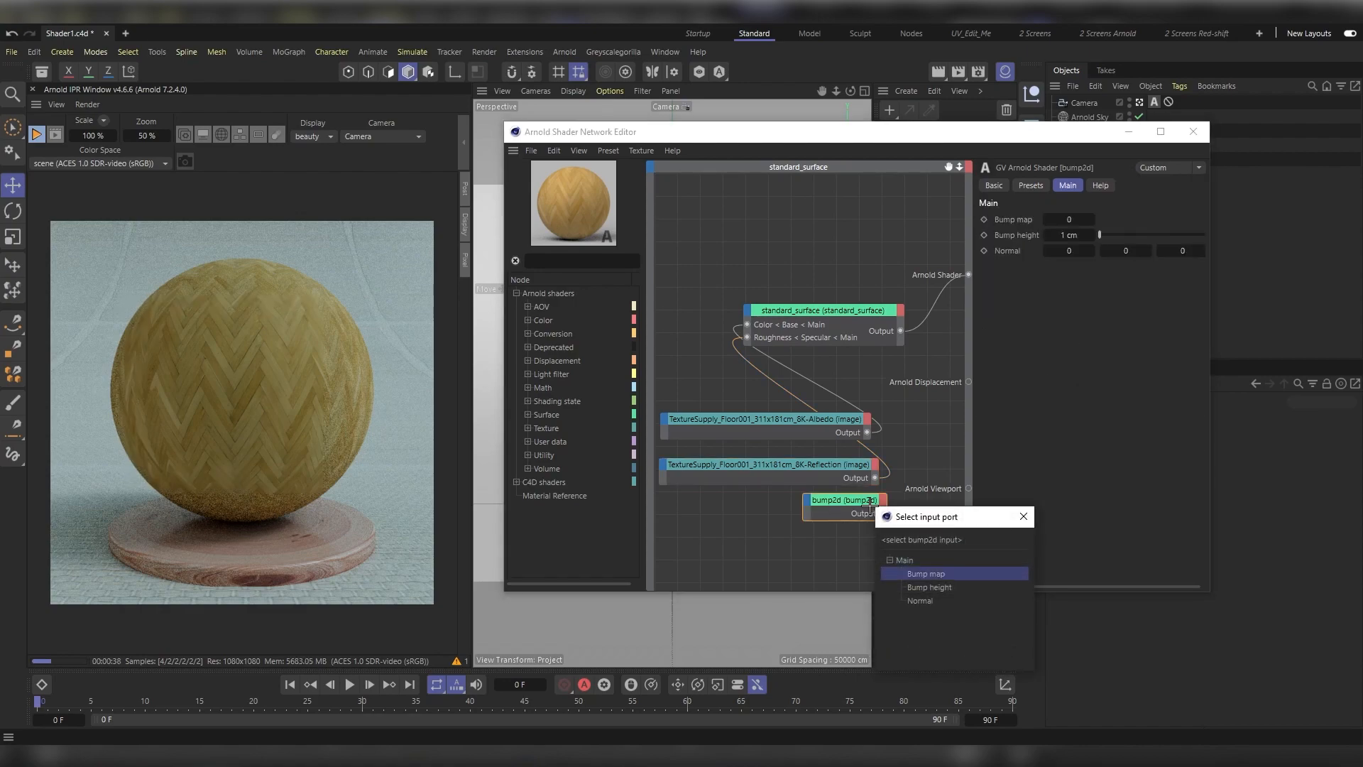
key("Return")
middle_click_drag(778, 479, 873, 471)
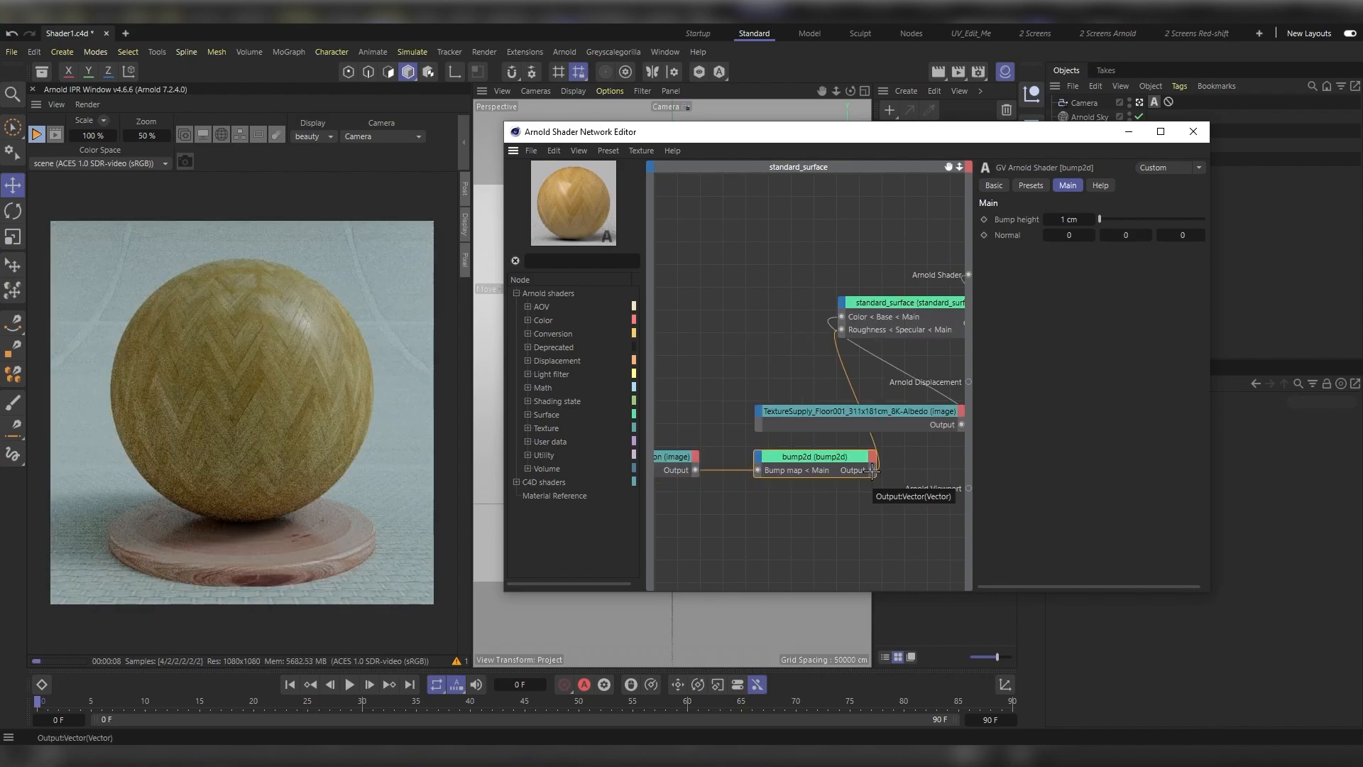
- Connect the bump2d output to the Geometry Normal input of the wood floor's standard_surface
left_click_drag(872, 470, 843, 302)
mouse_move(869, 306)
mouse_move(928, 437)
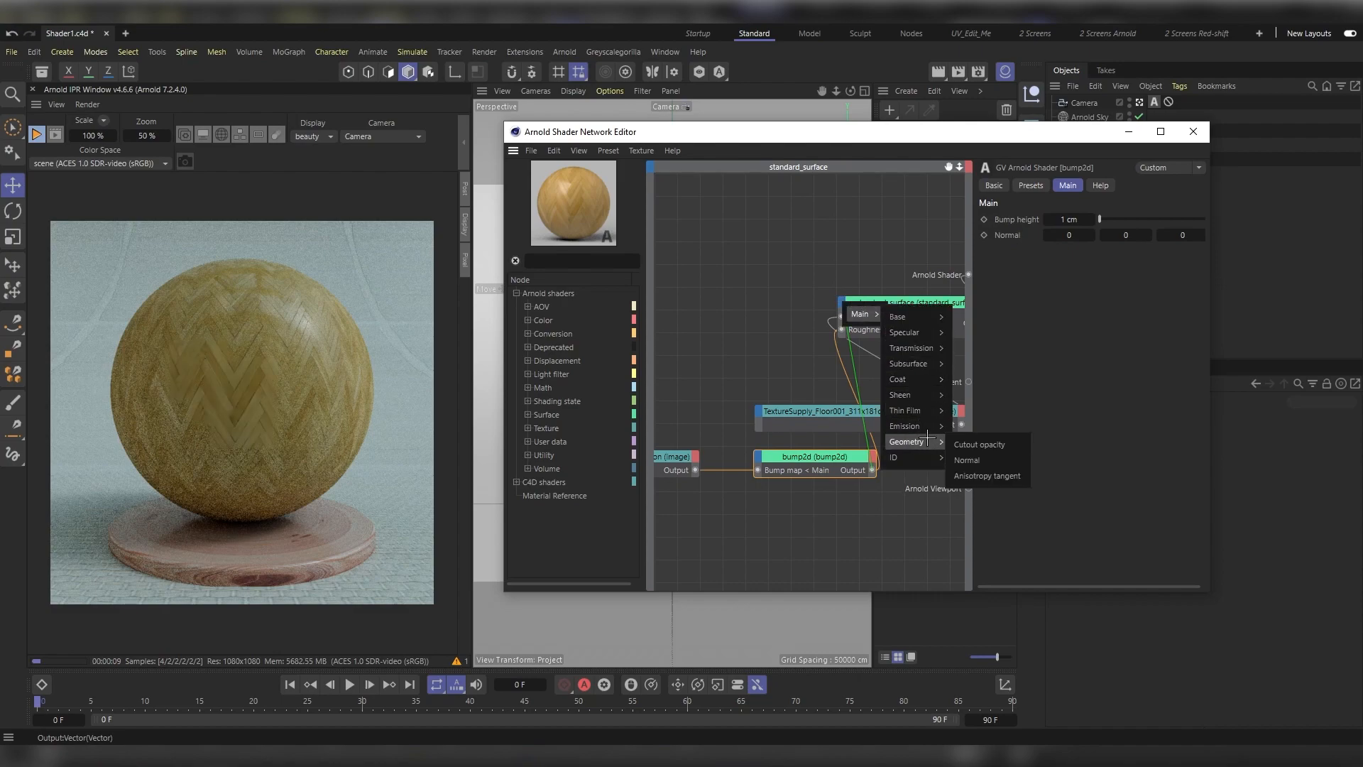
left_click(967, 460)
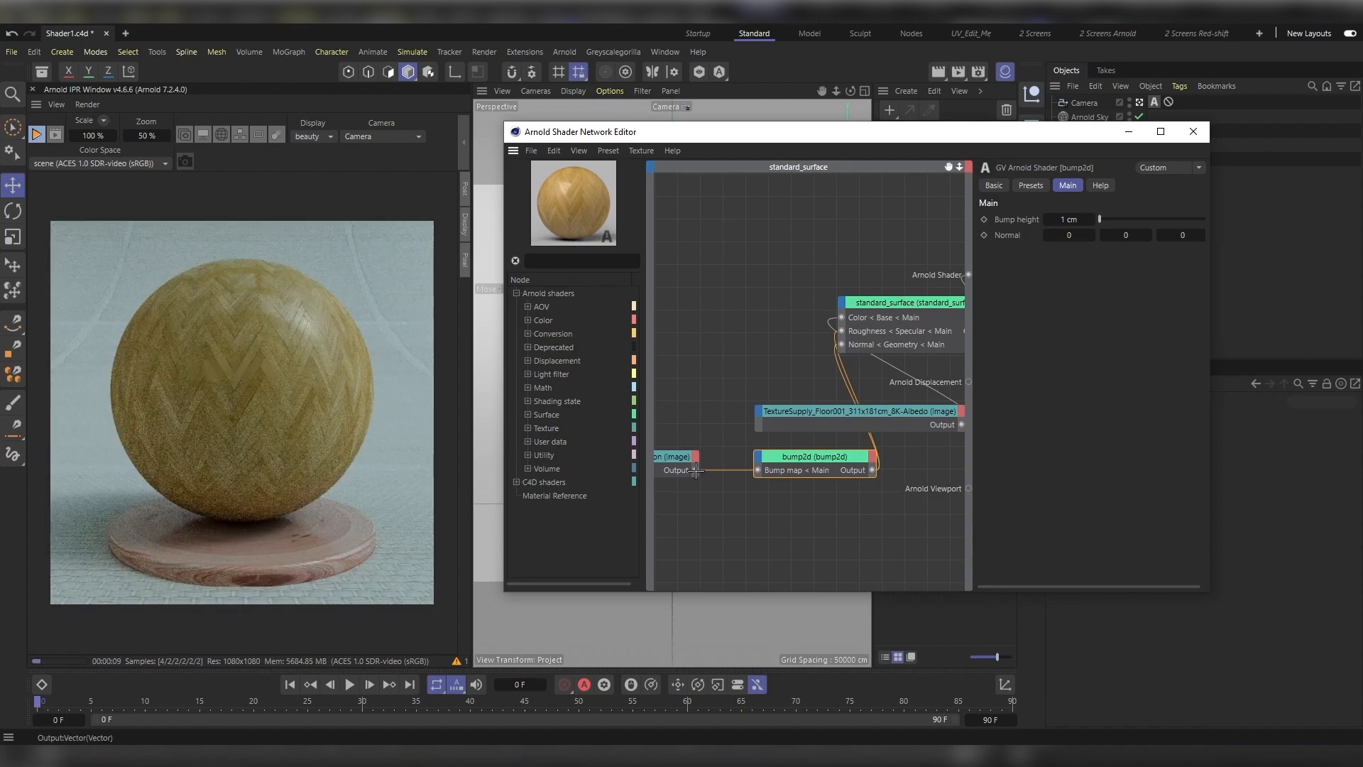
- Reconnect the Reflection image directly to the Specular Roughness input and set the bump2d node's bump height to 0.3 cm
left_click_drag(695, 470, 842, 331)
left_click(1065, 220)
type("0.3")
key("Return")
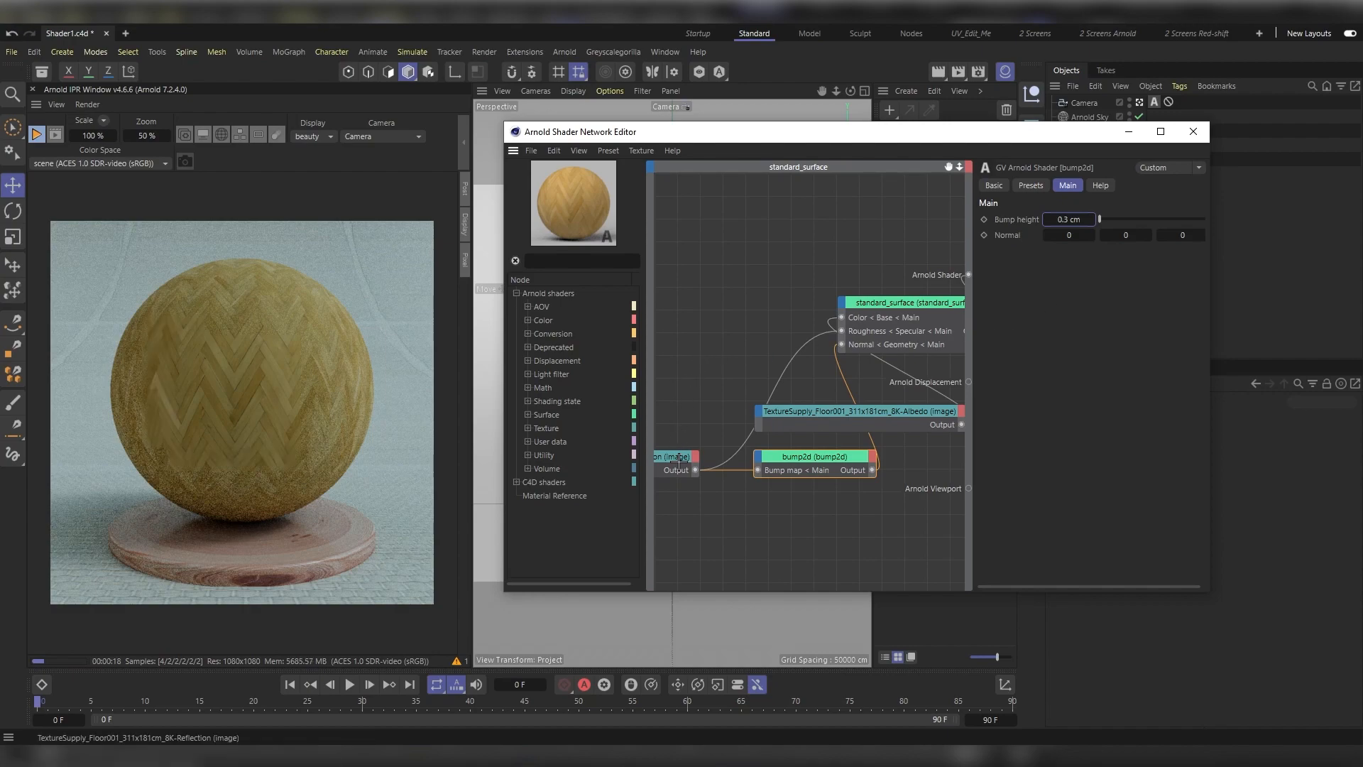
- Insert a ramp_float node after the Floor001 Reflection image, only on its connection to the standard_surface's Specular Roughness
left_click_drag(677, 457, 659, 367)
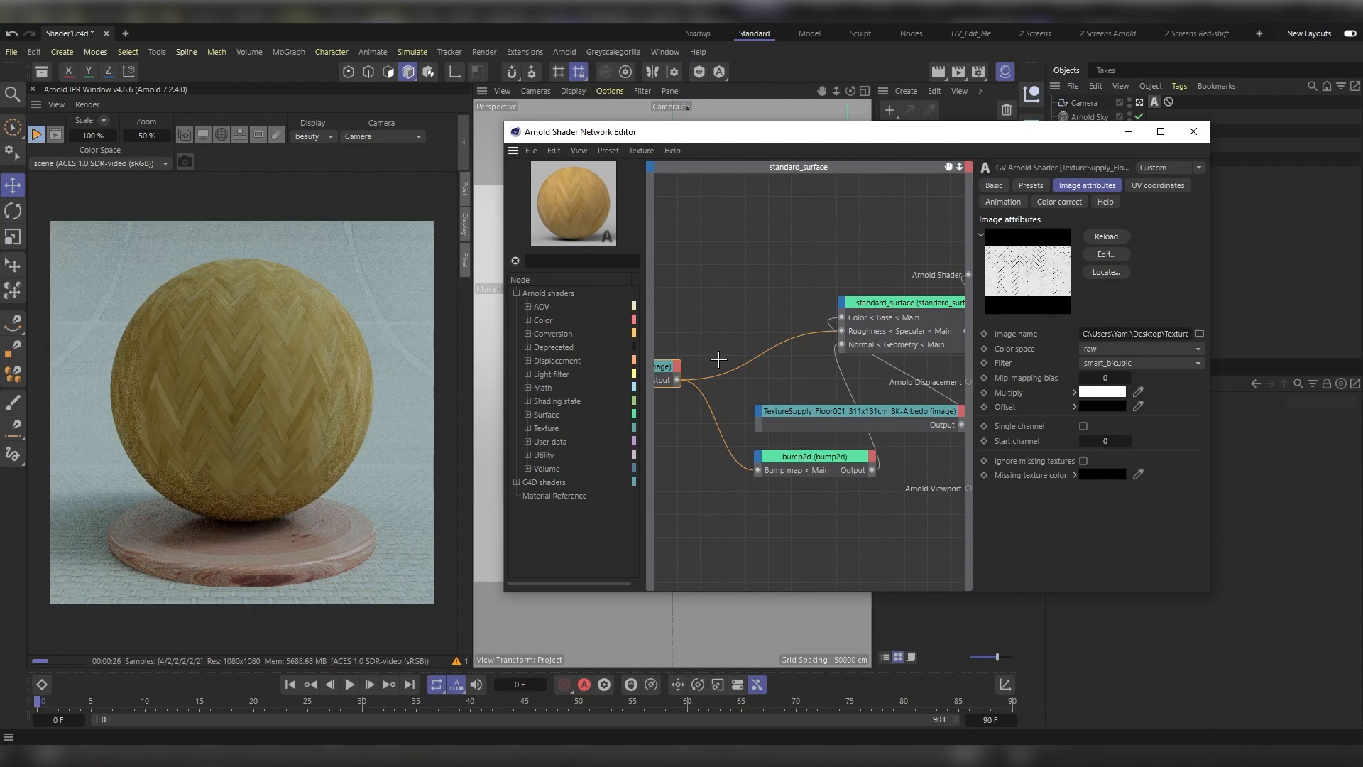
key("Tab")
type("ramp")
key("Return")
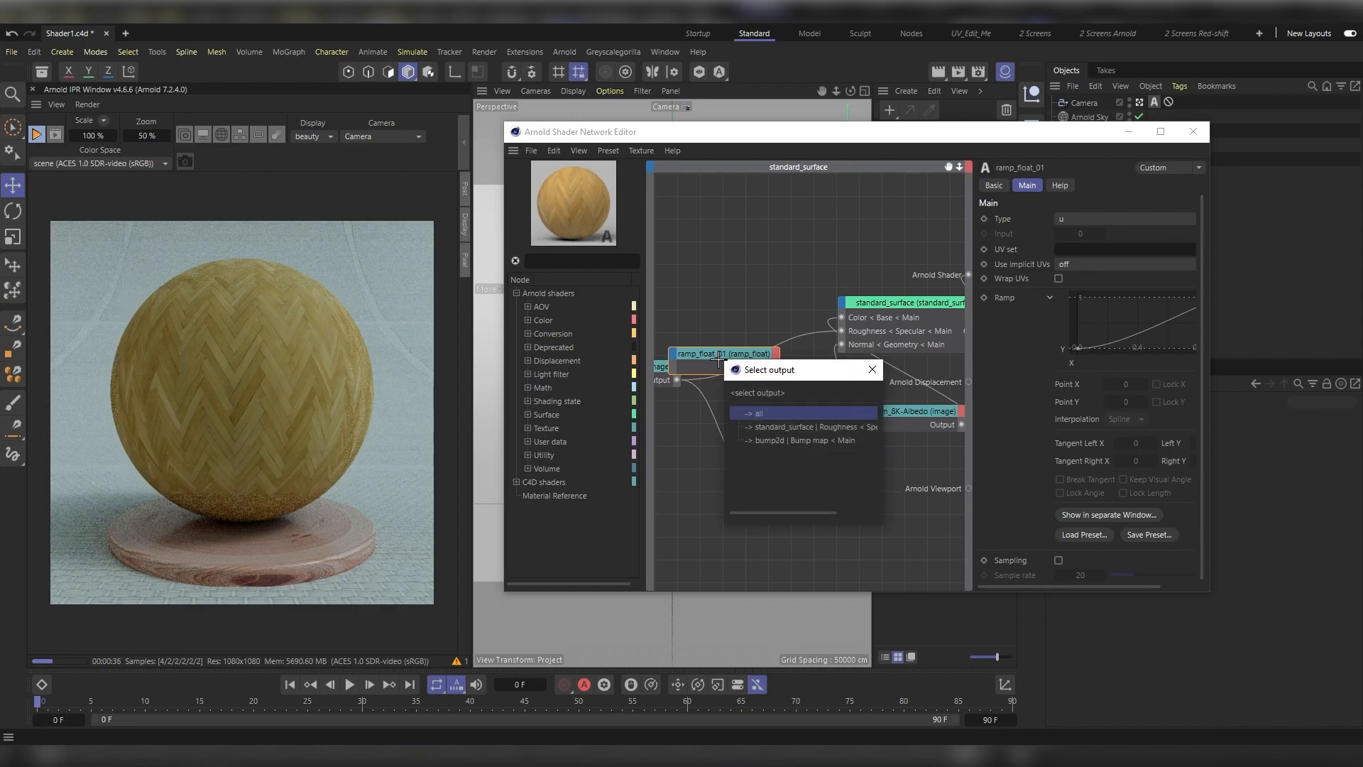
key("Down")
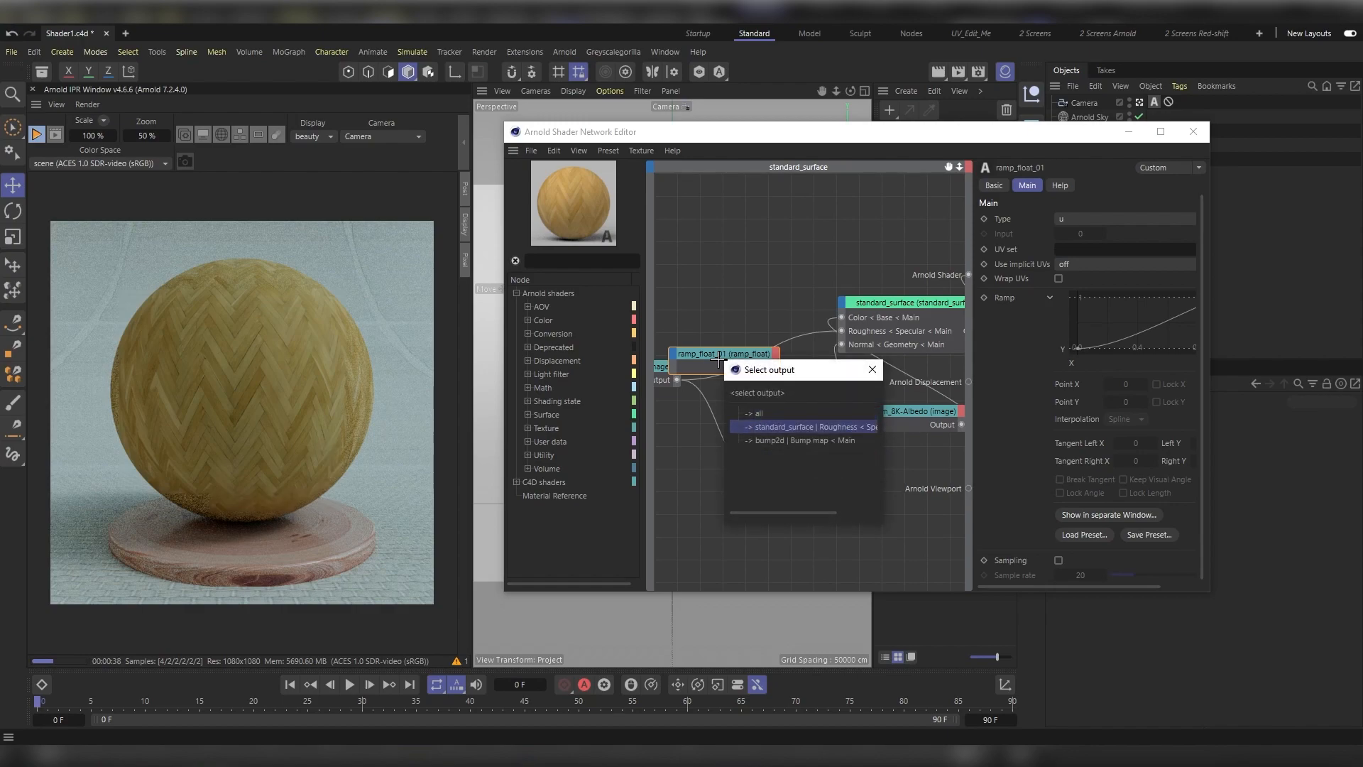
key("Return")
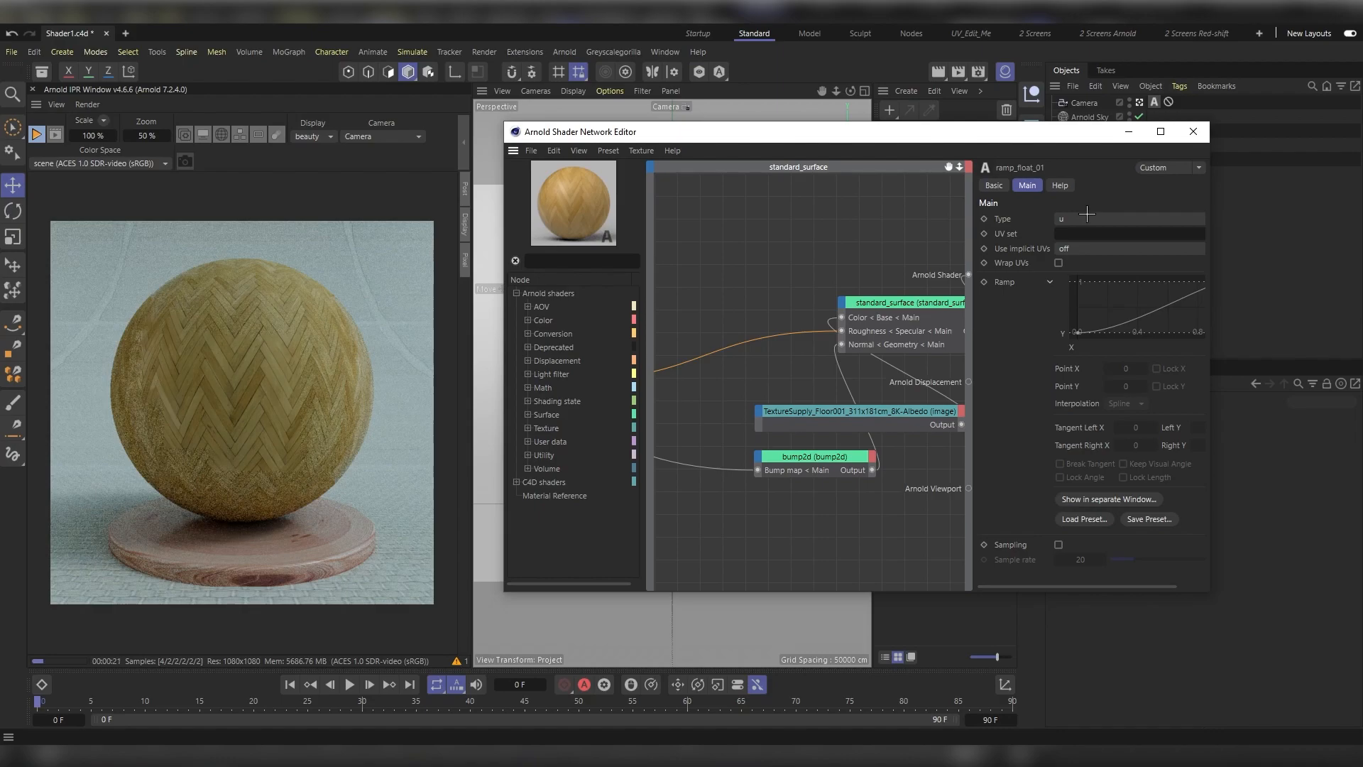
- Set the ramp_float type to custom and lower its curve's end point at X 1 to about Y 0.52 in a separate spline window
left_click(1087, 218)
left_click(1087, 236)
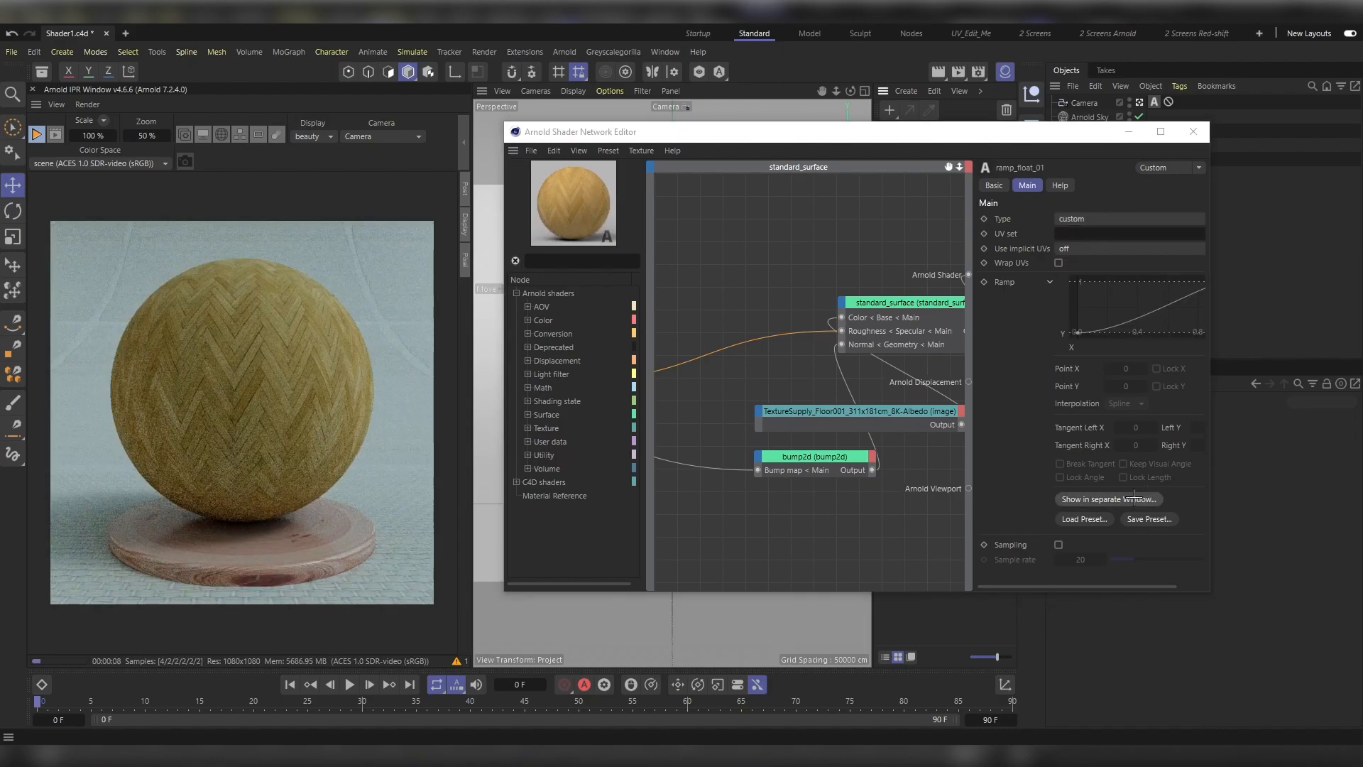
left_click(1105, 499)
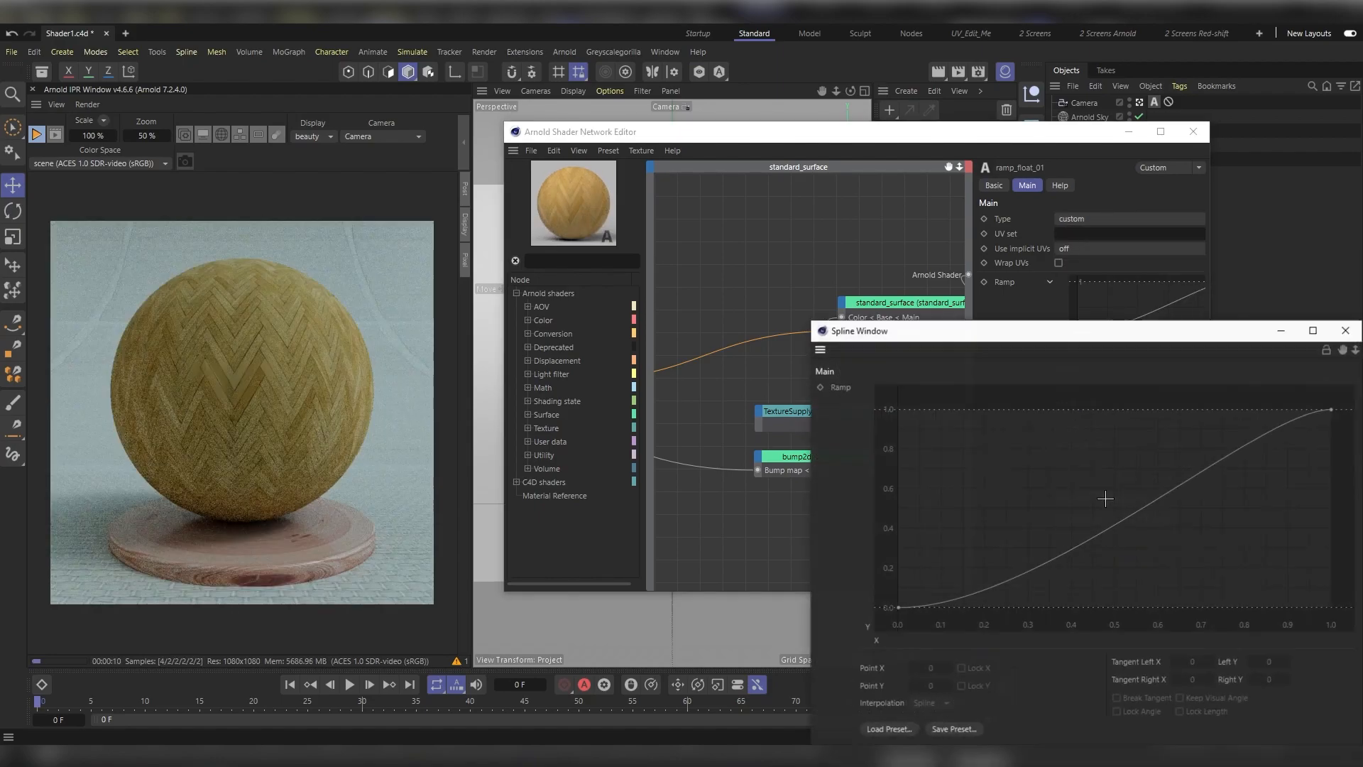
left_click_drag(1155, 266, 1236, 431)
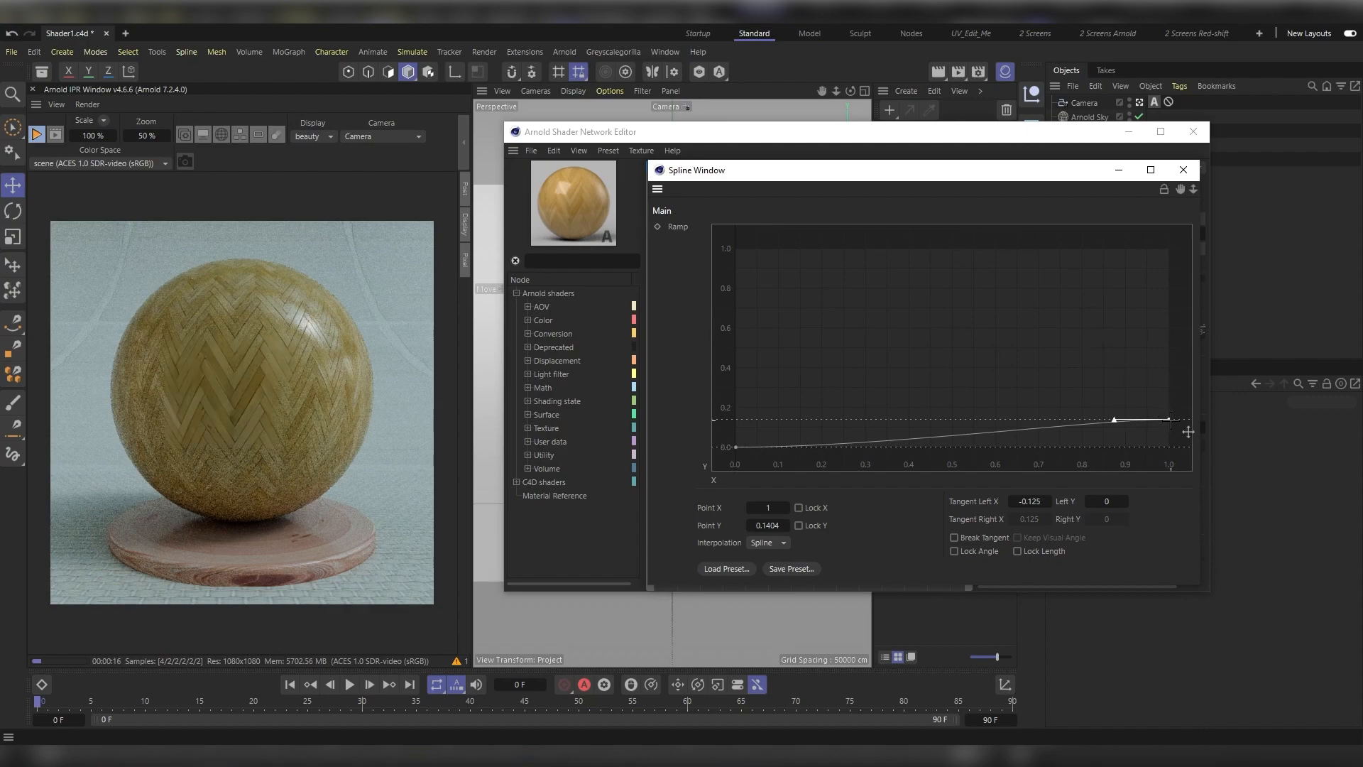
left_click_drag(1185, 428, 1218, 354)
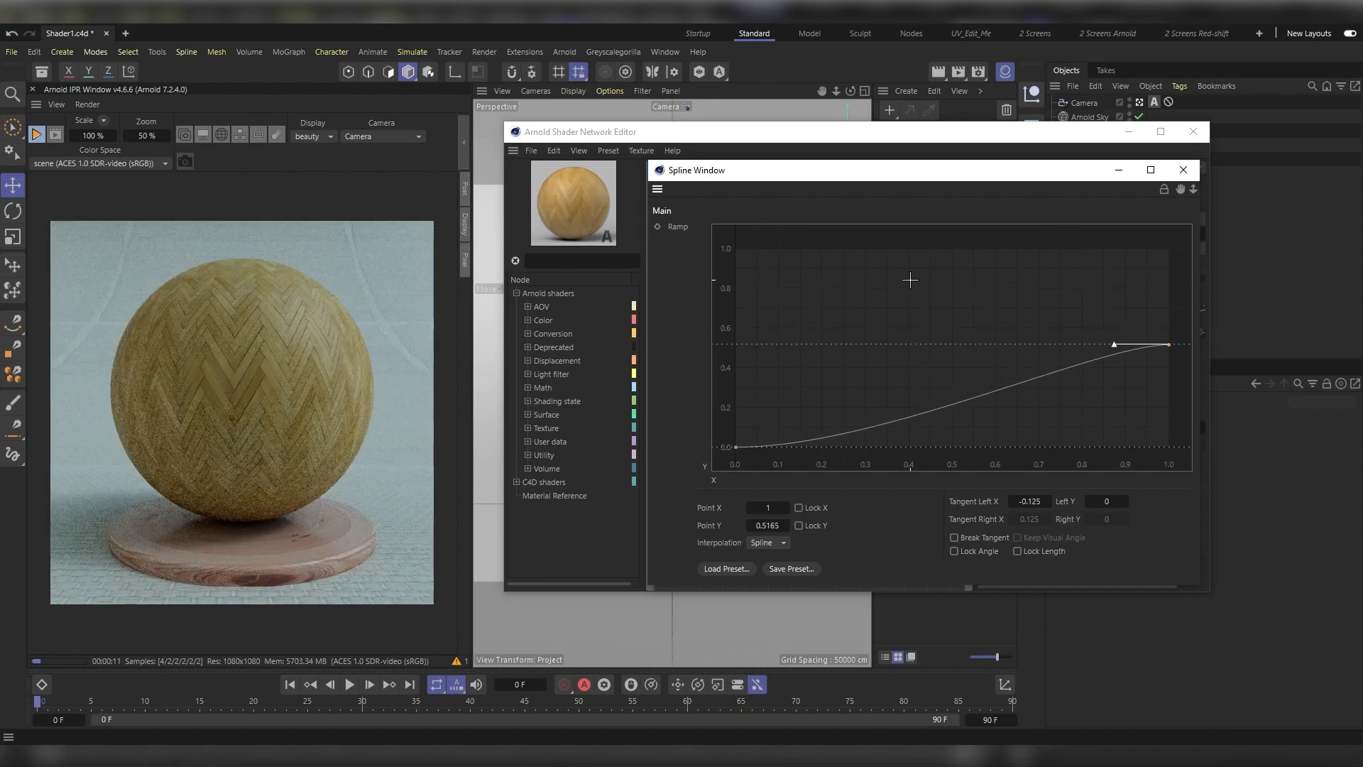